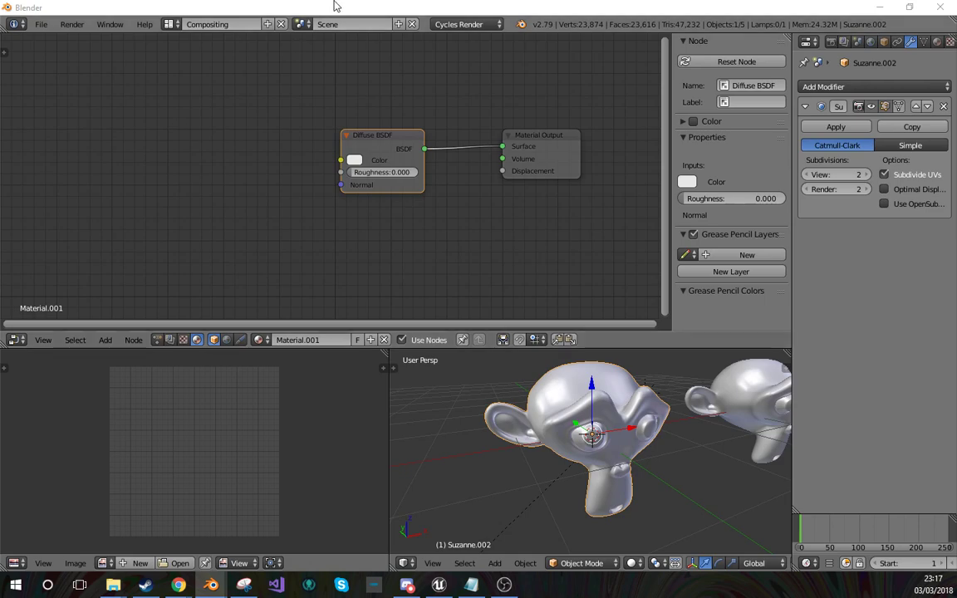
# Step: Add a Mix Shader node to the material's node tree, placing it before the Diffuse BSDF node
pyautogui.moveTo(263, 205); pyautogui.dragTo(340, 211, button='middle')
pyautogui.hotkey('shift', 'a')
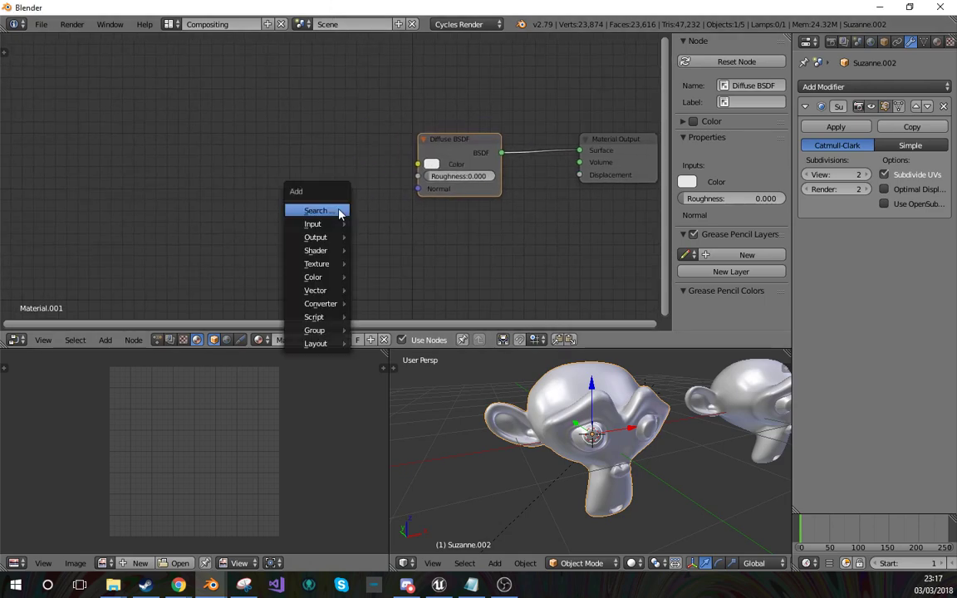
pyautogui.click(339, 212)
pyautogui.write('mix')
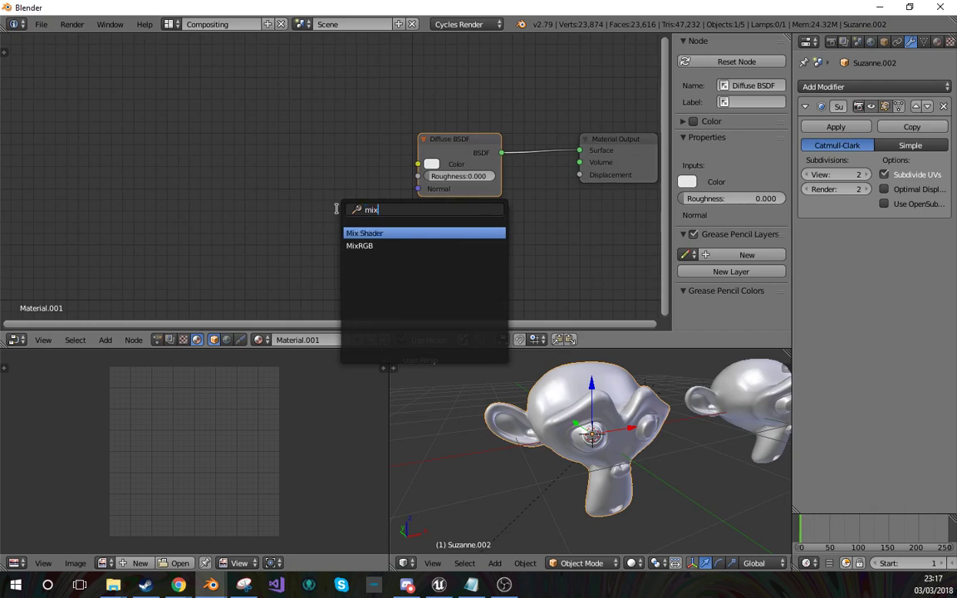
pyautogui.press('Return')
pyautogui.click(241, 145)
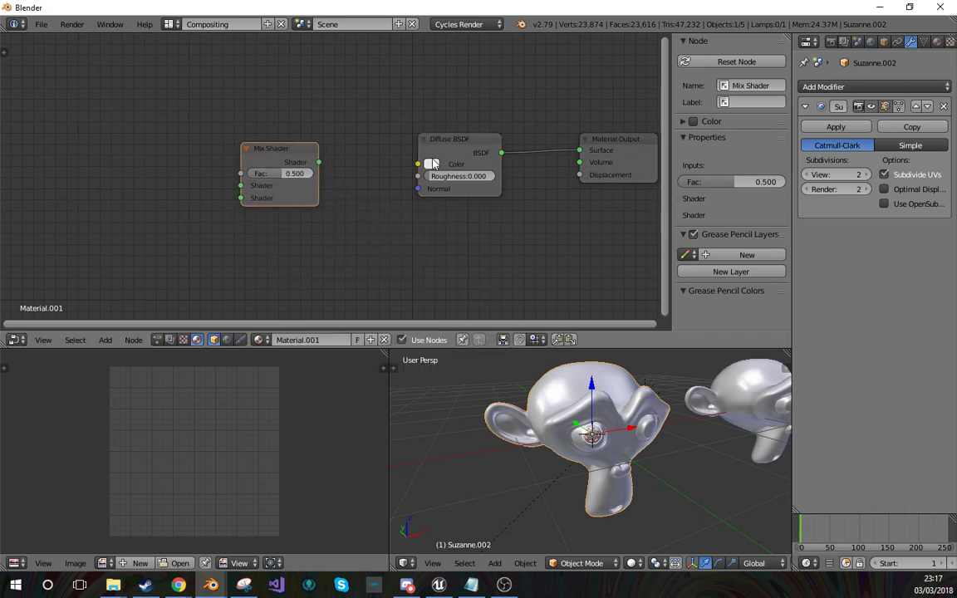
# Step: Delete the Diffuse BSDF node and link the Mix Shader output to the Material Output's Surface input
pyautogui.click(456, 150)
pyautogui.press('x')
pyautogui.moveTo(319, 162); pyautogui.dragTo(454, 161)
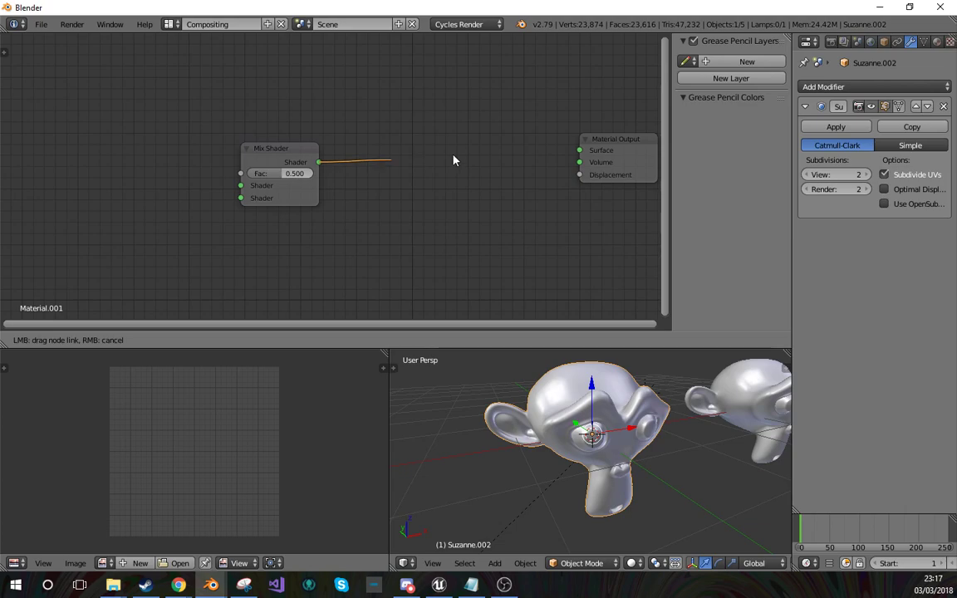
pyautogui.moveTo(584, 153); pyautogui.dragTo(584, 153)
pyautogui.moveTo(262, 162); pyautogui.dragTo(378, 167)
# Step: Add a Layer Weight node and place it well before the Mix Shader, slightly higher in the node tree
pyautogui.moveTo(314, 187); pyautogui.dragTo(353, 194, button='middle')
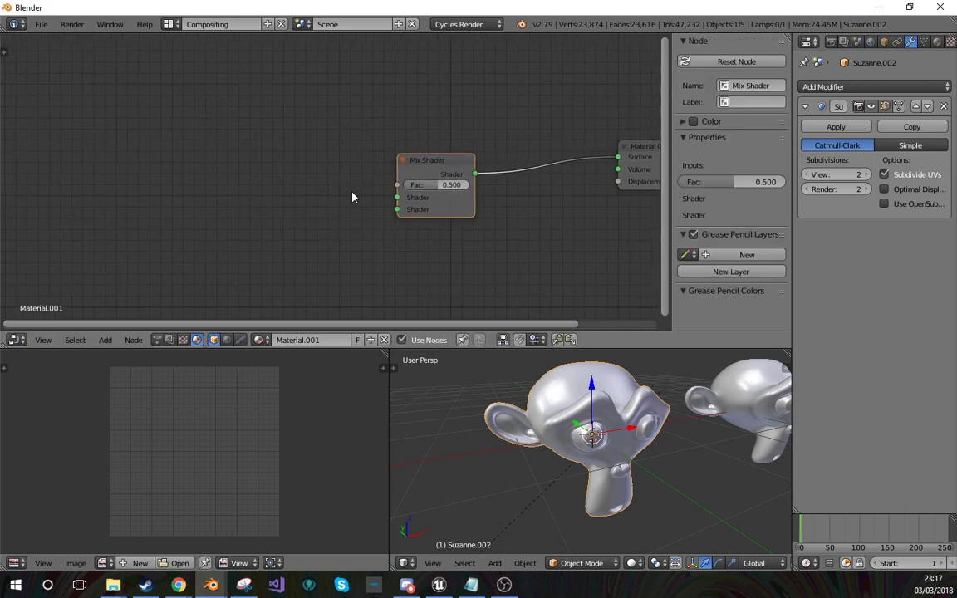
pyautogui.hotkey('shift', 'a')
pyautogui.click(350, 192)
pyautogui.write('lay')
pyautogui.press('Return')
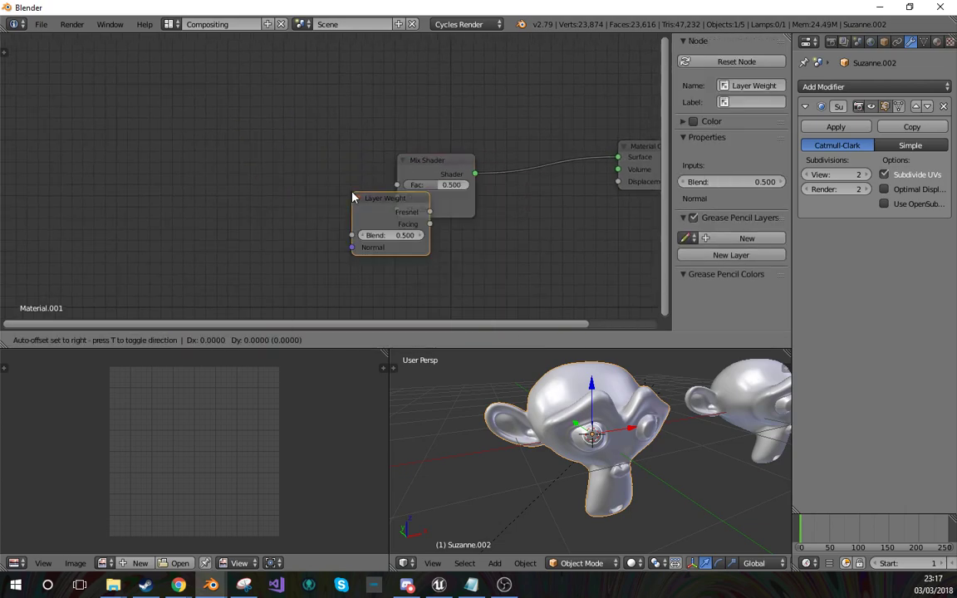
pyautogui.click(106, 93)
pyautogui.hotkey('shift', 'a')
pyautogui.click(232, 158)
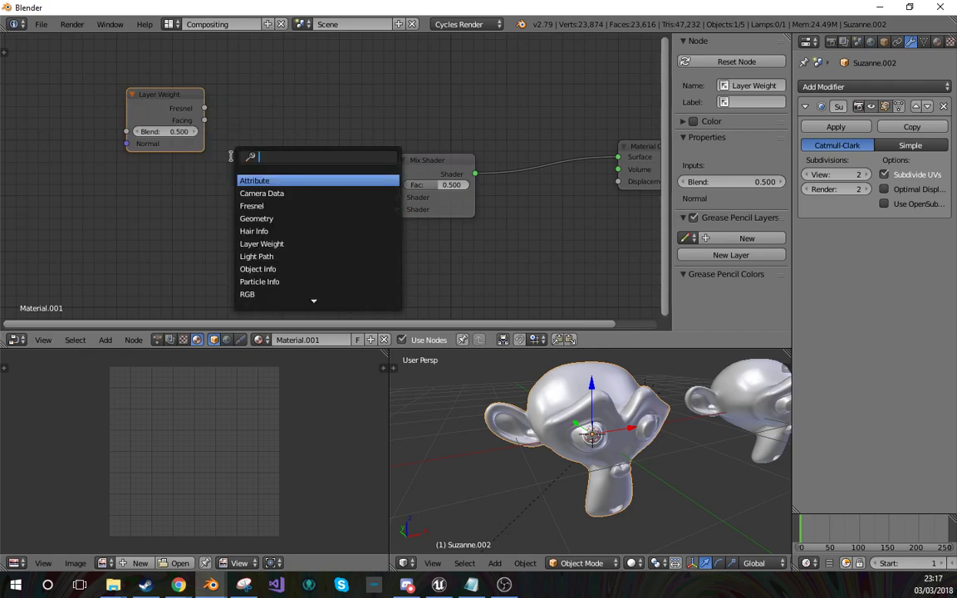
pyautogui.press('Escape')
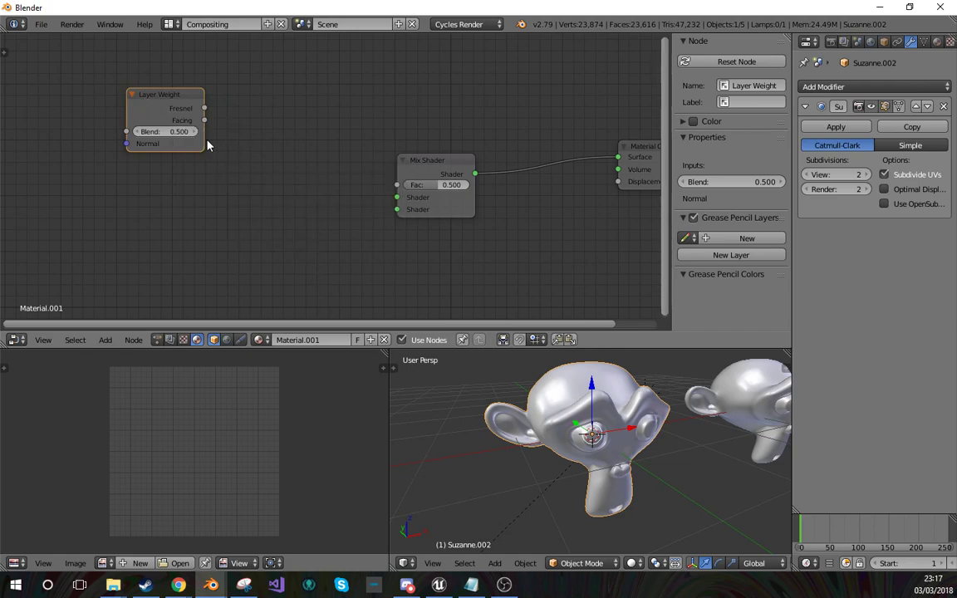
# Step: Preview the Layer Weight node's Fresnel output in the rendered viewport and set its Blend to 0.880
pyautogui.hotkey('shift', 'z')
pyautogui.keyDown('ctrl'); pyautogui.keyDown('shift'); pyautogui.click(151, 110); pyautogui.keyUp('shift'); pyautogui.keyUp('ctrl')
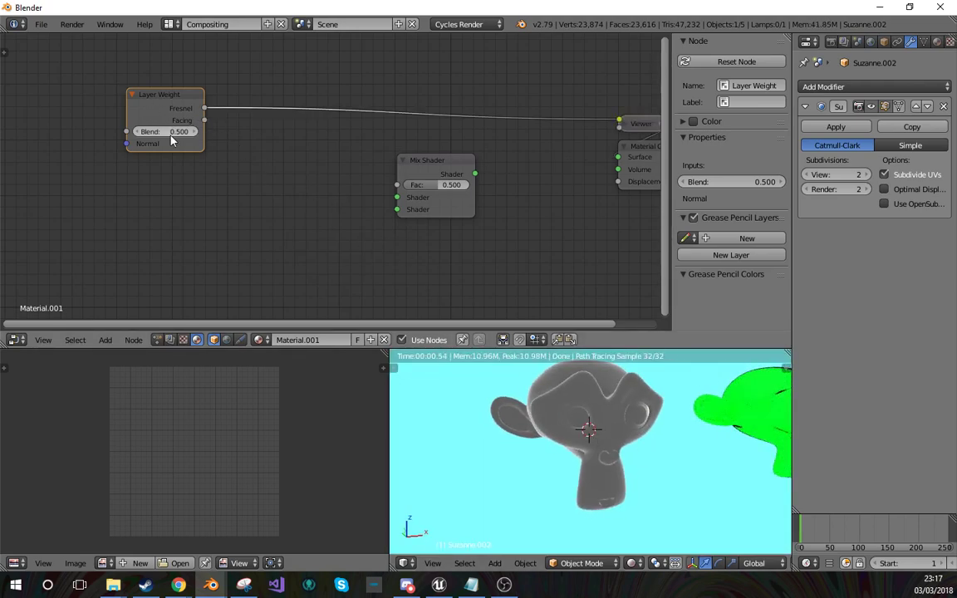
pyautogui.moveTo(172, 140)
pyautogui.mouseDown()
pyautogui.moveTo(212, 141)
pyautogui.moveTo(182, 133)
pyautogui.mouseUp()
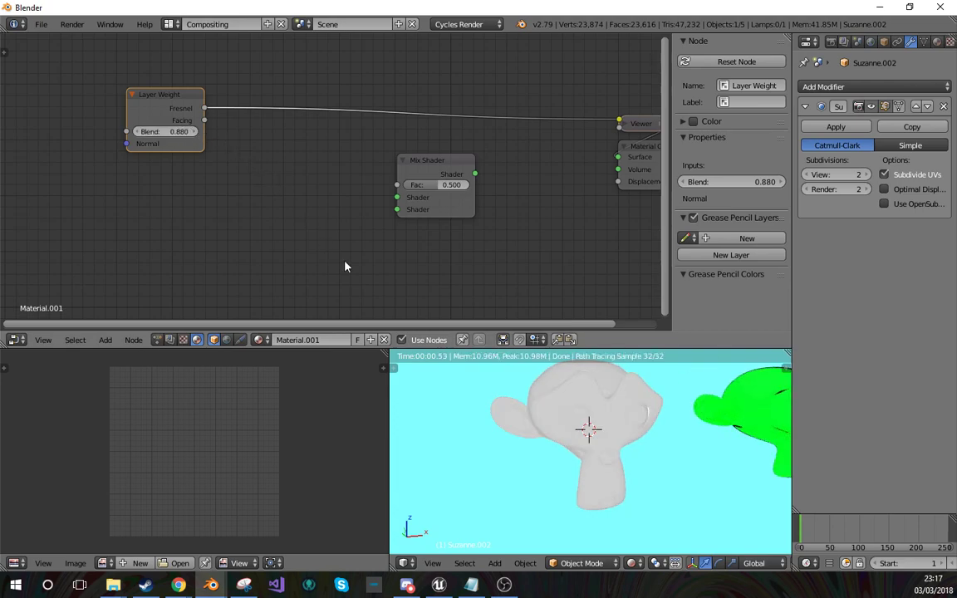
# Step: Return to solid shading and insert a ColorRamp node on the link between the Layer Weight's Fresnel output and the Viewer
pyautogui.hotkey('shift', 'z')
pyautogui.hotkey('shift', 'a')
pyautogui.click(275, 150)
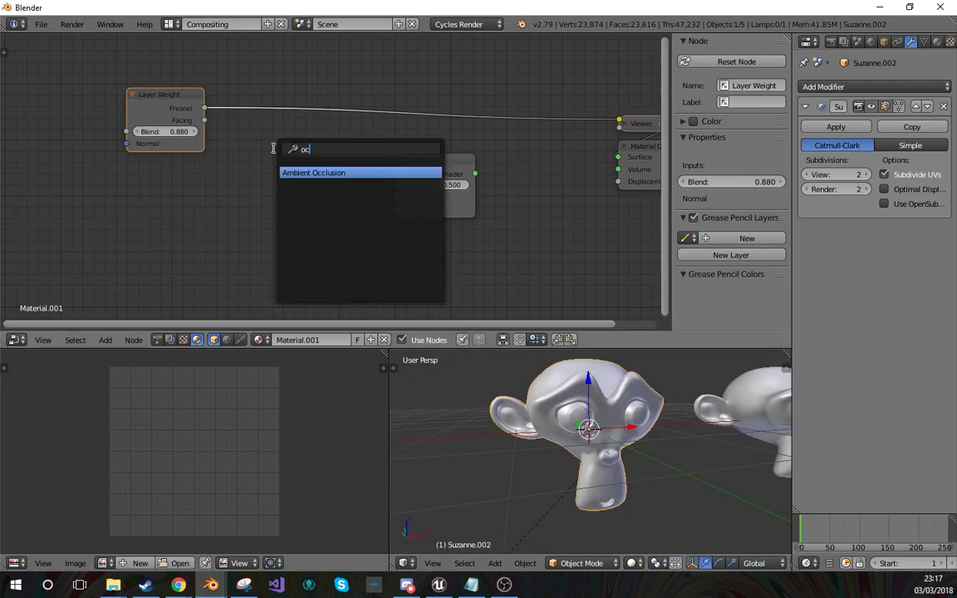
pyautogui.write('co')
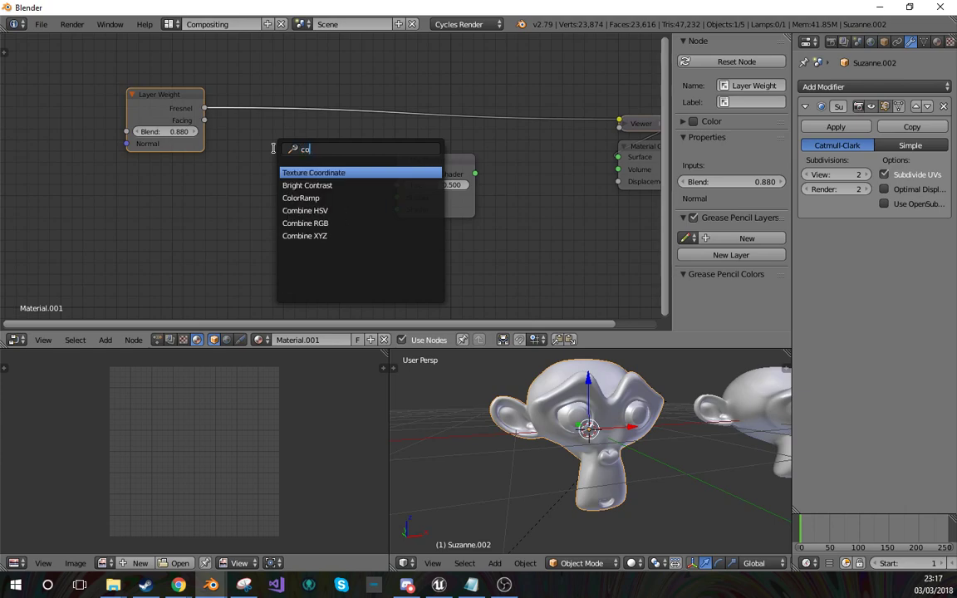
pyautogui.write('l')
pyautogui.press('Return')
pyautogui.click(278, 77)
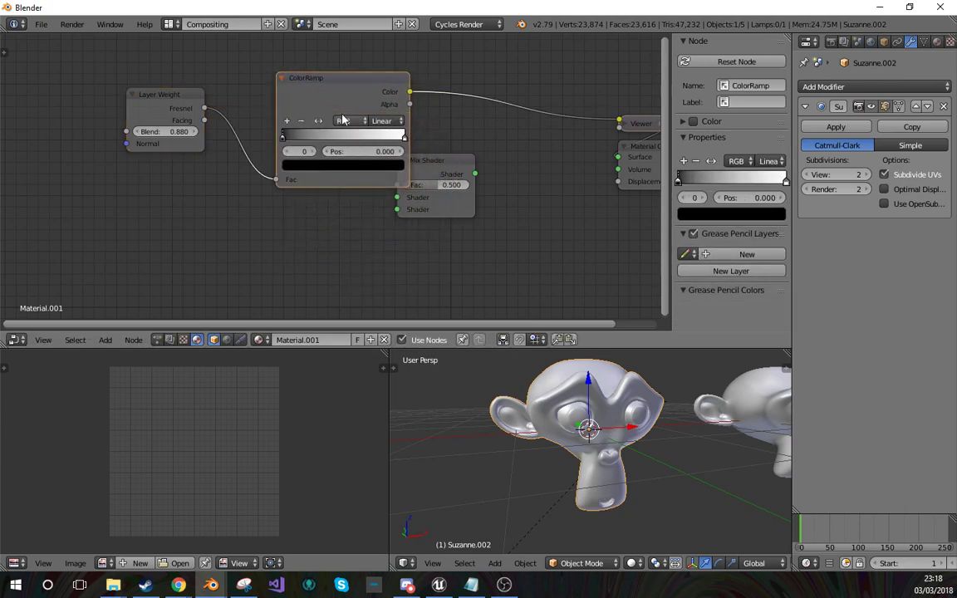
pyautogui.moveTo(295, 76); pyautogui.dragTo(275, 54)
# Step: Set the ColorRamp's interpolation to Constant
pyautogui.click(363, 98)
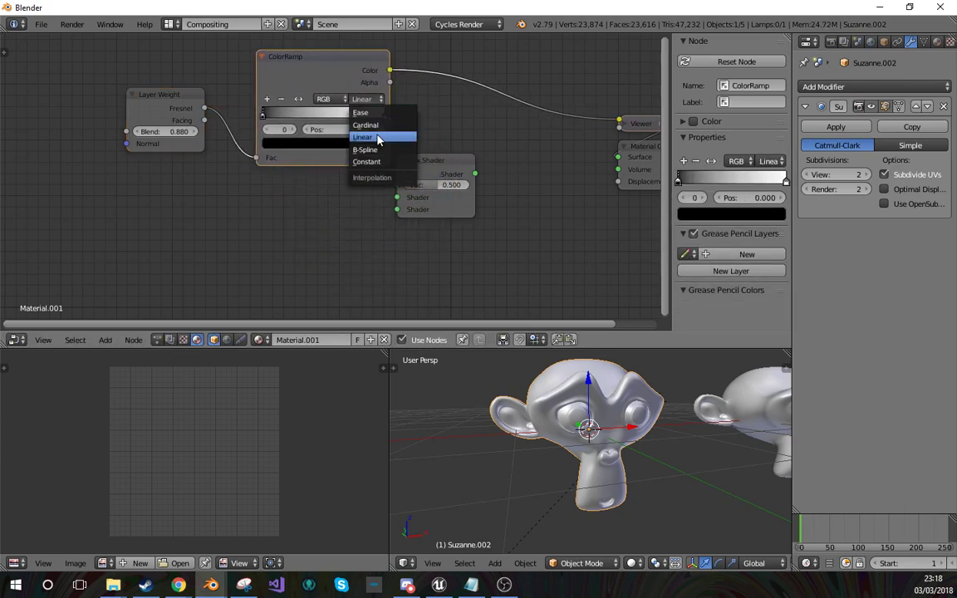
pyautogui.click(374, 139)
pyautogui.click(374, 100)
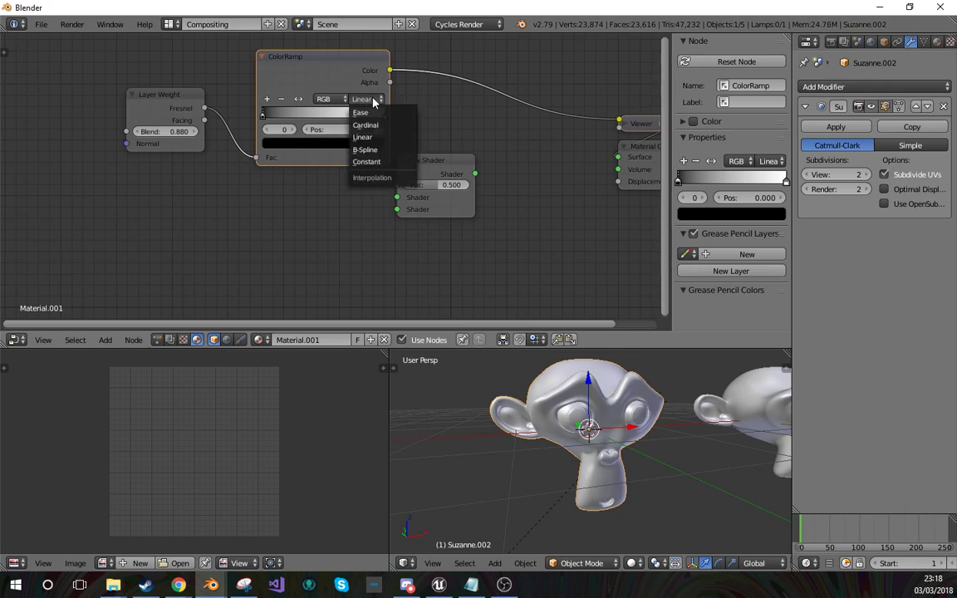
pyautogui.click(378, 162)
# Step: Move the ColorRamp's white stop to about 0.523 while checking the monkey head in the rendered view, ending in wireframe shading
pyautogui.moveTo(383, 113); pyautogui.dragTo(357, 113)
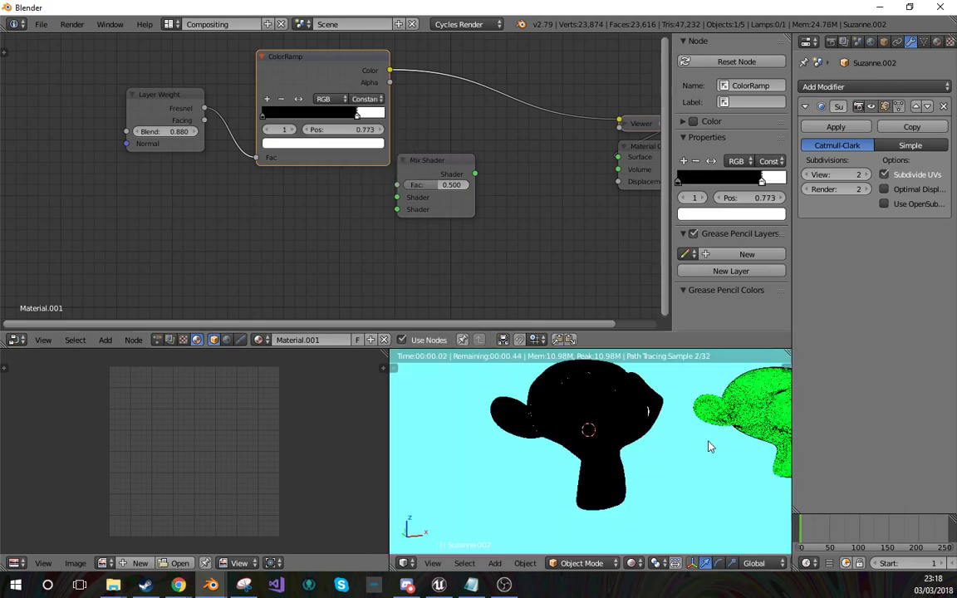
pyautogui.hotkey('shift', 'z')
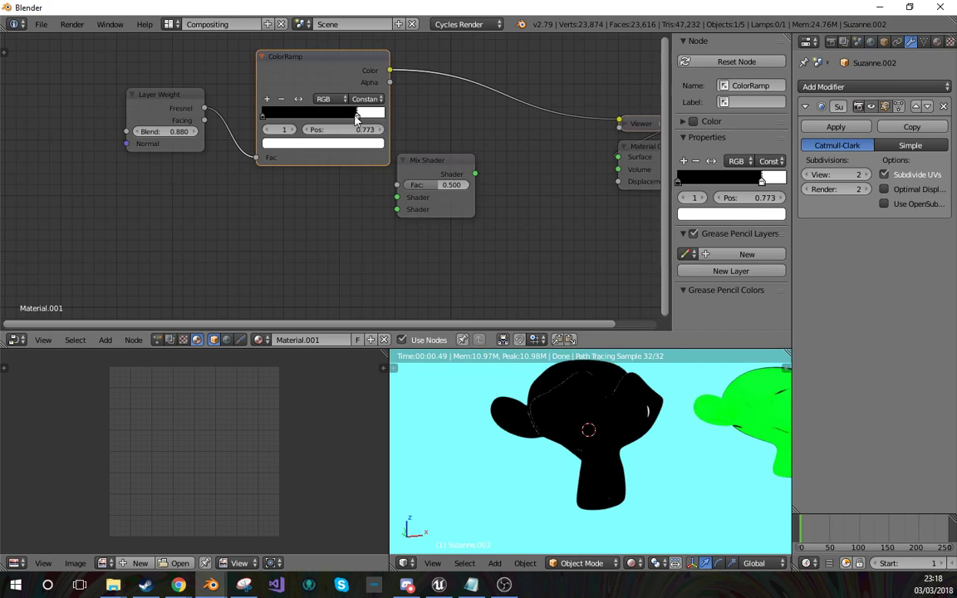
pyautogui.moveTo(358, 119); pyautogui.dragTo(325, 114)
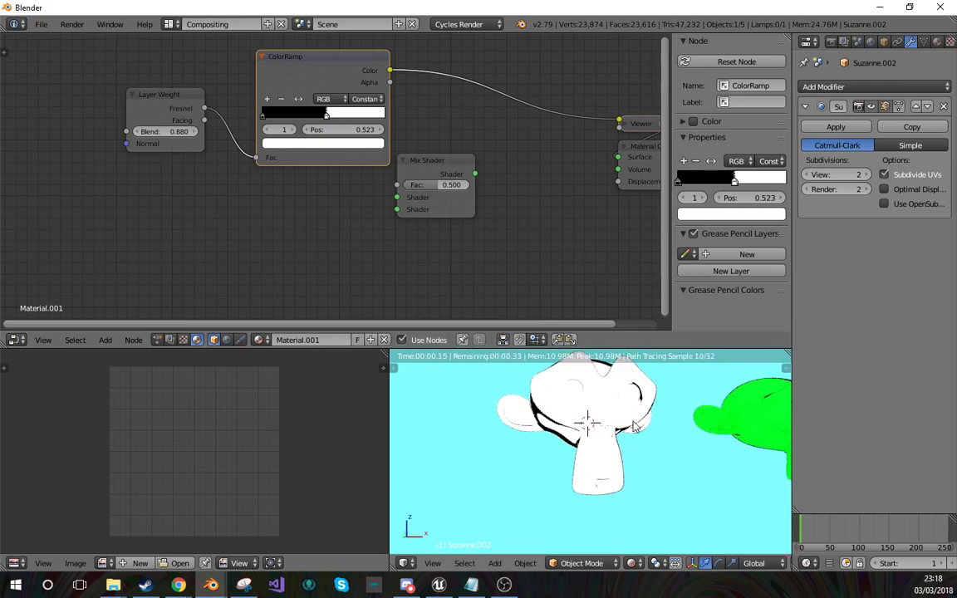
pyautogui.press('z')
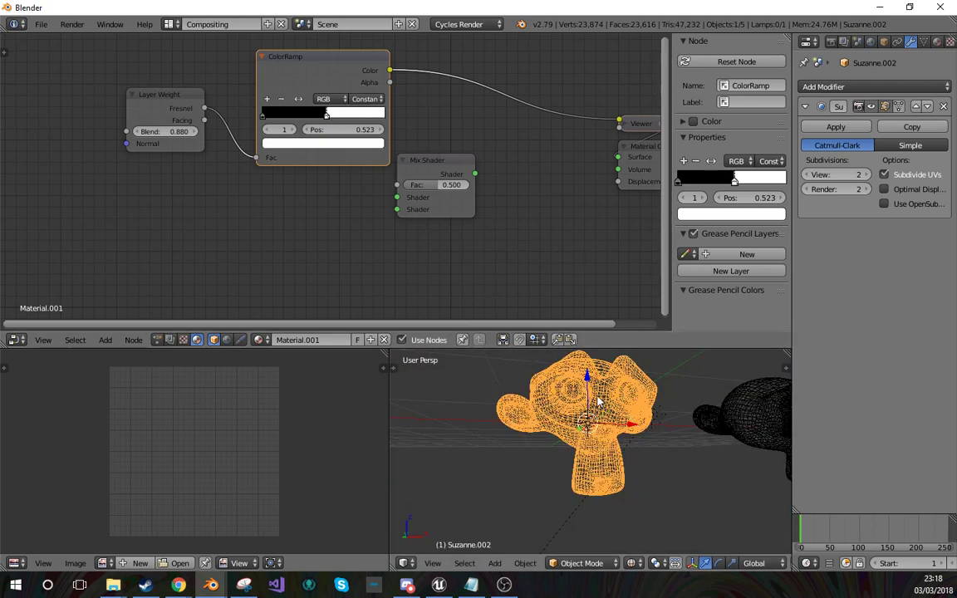
# Step: Add an Emission node and place it below the ColorRamp
pyautogui.click(446, 172)
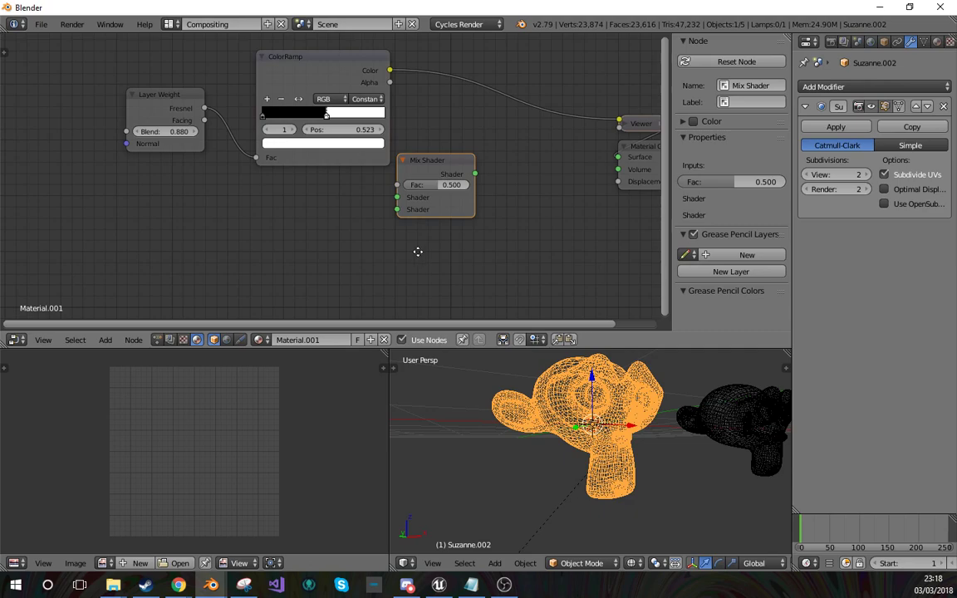
pyautogui.moveTo(419, 250); pyautogui.dragTo(475, 265, button='middle')
pyautogui.hotkey('shift', 'a')
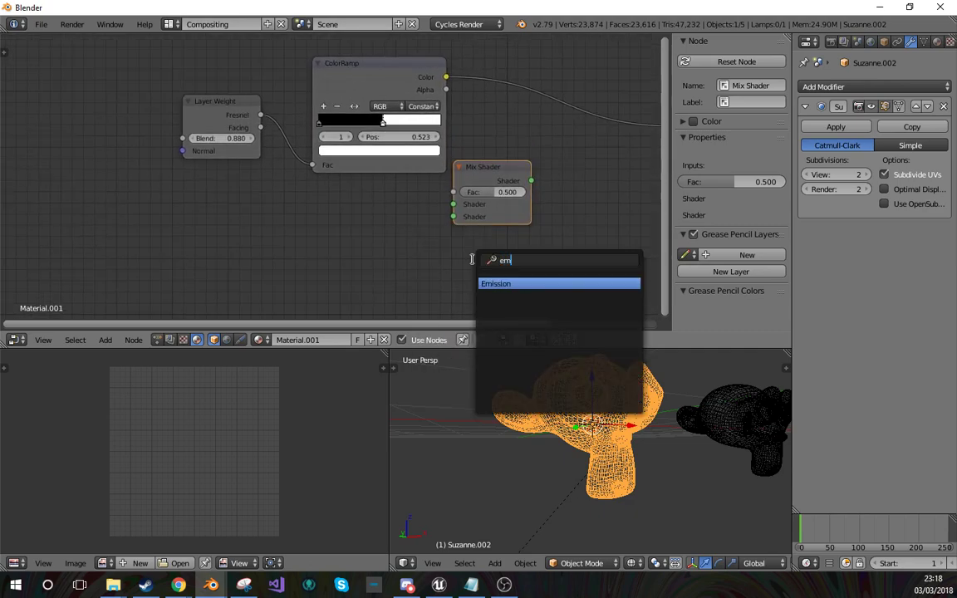
pyautogui.press('Return')
pyautogui.click(331, 221)
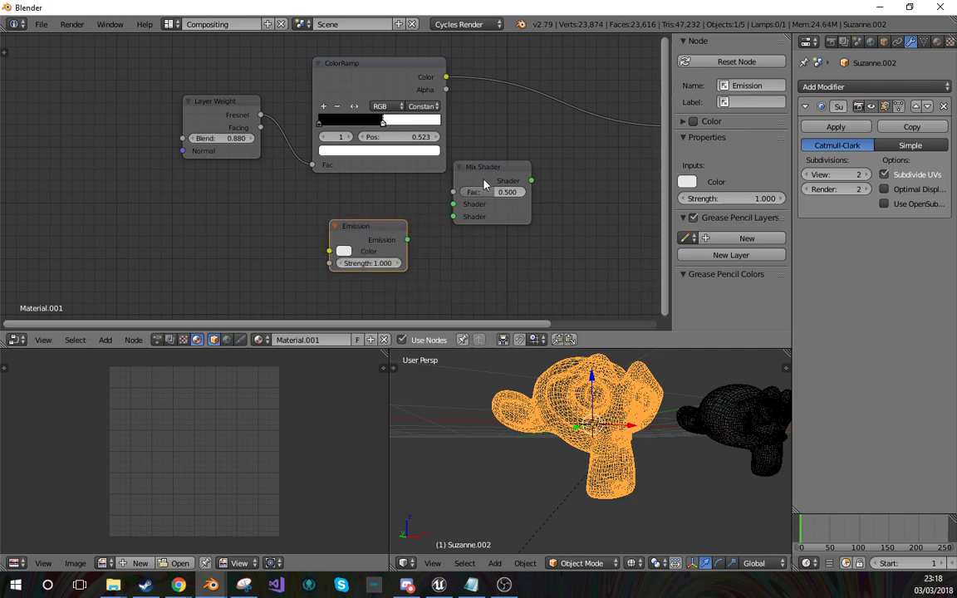
# Step: Wire the ColorRamp's Color to the Mix Shader's Fac, Emission to its first Shader input, and the Mix Shader to the Material Output's Surface
pyautogui.moveTo(489, 173); pyautogui.dragTo(504, 173)
pyautogui.moveTo(504, 176); pyautogui.dragTo(487, 198, button='middle')
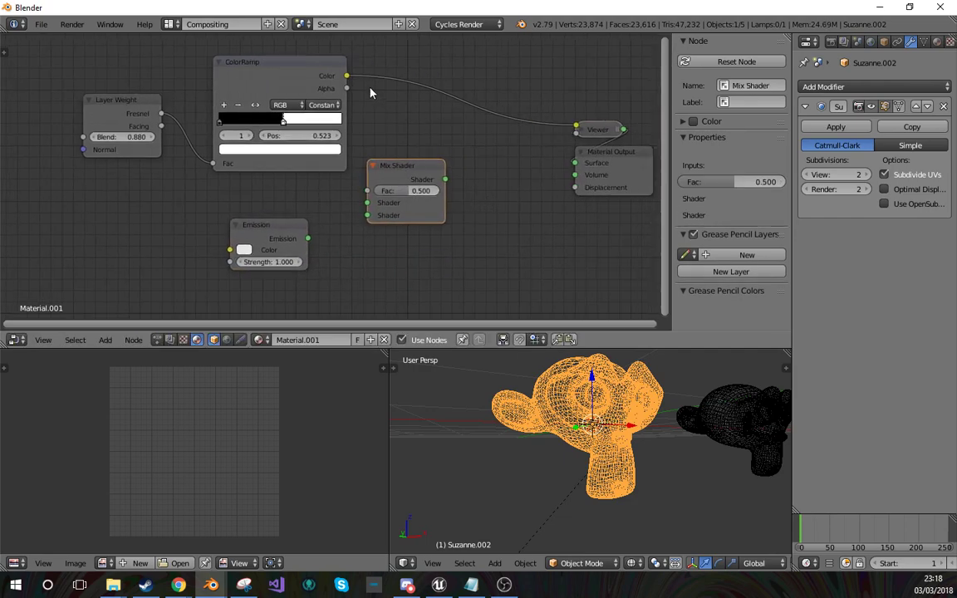
pyautogui.moveTo(346, 75); pyautogui.dragTo(360, 153)
pyautogui.moveTo(371, 189); pyautogui.dragTo(369, 191)
pyautogui.moveTo(308, 238); pyautogui.dragTo(369, 203)
pyautogui.keyDown('ctrl'); pyautogui.keyDown('shift'); pyautogui.click(417, 190); pyautogui.keyUp('shift'); pyautogui.keyUp('ctrl')
# Step: Preview the material in the rendered view and try flipping the ColorRamp, restoring its original direction
pyautogui.moveTo(245, 225); pyautogui.dragTo(390, 210, button='middle')
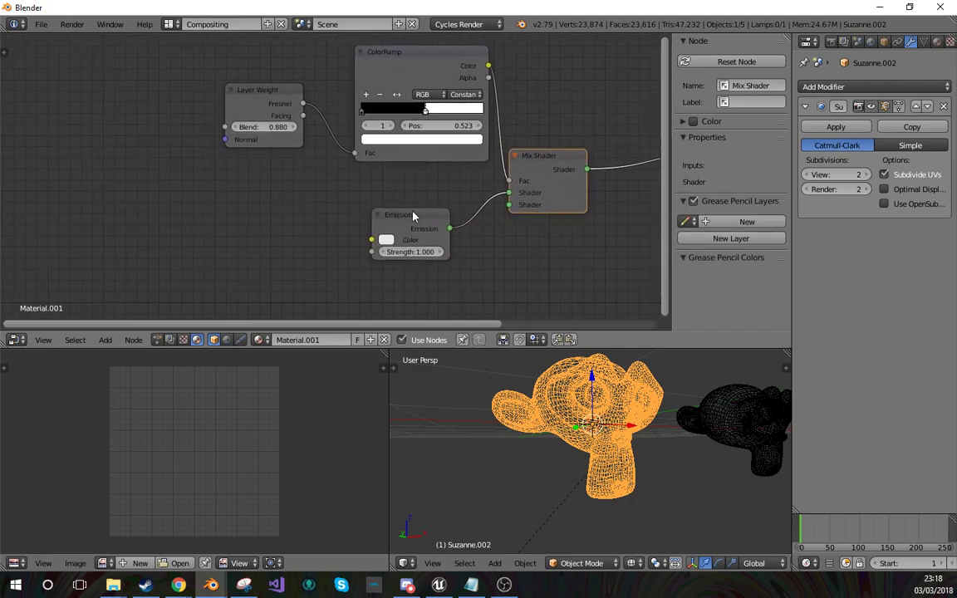
pyautogui.click(437, 215)
pyautogui.moveTo(379, 247); pyautogui.dragTo(407, 240, button='middle')
pyautogui.hotkey('shift', 'z')
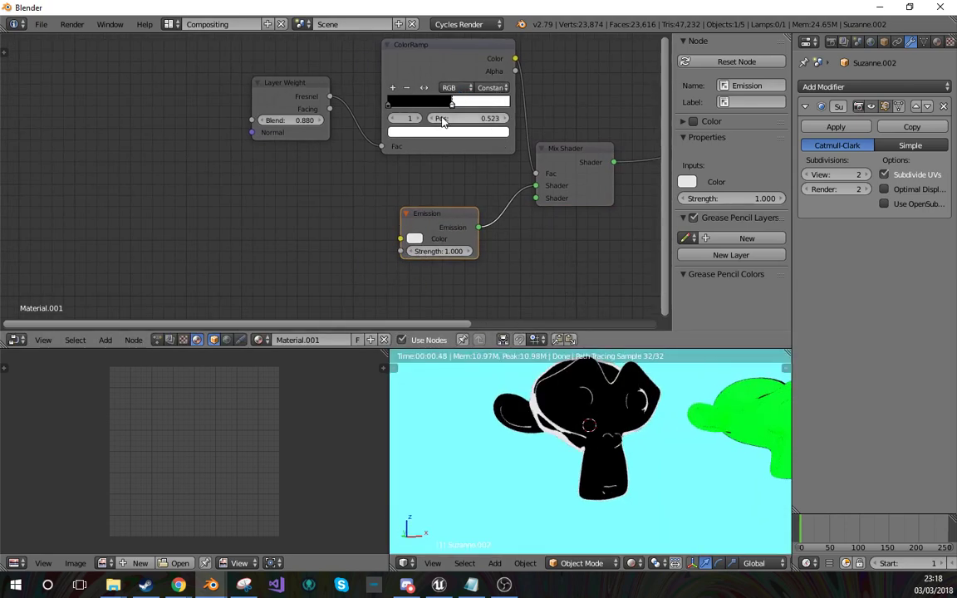
pyautogui.click(425, 88)
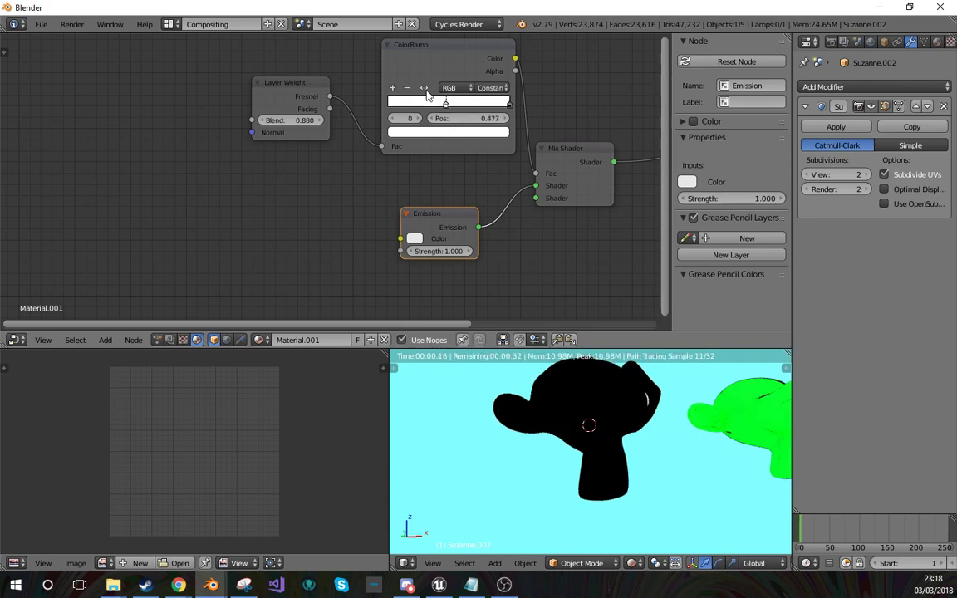
pyautogui.click(425, 88)
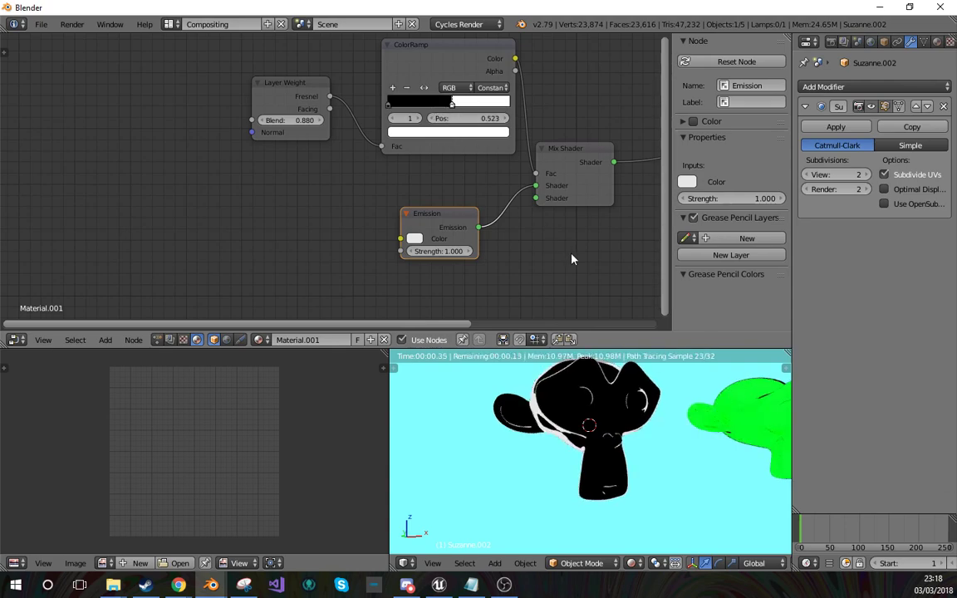
# Step: Move the Emission link to the Mix Shader's second Shader input and check the black outline in the rendered view
pyautogui.moveTo(553, 222); pyautogui.dragTo(401, 233, button='middle')
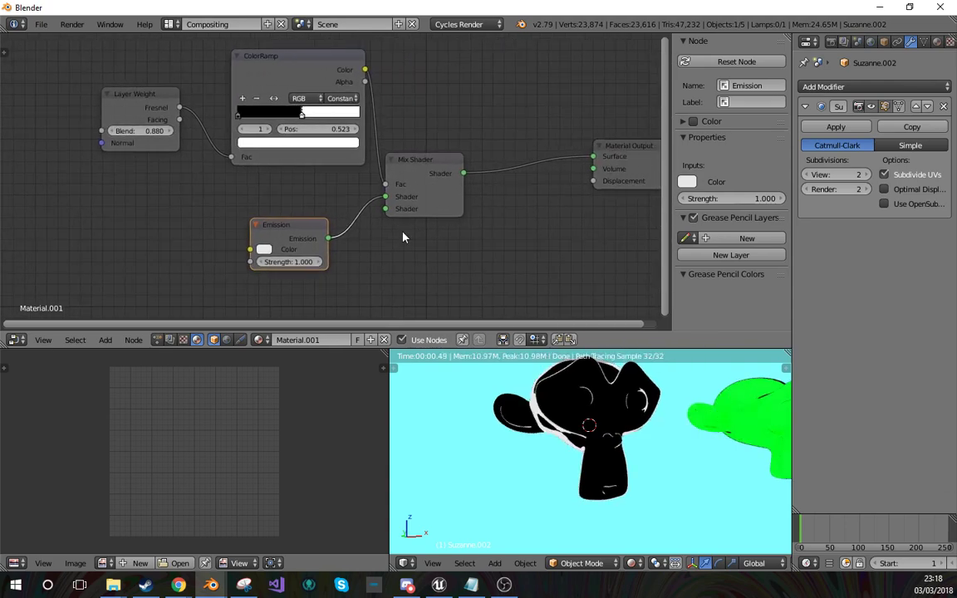
pyautogui.moveTo(388, 197); pyautogui.dragTo(387, 213)
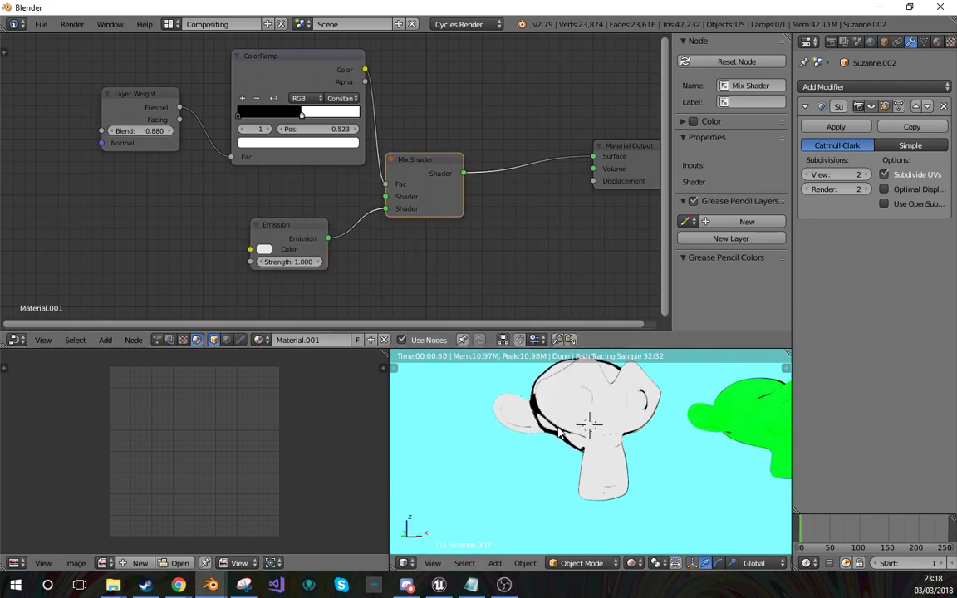
pyautogui.scroll(1, 637, 453)
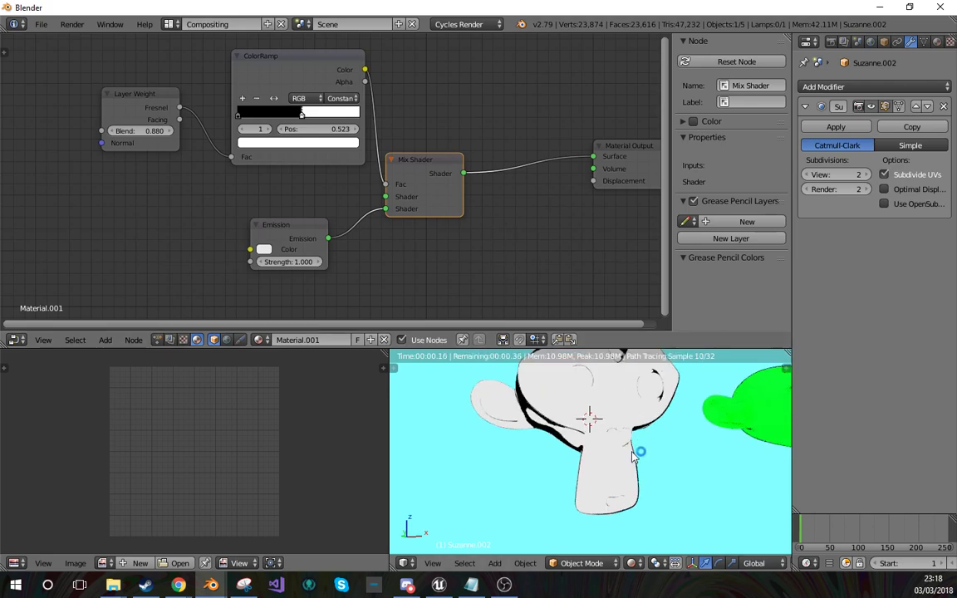
pyautogui.hotkey('shift', 'z')
# Step: Add a Normal node and place it below and before the Layer Weight node
pyautogui.moveTo(438, 260); pyautogui.dragTo(573, 247, button='middle')
pyautogui.click(423, 223)
pyautogui.moveTo(279, 250); pyautogui.dragTo(371, 247, button='middle')
pyautogui.hotkey('shift', 'a')
pyautogui.click(304, 235)
pyautogui.write('nor')
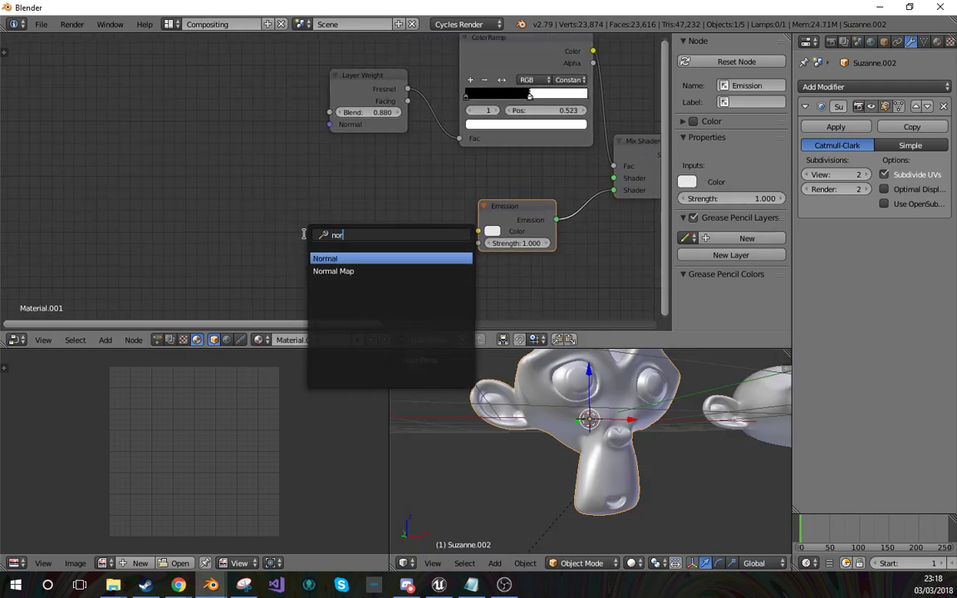
pyautogui.press('Return')
pyautogui.click(187, 164)
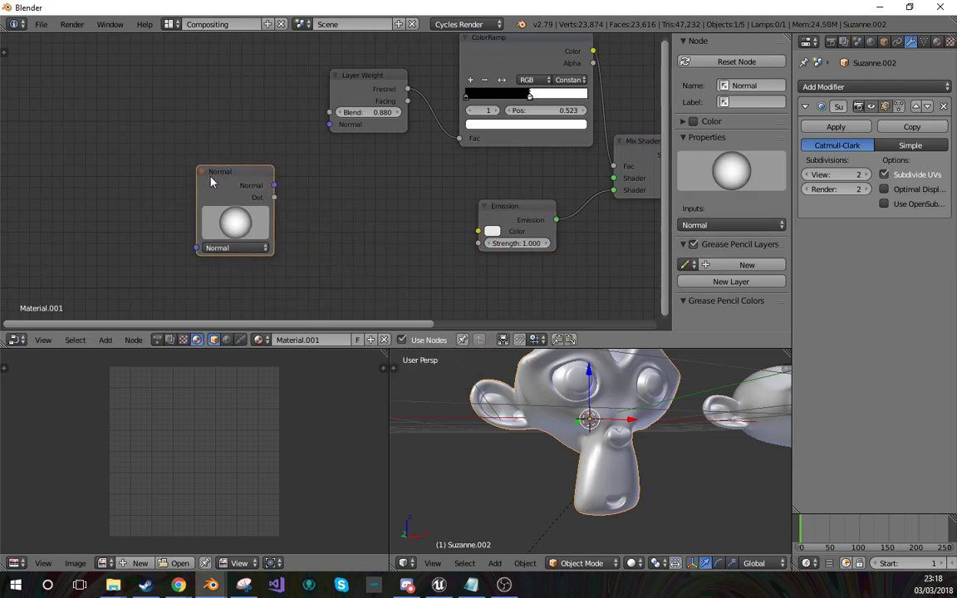
# Step: Add a ColorRamp between the Normal and Emission nodes, linking the Normal's Dot to its Fac and its Color to the Emission's Color
pyautogui.hotkey('shift', 'a')
pyautogui.click(295, 210)
pyautogui.write('col')
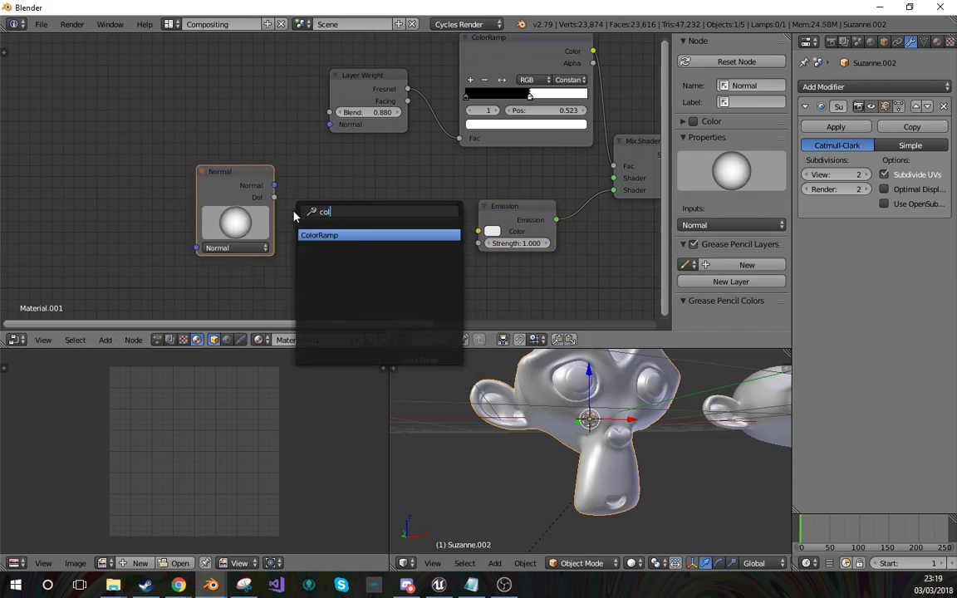
pyautogui.press('Return')
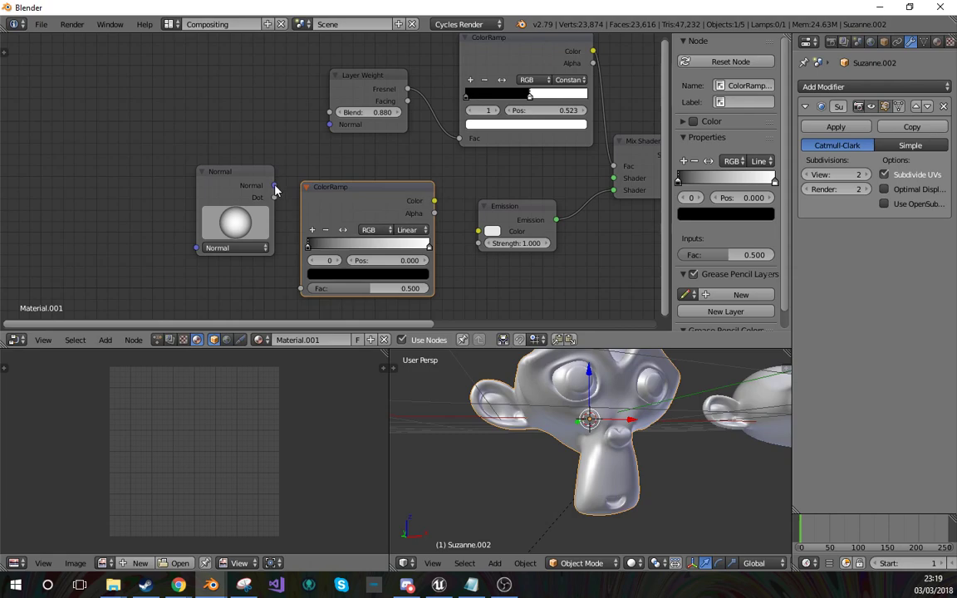
pyautogui.moveTo(275, 186)
pyautogui.mouseDown()
pyautogui.moveTo(306, 286)
pyautogui.moveTo(276, 199)
pyautogui.mouseUp()
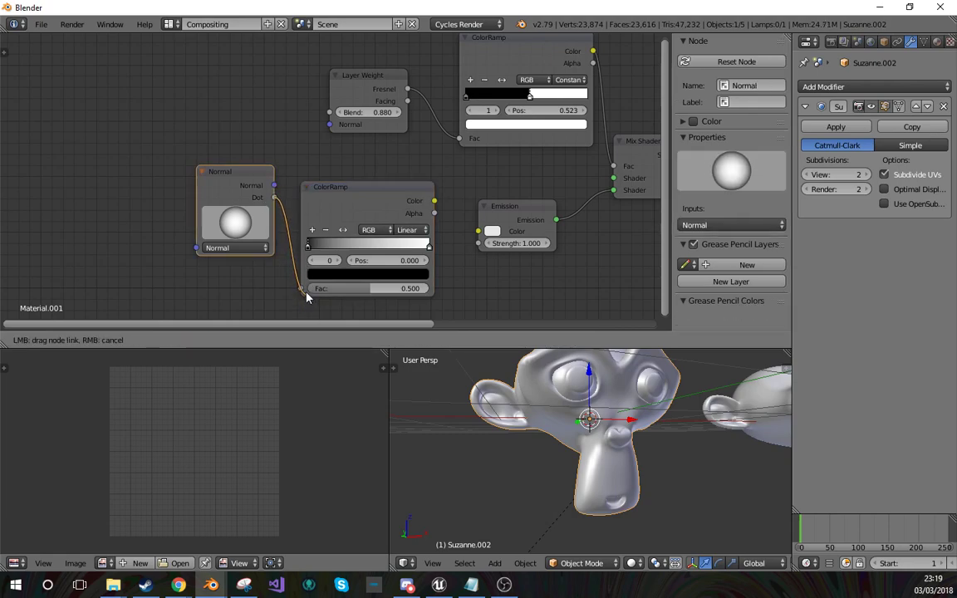
pyautogui.moveTo(306, 297); pyautogui.dragTo(303, 291)
pyautogui.moveTo(433, 201); pyautogui.dragTo(478, 231)
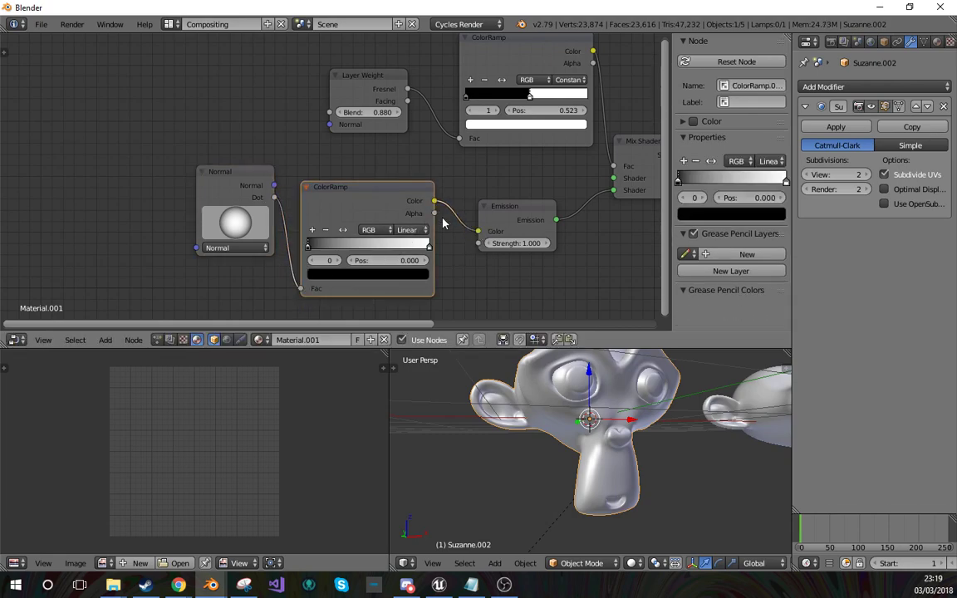
# Step: Preview the Normal, new ColorRamp and Emission outputs one by one in the rendered view, ending with the Mix Shader reconnected to the Material Output
pyautogui.keyDown('ctrl'); pyautogui.keyDown('shift'); pyautogui.click(256, 174); pyautogui.keyUp('shift'); pyautogui.keyUp('ctrl')
pyautogui.hotkey('shift', 'z')
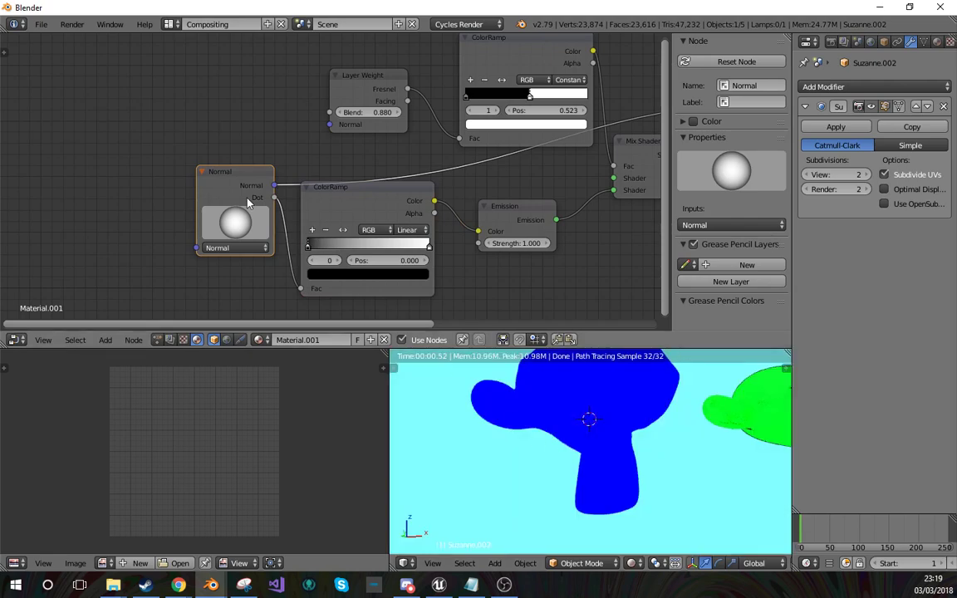
pyautogui.keyDown('ctrl'); pyautogui.keyDown('shift'); pyautogui.click(249, 200); pyautogui.keyUp('shift'); pyautogui.keyUp('ctrl')
pyautogui.moveTo(589, 453); pyautogui.dragTo(625, 472, button='middle')
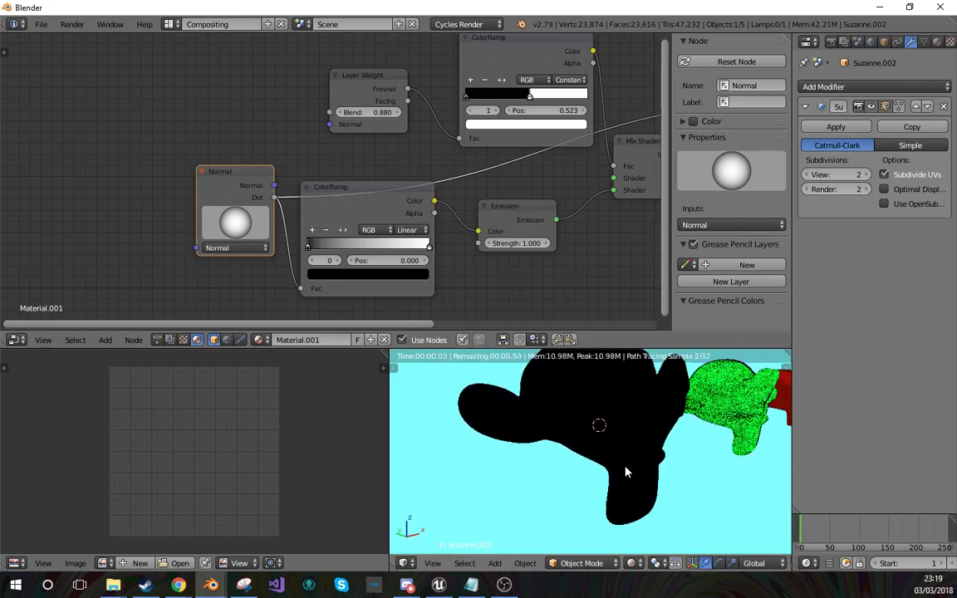
pyautogui.keyDown('ctrl'); pyautogui.keyDown('shift'); pyautogui.click(360, 219); pyautogui.keyUp('shift'); pyautogui.keyUp('ctrl')
pyautogui.keyDown('ctrl'); pyautogui.keyDown('shift'); pyautogui.click(495, 218); pyautogui.keyUp('shift'); pyautogui.keyUp('ctrl')
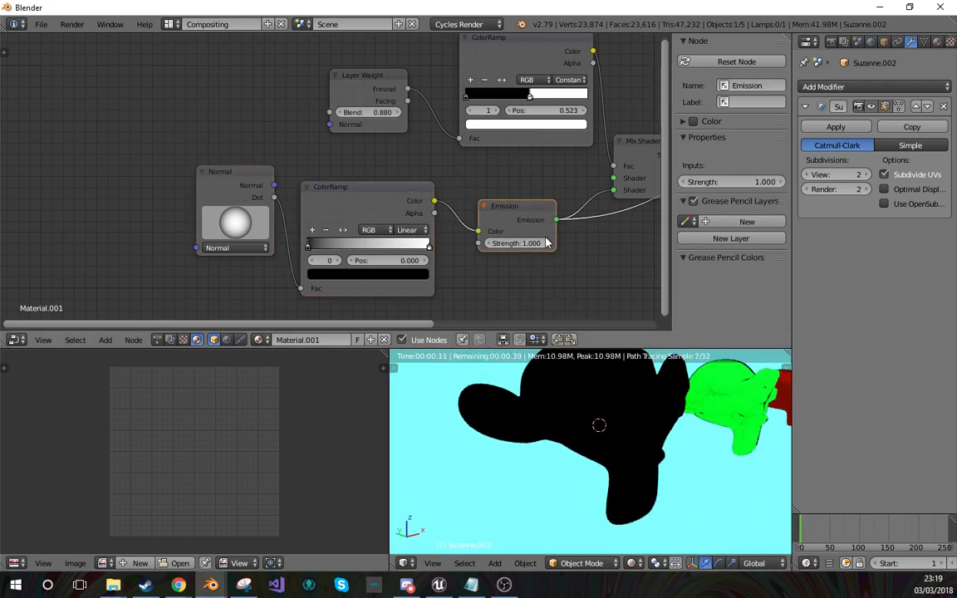
pyautogui.moveTo(543, 227); pyautogui.dragTo(383, 236, button='middle')
pyautogui.keyDown('ctrl'); pyautogui.keyDown('shift'); pyautogui.click(492, 178); pyautogui.keyUp('shift'); pyautogui.keyUp('ctrl')
pyautogui.hotkey('shift', 'z')
pyautogui.press('z')
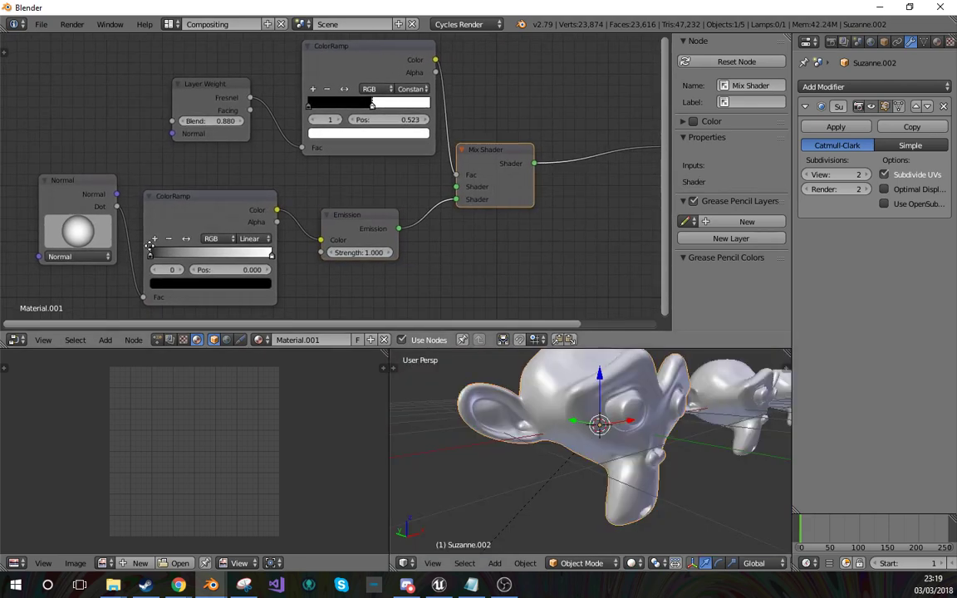
# Step: Add a Texture Coordinate node before the Normal node and link its Reflection output to the Normal node's input
pyautogui.moveTo(149, 276); pyautogui.dragTo(341, 263, button='middle')
pyautogui.moveTo(146, 252); pyautogui.dragTo(203, 246, button='middle')
pyautogui.hotkey('shift', 'a')
pyautogui.click(203, 246)
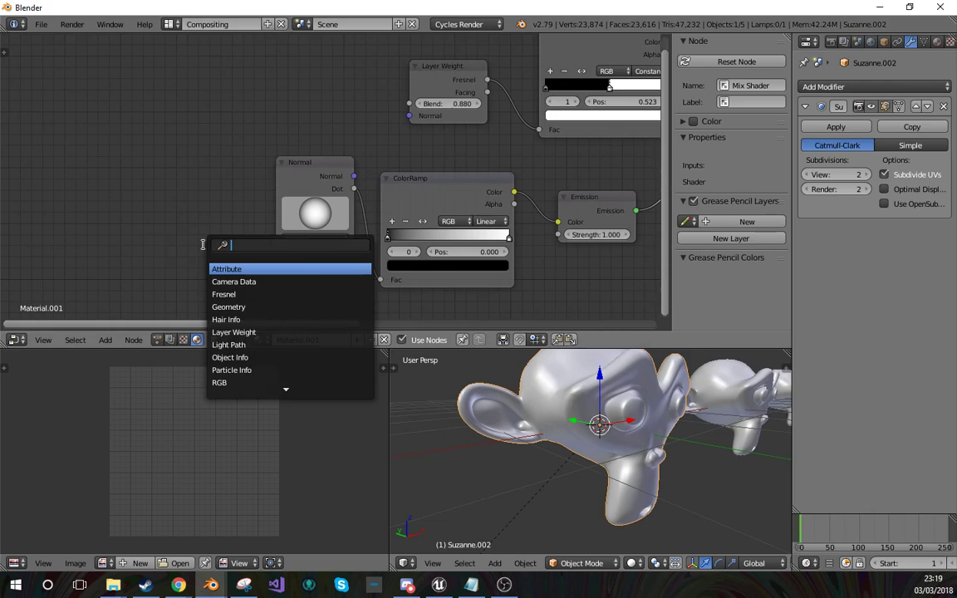
pyautogui.write('text')
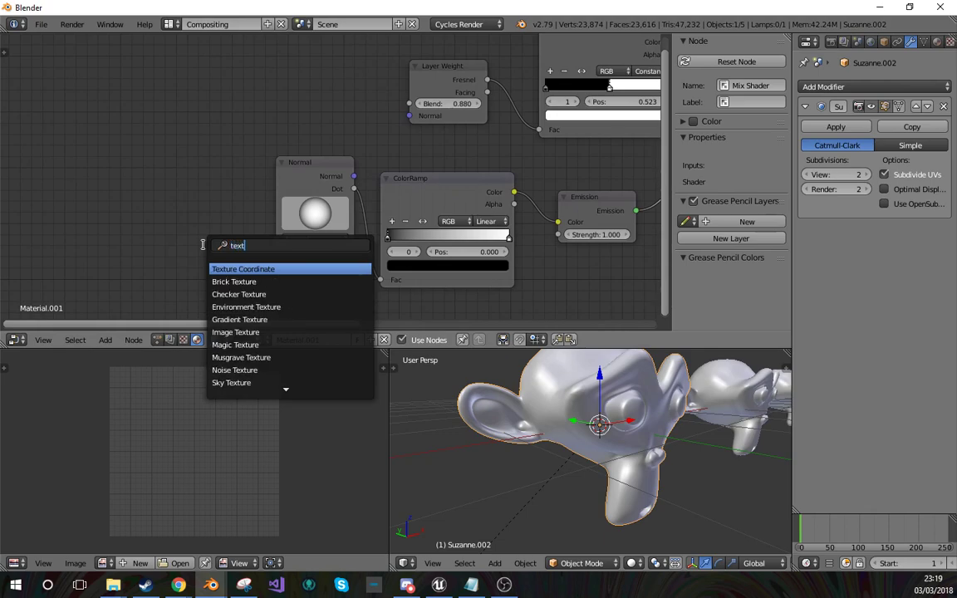
pyautogui.press('Return')
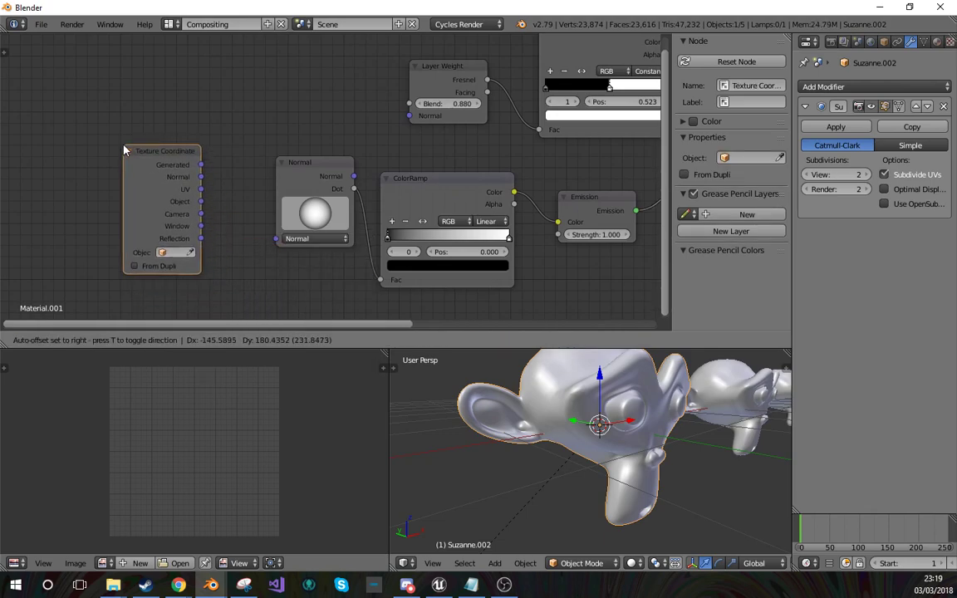
pyautogui.click(126, 150)
pyautogui.moveTo(202, 244); pyautogui.dragTo(208, 242)
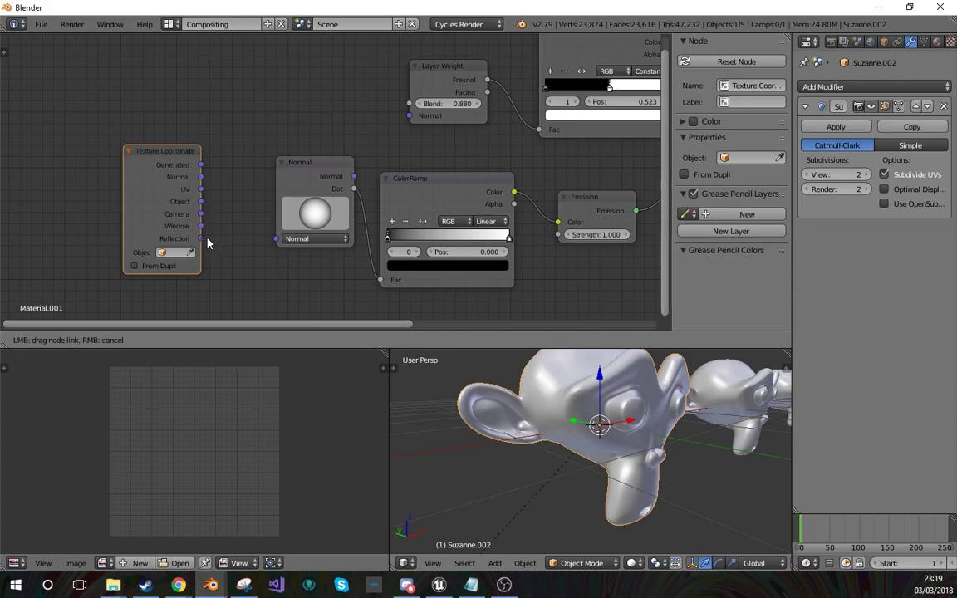
pyautogui.moveTo(289, 244); pyautogui.dragTo(279, 240)
# Step: Examine the reflection-based shading in the rendered view, previewing the Normal node's Normal and Dot outputs
pyautogui.hotkey('shift', 'z')
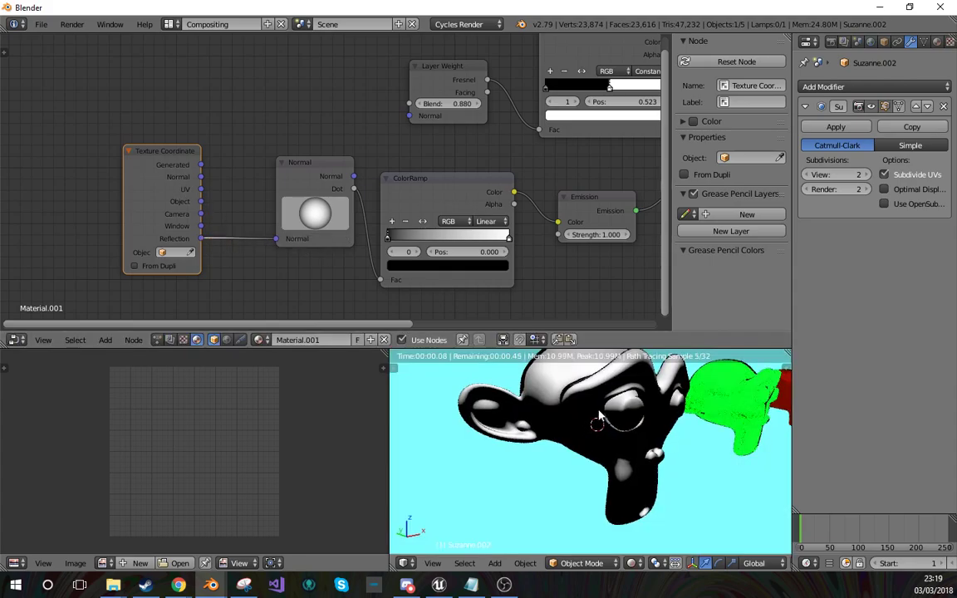
pyautogui.moveTo(602, 417)
pyautogui.mouseDown(button='middle')
pyautogui.moveTo(574, 404)
pyautogui.moveTo(556, 417)
pyautogui.mouseUp(button='middle')
pyautogui.keyDown('ctrl'); pyautogui.keyDown('shift'); pyautogui.click(308, 178); pyautogui.keyUp('shift'); pyautogui.keyUp('ctrl')
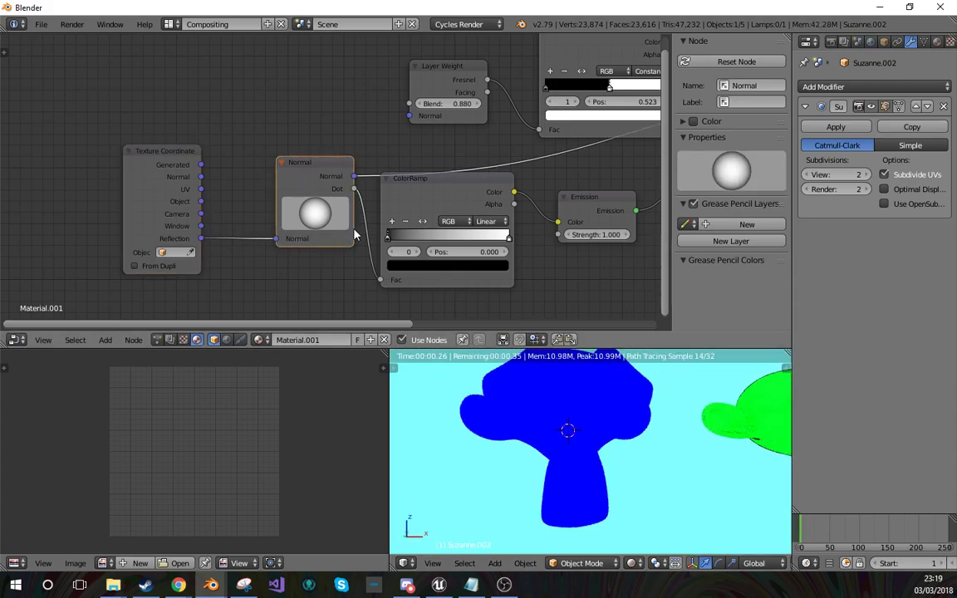
pyautogui.keyDown('ctrl'); pyautogui.keyDown('shift'); pyautogui.click(305, 180); pyautogui.keyUp('shift'); pyautogui.keyUp('ctrl')
pyautogui.moveTo(598, 390); pyautogui.dragTo(546, 368, button='middle')
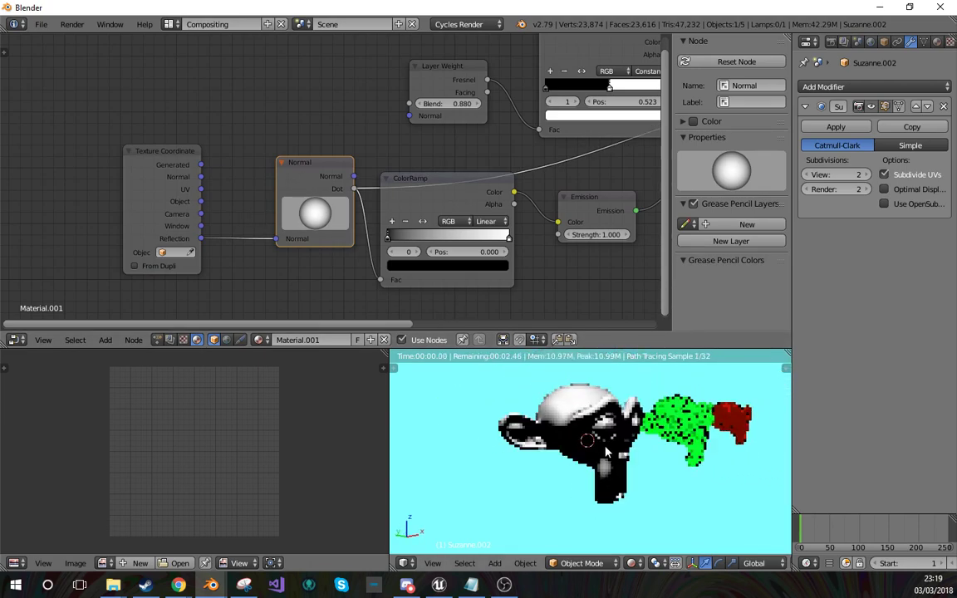
# Step: Set the shading ColorRamp to Constant interpolation, preview it on the head, and move its white stop to 0.041
pyautogui.click(489, 221)
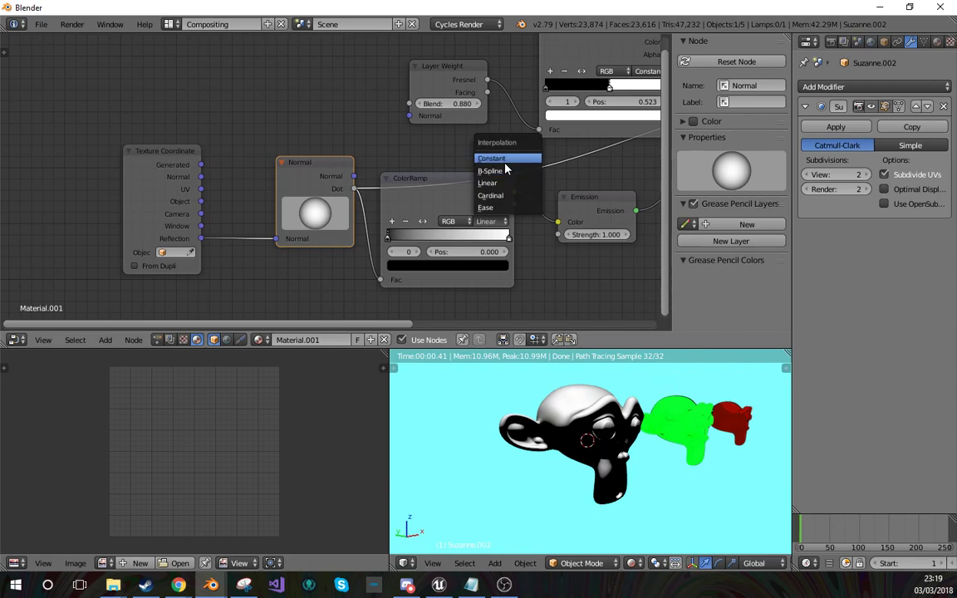
pyautogui.click(504, 161)
pyautogui.click(429, 188)
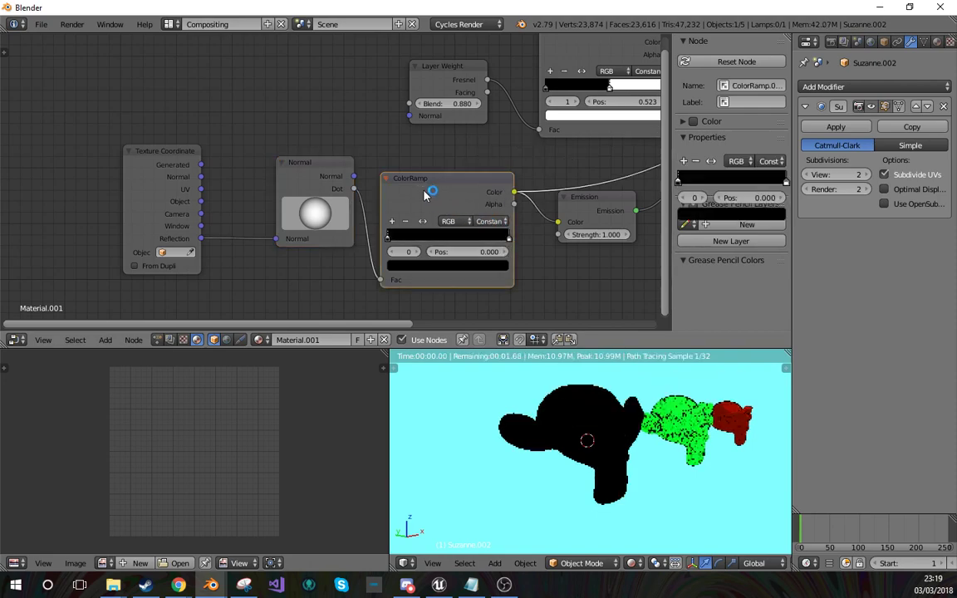
pyautogui.moveTo(508, 241)
pyautogui.mouseDown()
pyautogui.moveTo(390, 235)
pyautogui.moveTo(334, 193)
pyautogui.moveTo(338, 168)
pyautogui.moveTo(370, 184)
pyautogui.mouseUp()
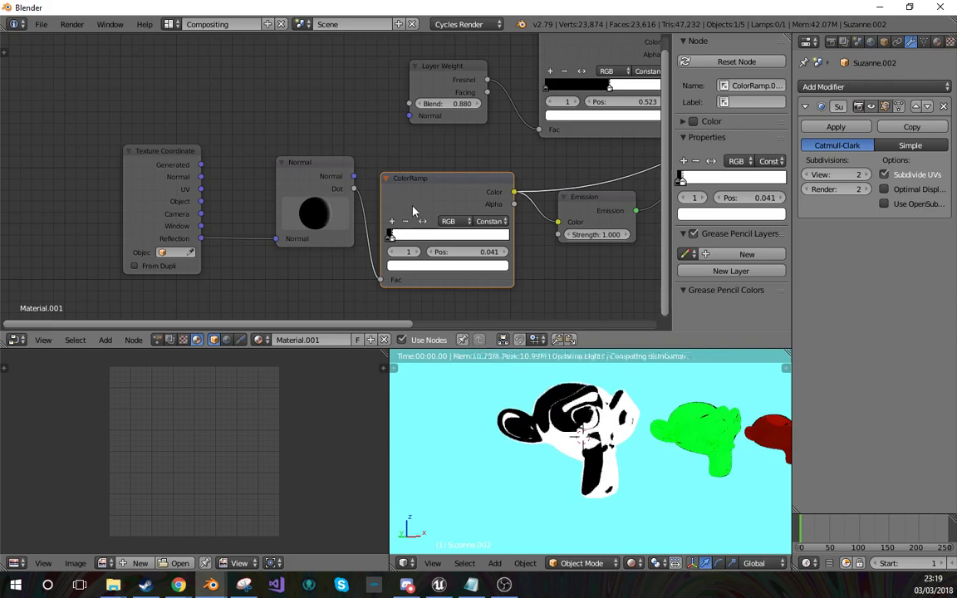
# Step: Rotate the Normal node's sphere to aim the shading from above, and reconnect the Mix Shader to the Material Output
pyautogui.moveTo(418, 211)
pyautogui.mouseDown()
pyautogui.moveTo(399, 252)
pyautogui.moveTo(370, 248)
pyautogui.mouseUp()
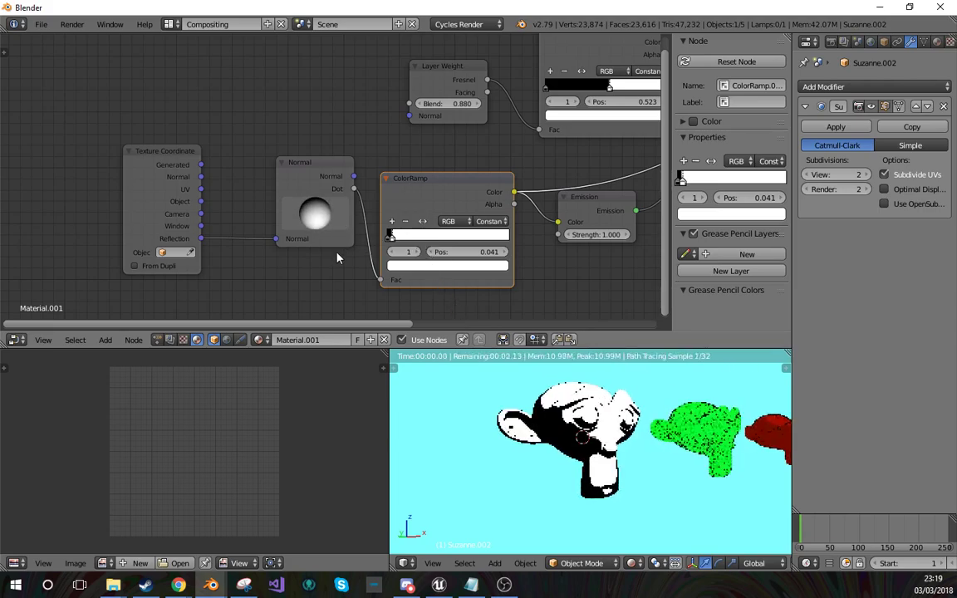
pyautogui.moveTo(515, 270); pyautogui.dragTo(276, 251, button='middle')
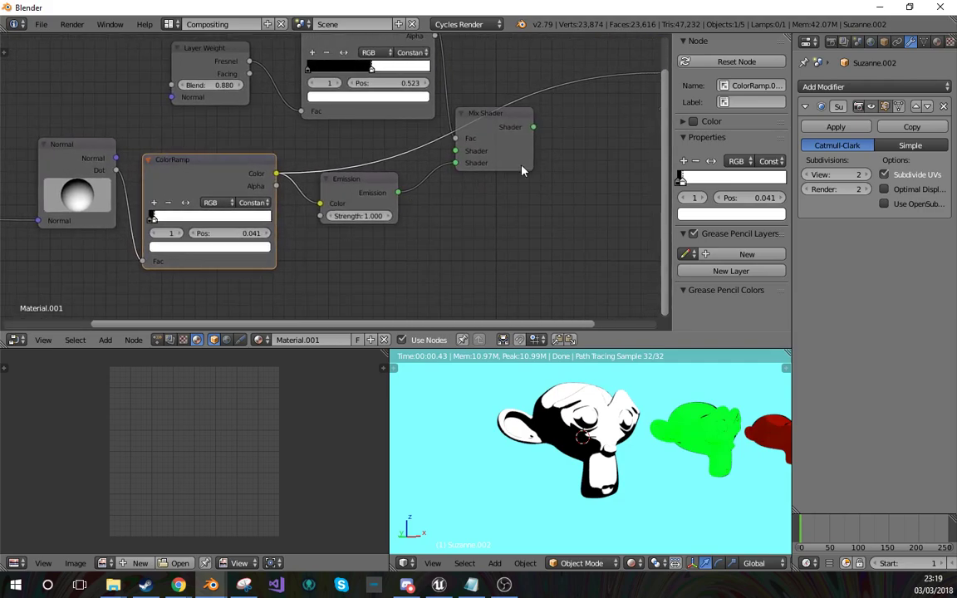
pyautogui.click(498, 138)
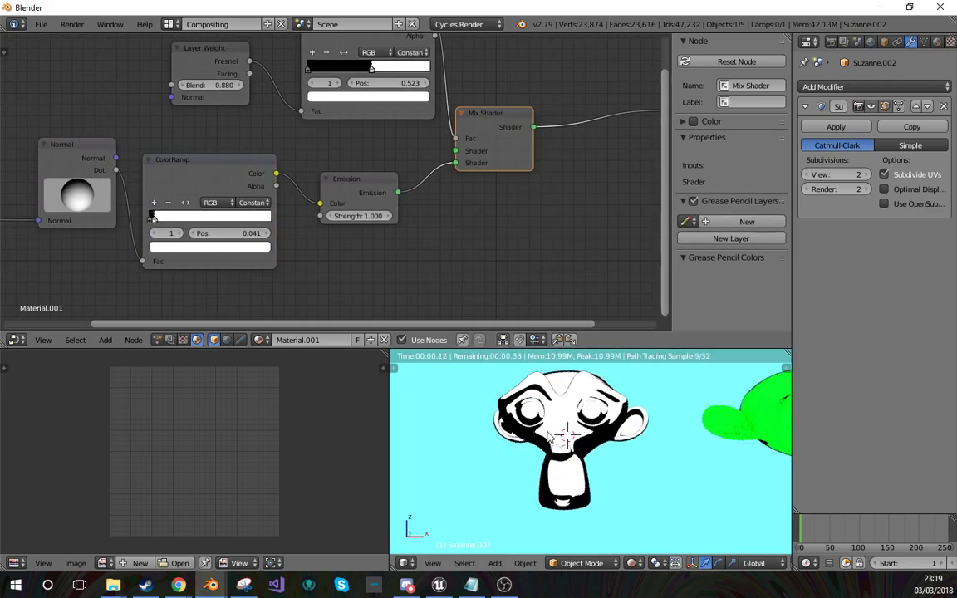
pyautogui.moveTo(77, 201); pyautogui.dragTo(98, 193)
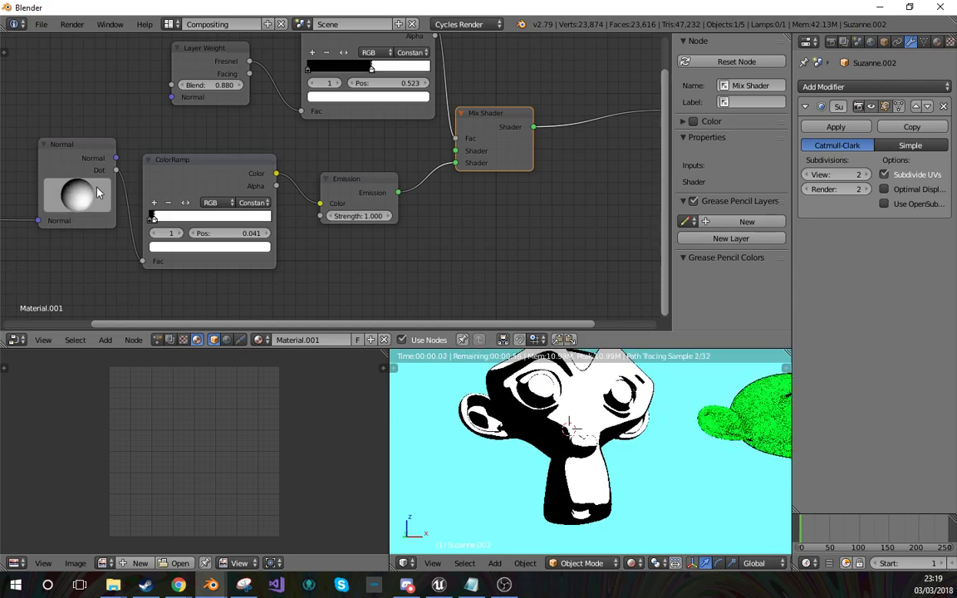
# Step: Try rotating the Suzanne head freely in the rendered view to test how the black-and-white shading responds
pyautogui.moveTo(580, 433)
pyautogui.mouseDown(button='middle')
pyautogui.moveTo(532, 421)
pyautogui.moveTo(742, 463)
pyautogui.moveTo(765, 455)
pyautogui.moveTo(600, 445)
pyautogui.mouseUp(button='middle')
pyautogui.press('z')
pyautogui.press('z')
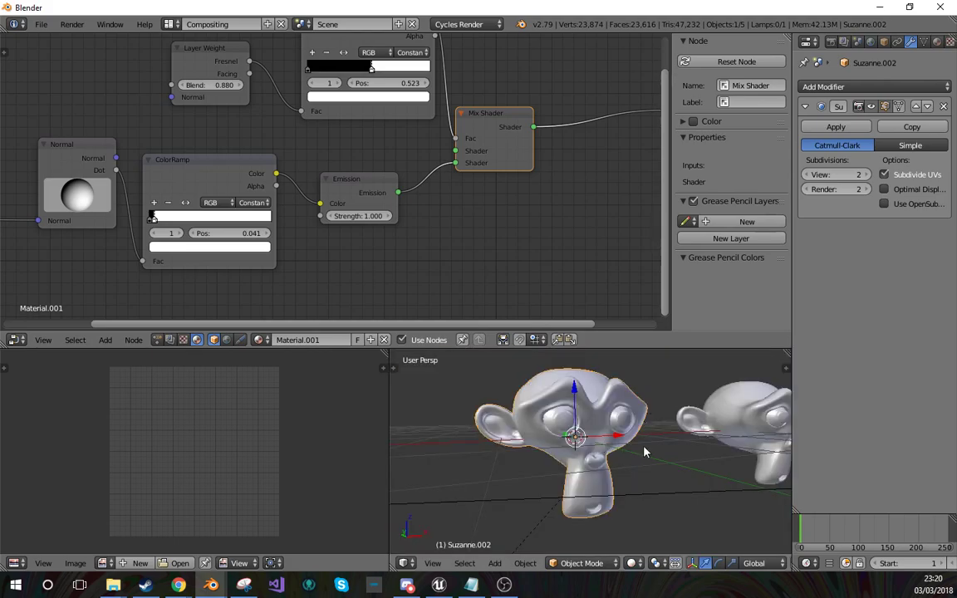
pyautogui.scroll(-3, 592, 451)
pyautogui.hotkey('shift', 'z')
pyautogui.press('r')
pyautogui.press('r')
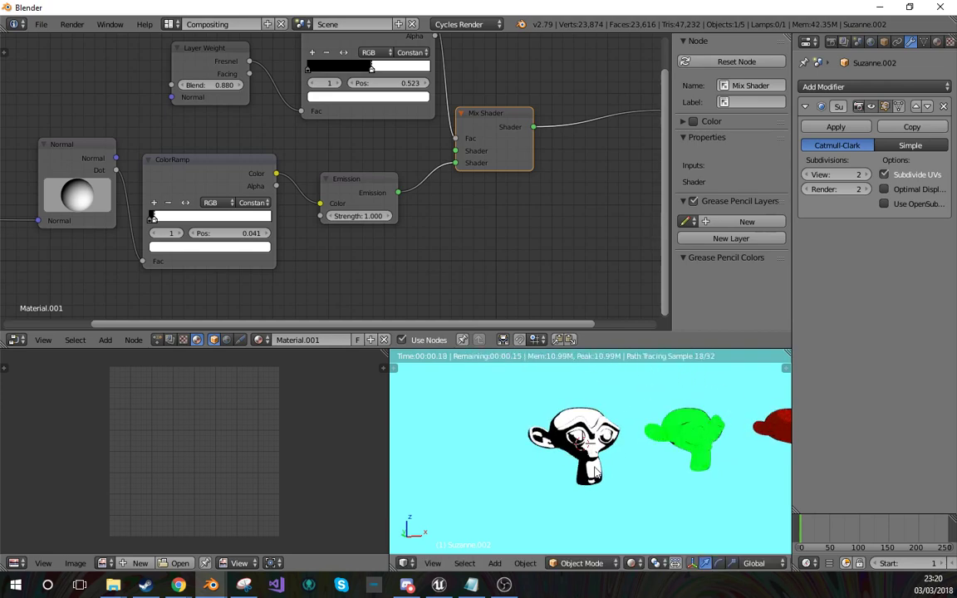
pyautogui.click(671, 460)
pyautogui.press('r')
pyautogui.press('r')
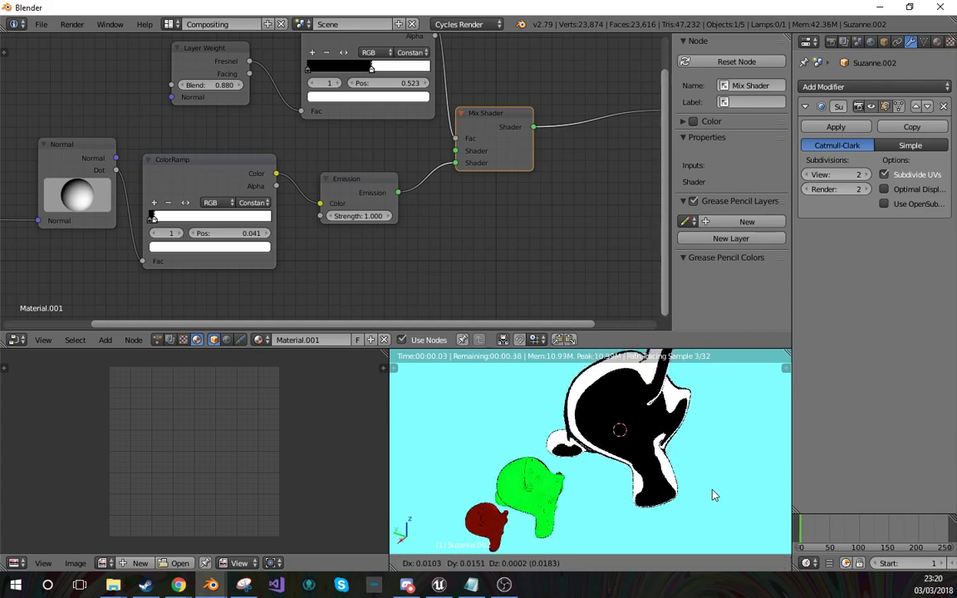
pyautogui.click(680, 427)
# Step: Inspect the shading from several angles and try another free rotation of the head
pyautogui.moveTo(655, 496); pyautogui.dragTo(566, 534, button='middle')
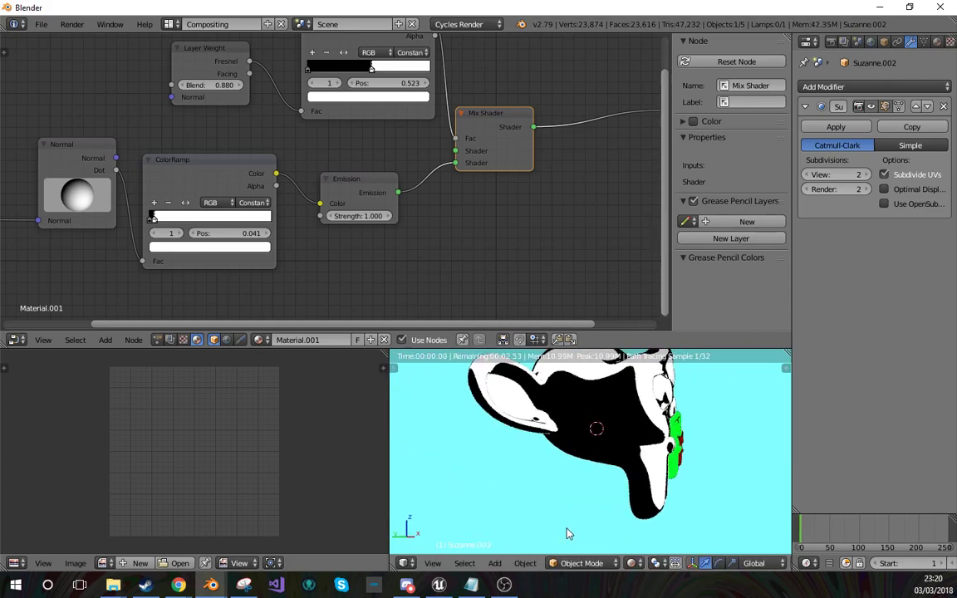
pyautogui.scroll(-2, 566, 535)
pyautogui.moveTo(615, 499); pyautogui.dragTo(544, 492, button='middle')
pyautogui.press('r')
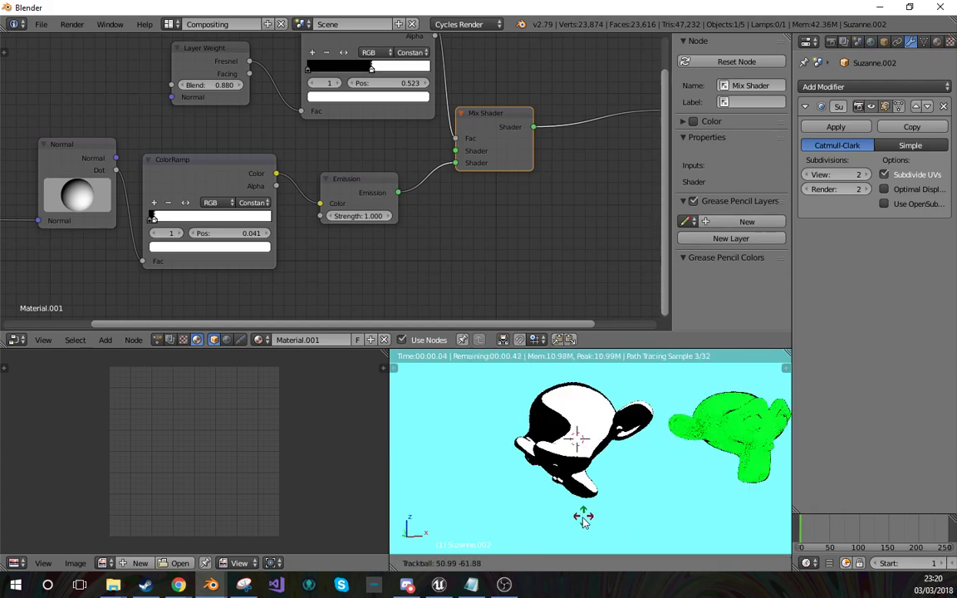
pyautogui.click(648, 407)
pyautogui.moveTo(575, 427); pyautogui.dragTo(744, 504, button='middle')
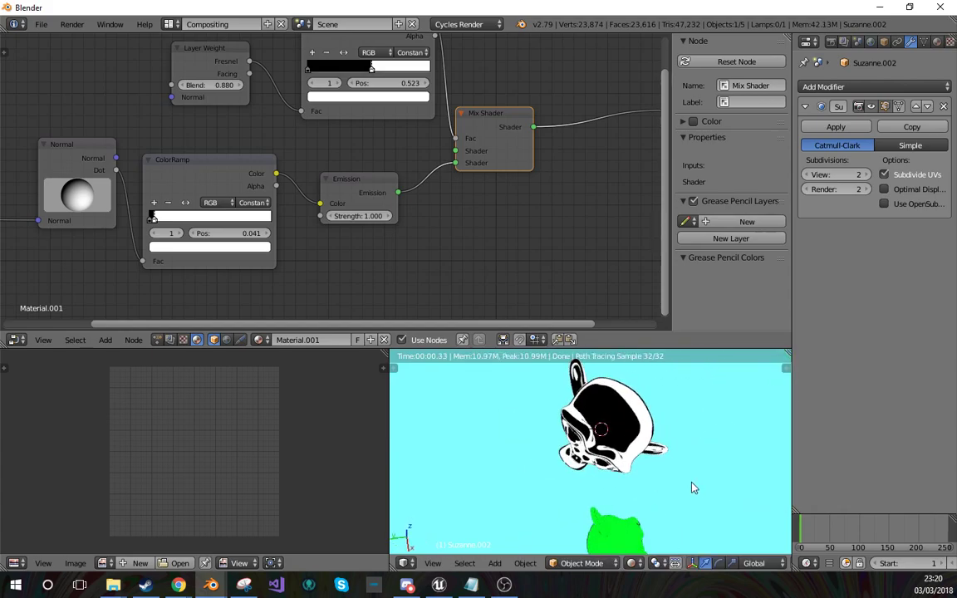
pyautogui.moveTo(690, 487); pyautogui.dragTo(584, 493, button='middle')
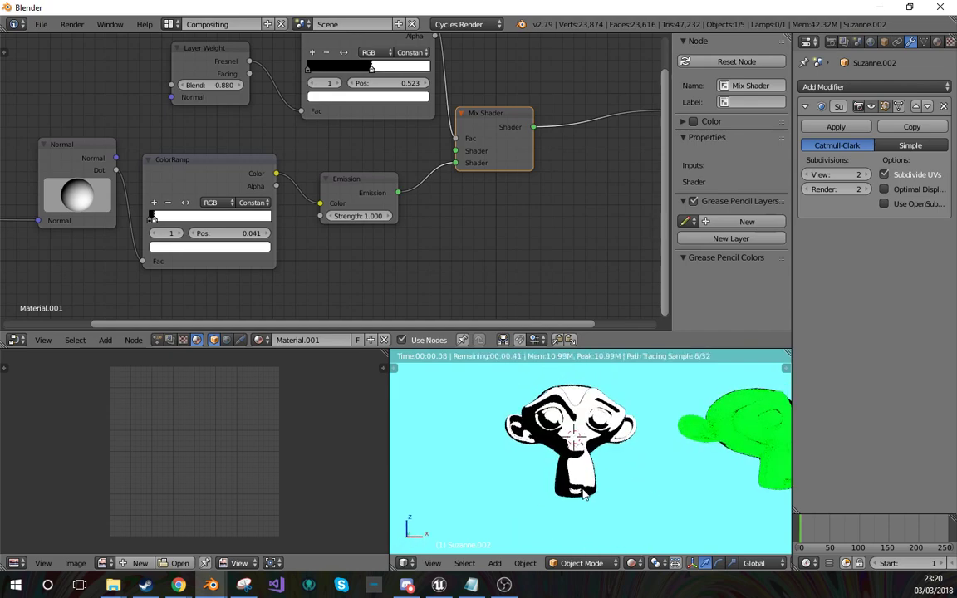
# Step: Try the Texture Coordinate's Window output and its Camera output as the Normal node's input, checking each in the rendered view
pyautogui.moveTo(372, 284); pyautogui.dragTo(564, 266, button='middle')
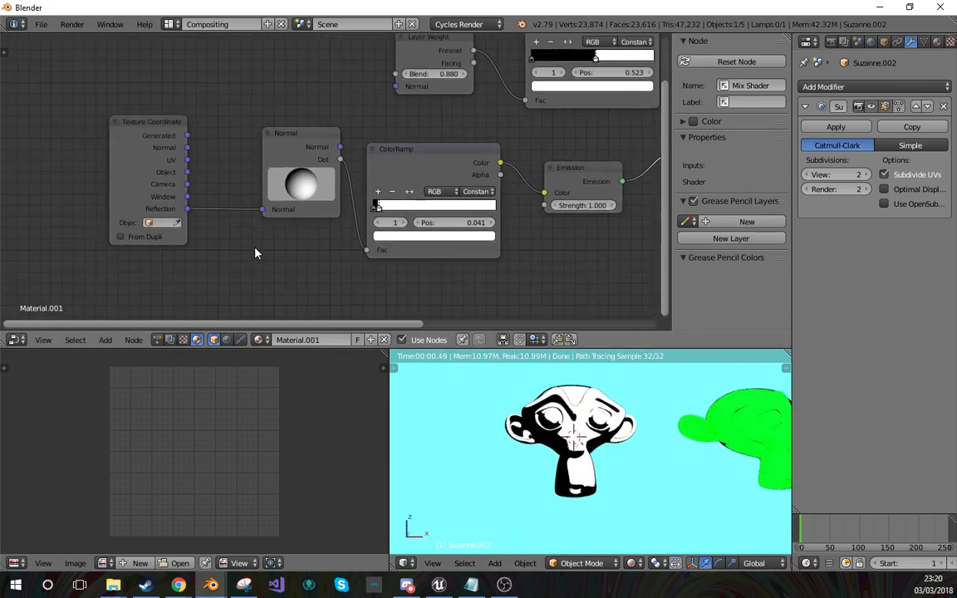
pyautogui.moveTo(187, 197); pyautogui.dragTo(263, 210)
pyautogui.moveTo(612, 464); pyautogui.dragTo(635, 470, button='middle')
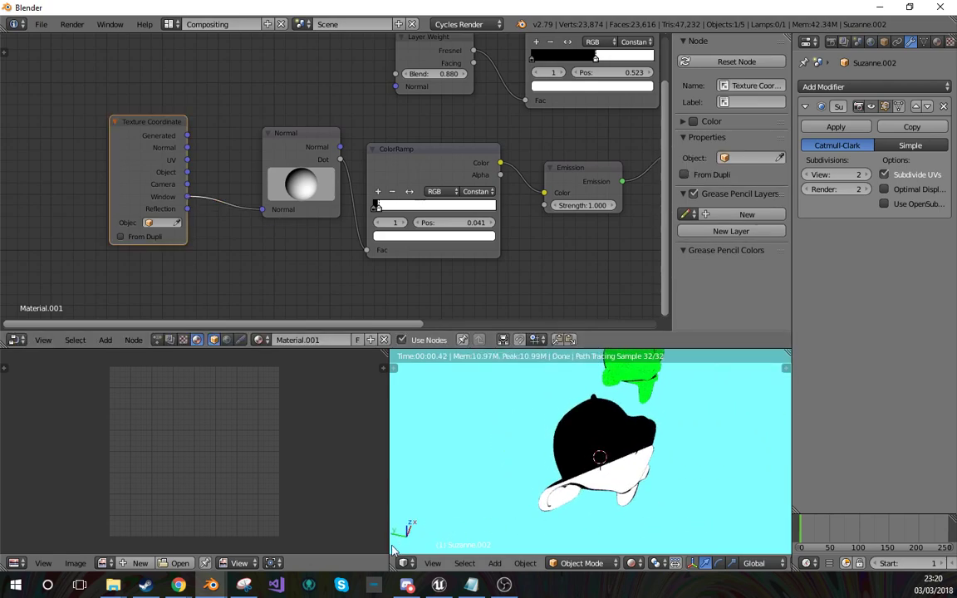
pyautogui.hotkey('shift', 'z')
pyautogui.moveTo(688, 463)
pyautogui.mouseDown(button='middle')
pyautogui.moveTo(593, 438)
pyautogui.moveTo(548, 364)
pyautogui.moveTo(669, 455)
pyautogui.mouseUp(button='middle')
pyautogui.hotkey('shift', 'z')
pyautogui.moveTo(187, 184); pyautogui.dragTo(262, 210)
pyautogui.moveTo(639, 424); pyautogui.dragTo(598, 420, button='middle')
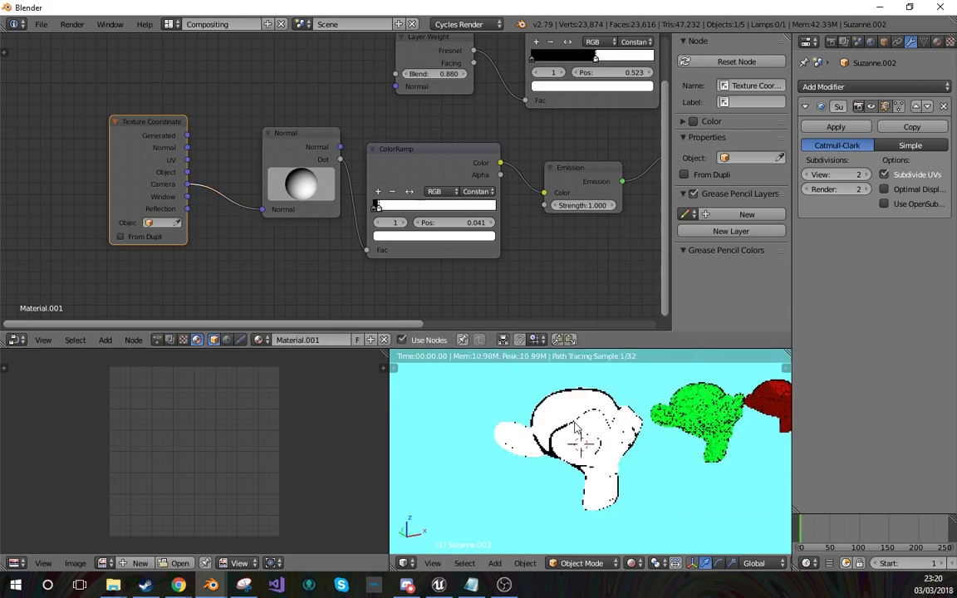
# Step: Link the Texture Coordinate's Object output to the Normal node's input and test the shading with a free rotation of the head
pyautogui.moveTo(188, 172); pyautogui.dragTo(263, 210)
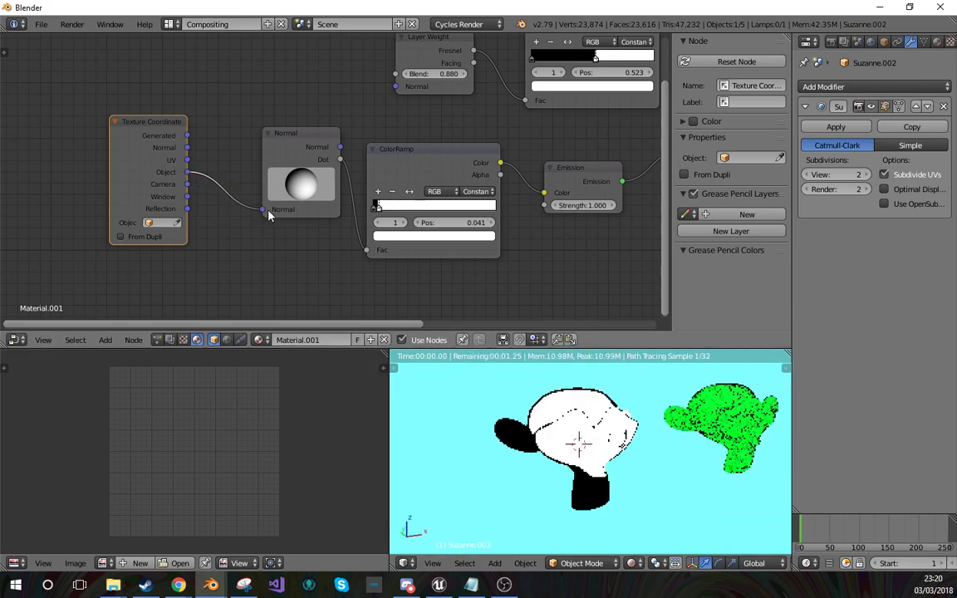
pyautogui.moveTo(640, 424); pyautogui.dragTo(574, 399, button='middle')
pyautogui.press('r')
pyautogui.press('r')
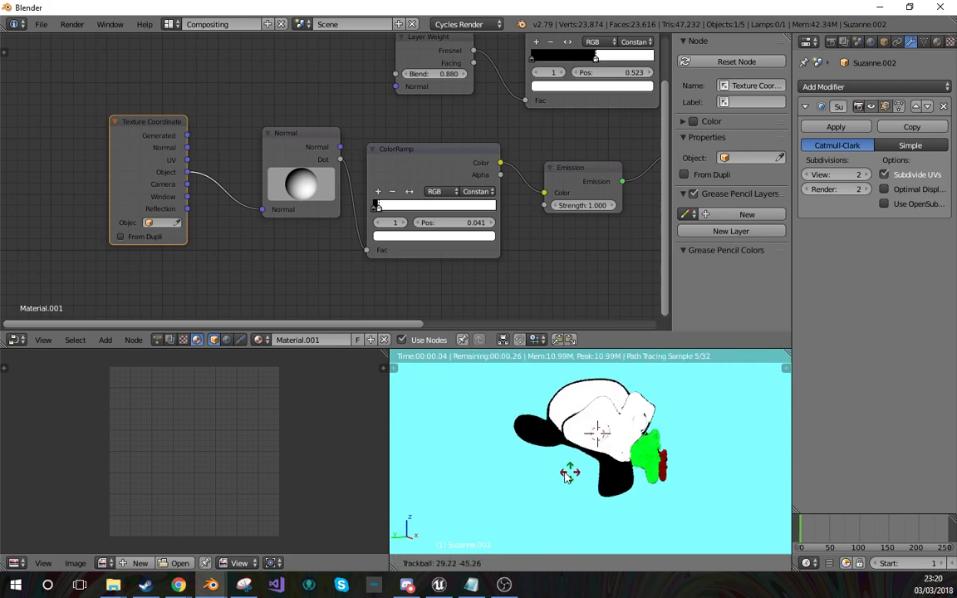
pyautogui.click(621, 499)
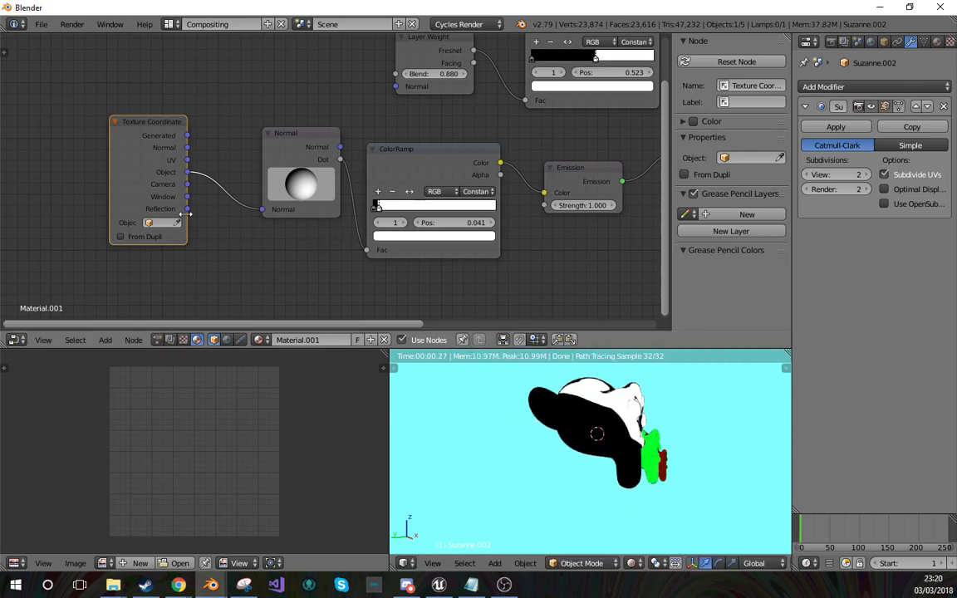
# Step: Link the Texture Coordinate's Reflection output to the Normal node's input and check the shading from the front of the head
pyautogui.moveTo(189, 211); pyautogui.dragTo(263, 210)
pyautogui.moveTo(577, 467); pyautogui.dragTo(513, 469, button='middle')
pyautogui.moveTo(327, 276); pyautogui.dragTo(323, 266, button='middle')
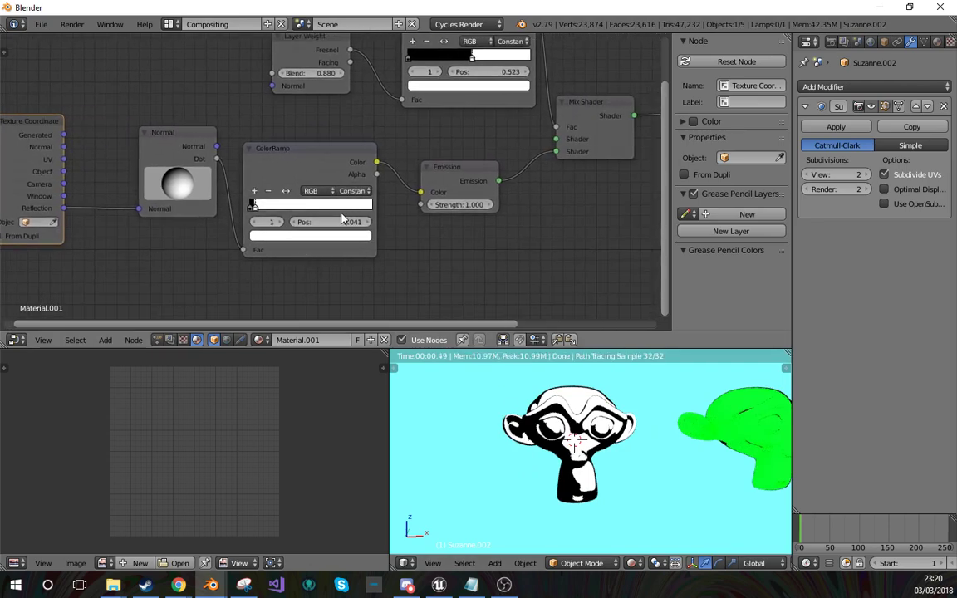
# Step: Insert a MixRGB node between the lower ColorRamp and the Emission shader, with the ramp's Color feeding the Mix node's Fac input
pyautogui.click(248, 208)
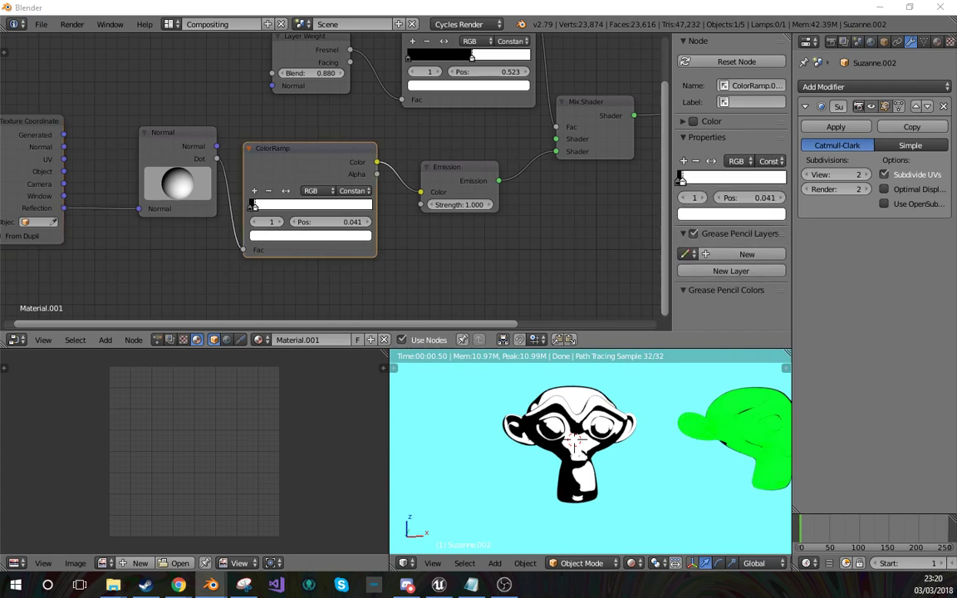
pyautogui.click(484, 174)
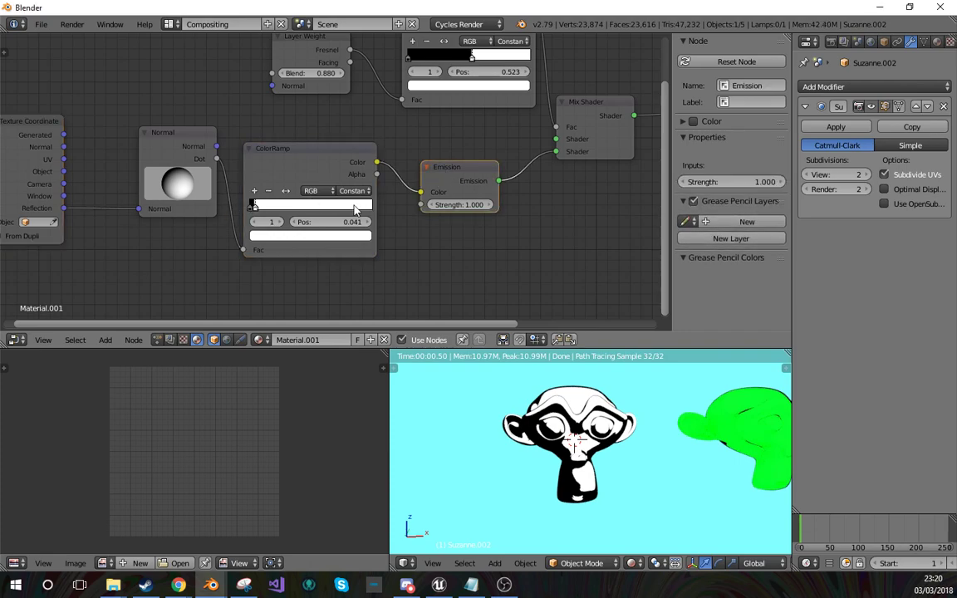
pyautogui.moveTo(394, 323); pyautogui.dragTo(463, 319)
pyautogui.hotkey('shift', 'a')
pyautogui.click(385, 234)
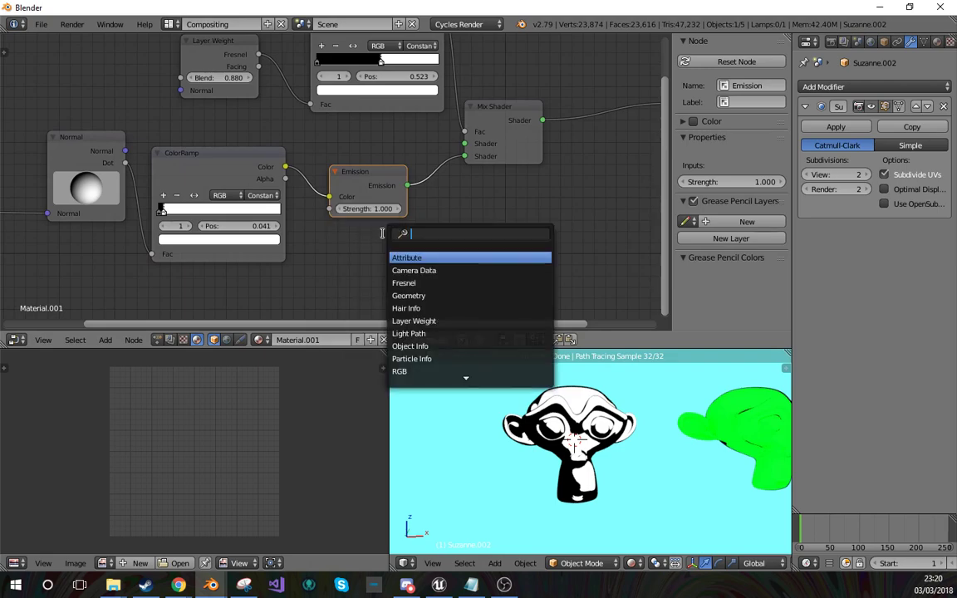
pyautogui.write('c')
pyautogui.press('BackSpace')
pyautogui.write('mix')
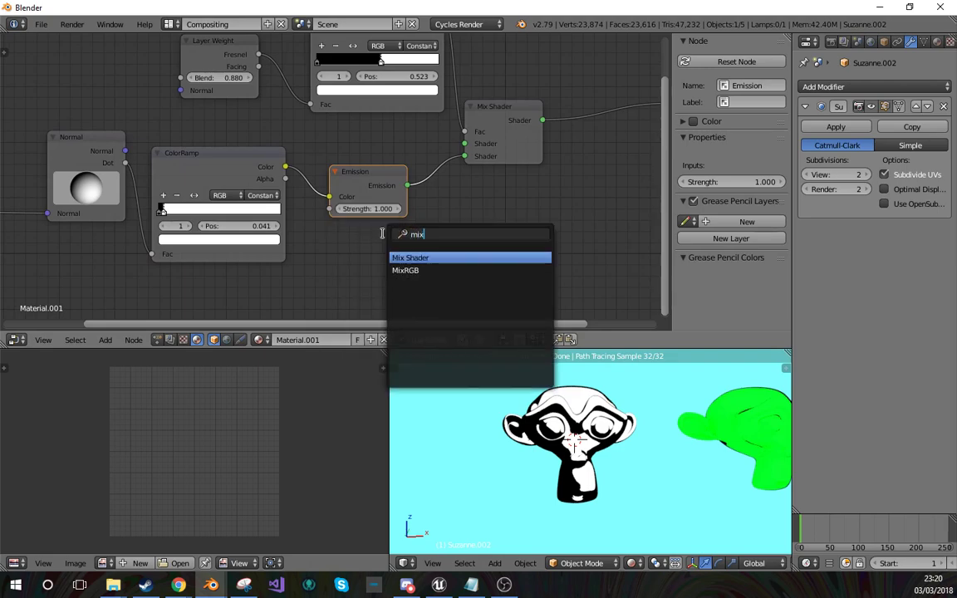
pyautogui.press('Down')
pyautogui.press('Return')
pyautogui.click(361, 252)
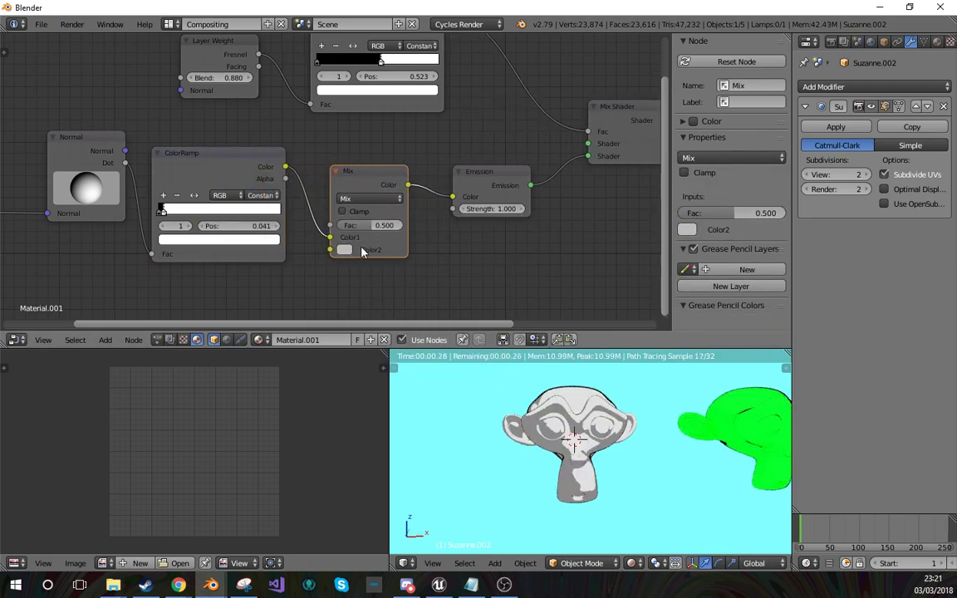
pyautogui.moveTo(332, 238); pyautogui.dragTo(330, 226)
# Step: Try dark grey for the Mix node's Color1 and red for Color2, checking the result close up on the head
pyautogui.click(343, 239)
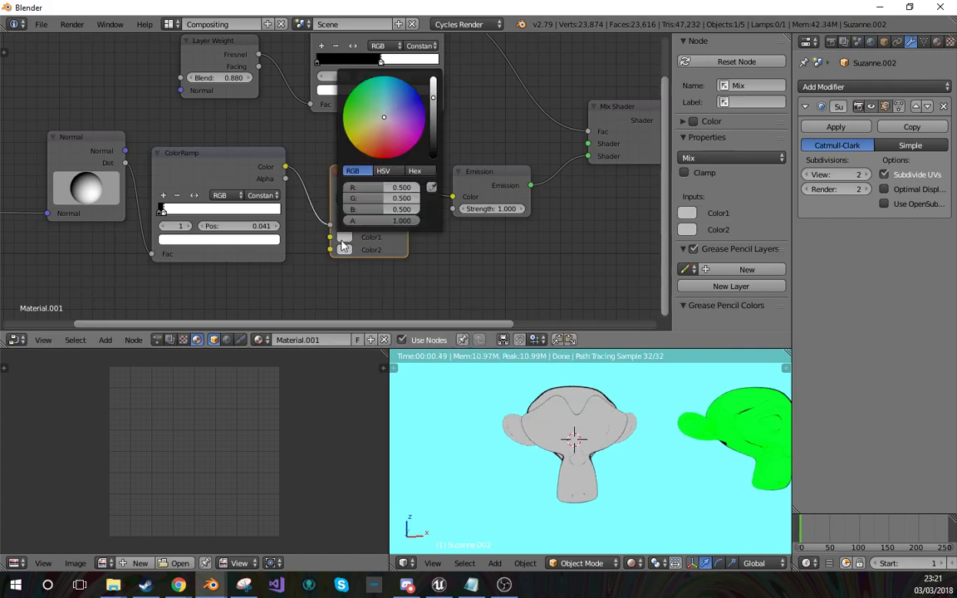
pyautogui.moveTo(436, 125)
pyautogui.mouseDown()
pyautogui.moveTo(436, 146)
pyautogui.moveTo(387, 171)
pyautogui.mouseUp()
pyautogui.click(347, 250)
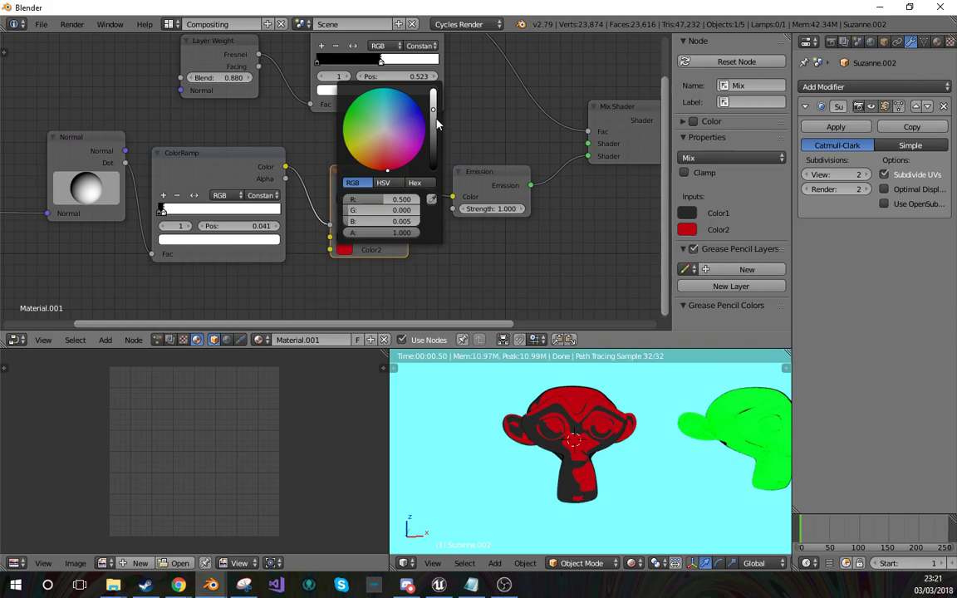
pyautogui.moveTo(574, 424); pyautogui.dragTo(636, 423, button='middle')
pyautogui.scroll(1, 629, 410)
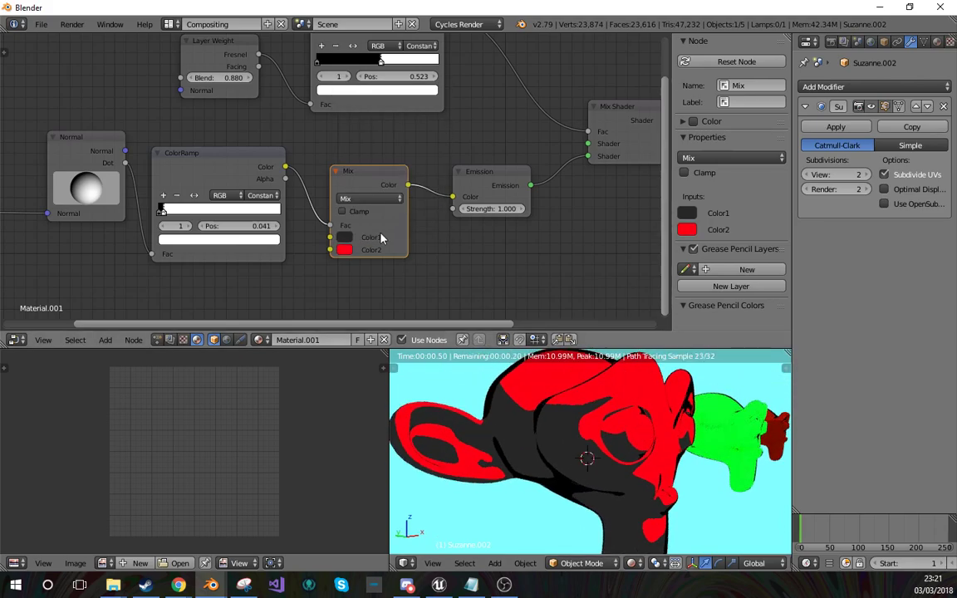
# Step: Try black for the Mix node's Color2 and check the shading on the face
pyautogui.click(346, 250)
pyautogui.moveTo(397, 130); pyautogui.dragTo(396, 165)
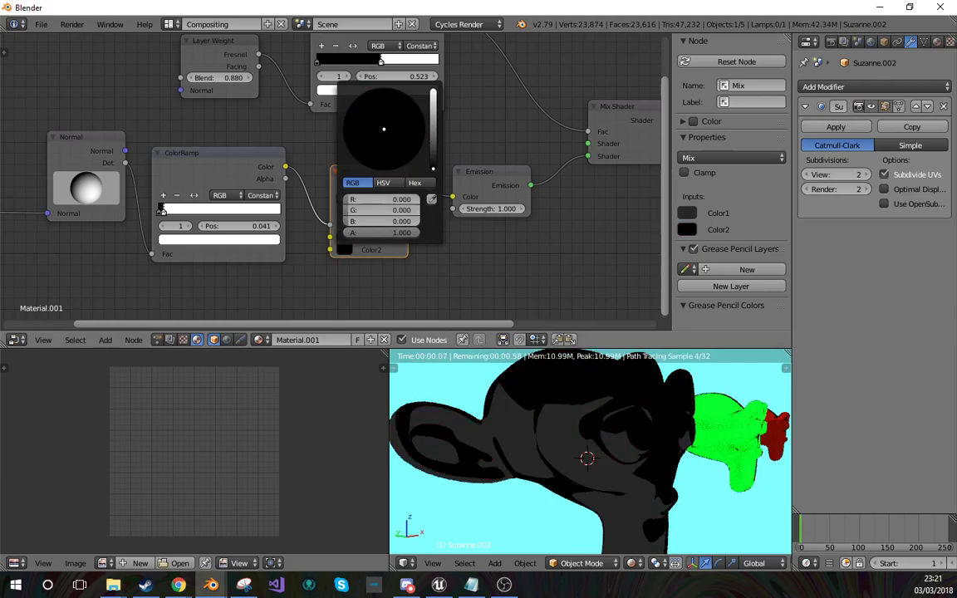
pyautogui.moveTo(600, 430); pyautogui.dragTo(545, 402, button='middle')
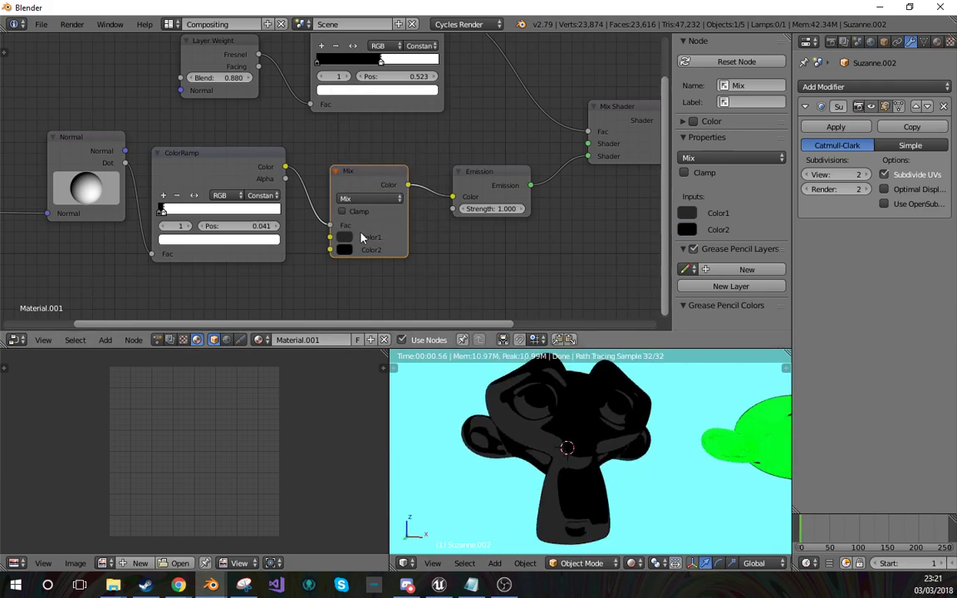
# Step: Set the Mix node's Color1 to yellow and its Color2 to full white
pyautogui.click(349, 248)
pyautogui.moveTo(488, 291); pyautogui.dragTo(609, 288, button='middle')
pyautogui.click(187, 133)
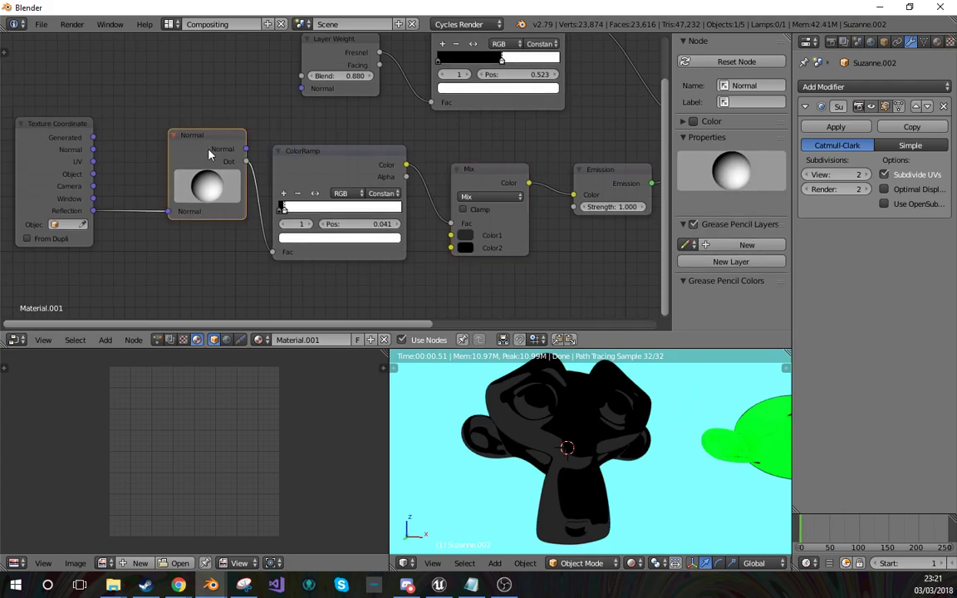
pyautogui.click(464, 236)
pyautogui.moveTo(556, 131); pyautogui.dragTo(554, 81)
pyautogui.click(462, 118)
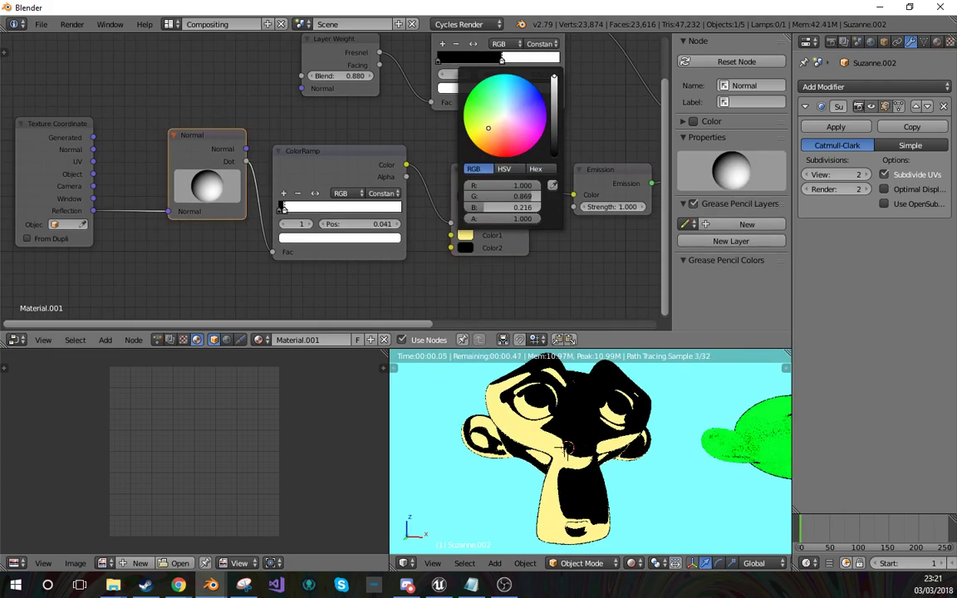
pyautogui.click(465, 248)
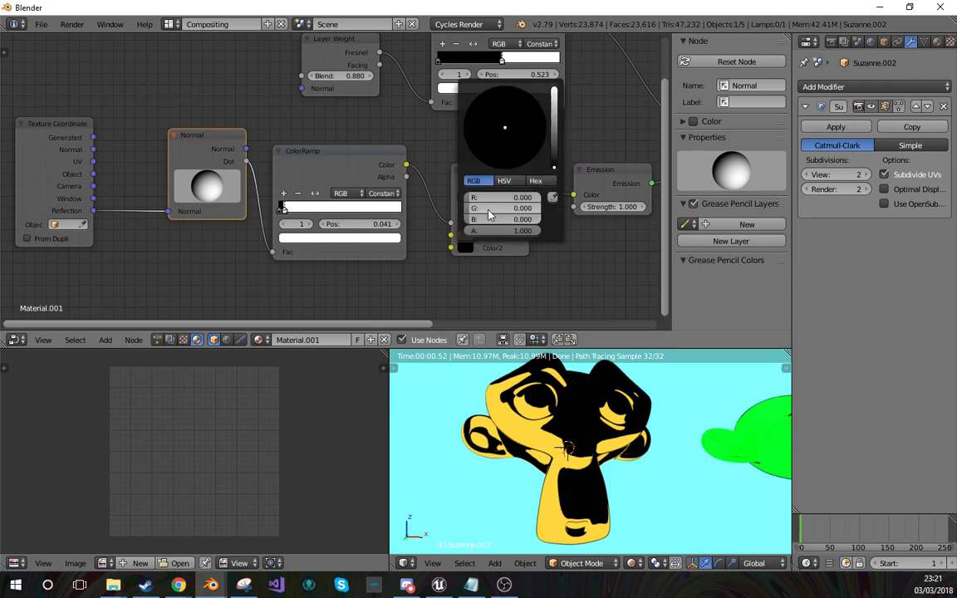
pyautogui.moveTo(554, 164); pyautogui.dragTo(554, 87)
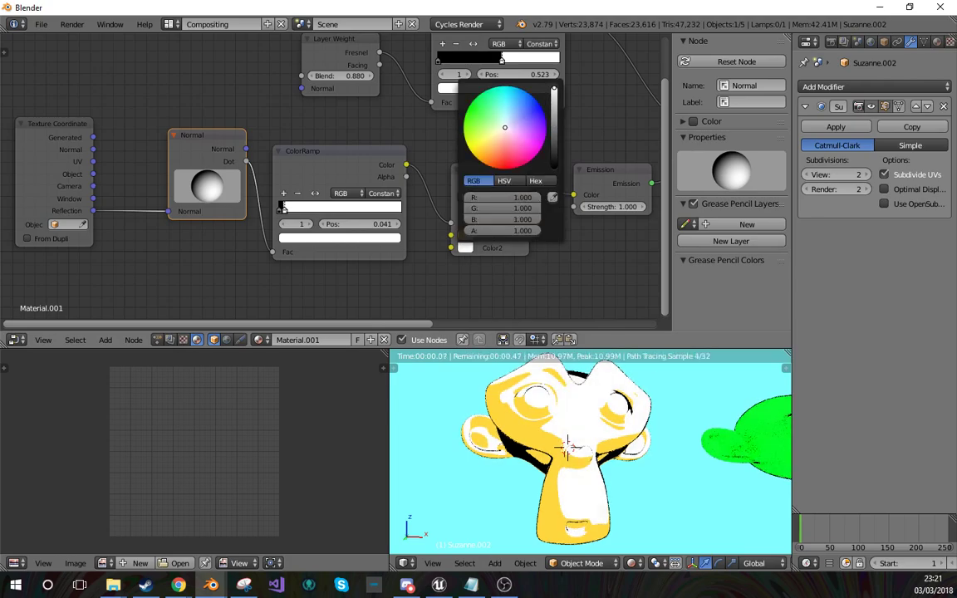
# Step: Select the green and red Suzanne heads in turn and examine their toon node setups for comparison
pyautogui.moveTo(590, 476)
pyautogui.mouseDown(button='middle')
pyautogui.moveTo(591, 489)
pyautogui.moveTo(609, 491)
pyautogui.moveTo(593, 496)
pyautogui.moveTo(656, 467)
pyautogui.moveTo(462, 473)
pyautogui.mouseUp(button='middle')
pyautogui.hotkey('shift', 'z')
pyautogui.rightClick(580, 497)
pyautogui.hotkey('shift', 'z')
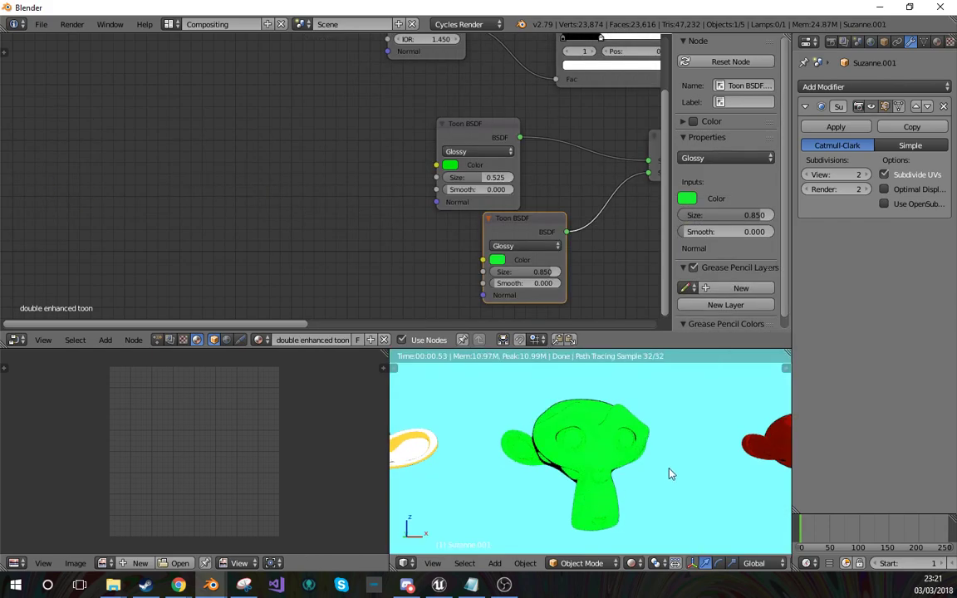
pyautogui.moveTo(671, 474); pyautogui.dragTo(499, 486, button='middle')
pyautogui.rightClick(700, 457)
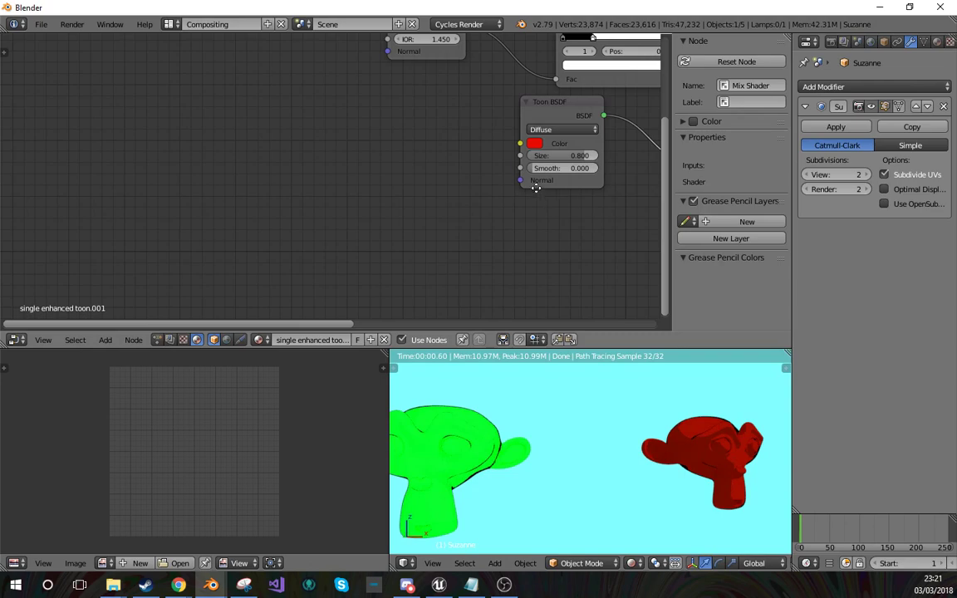
pyautogui.hotkey('shift', 'z')
pyautogui.keyDown('shift'); pyautogui.moveTo(493, 495); pyautogui.dragTo(514, 441, button='middle'); pyautogui.keyUp('shift')
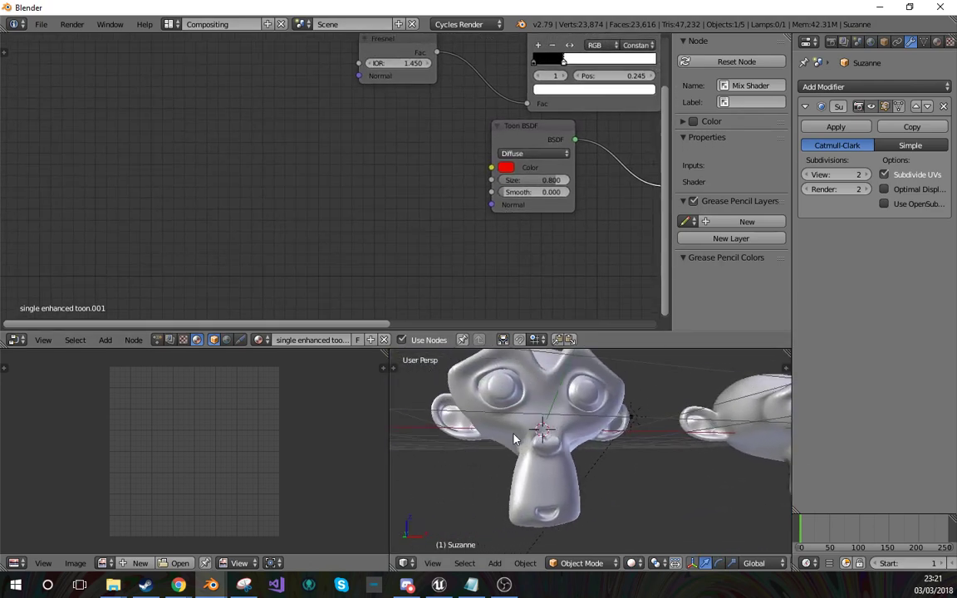
# Step: Reselect the Suzanne head with the yellow-and-white material and review its whole node tree
pyautogui.rightClick(536, 442)
pyautogui.keyDown('shift'); pyautogui.moveTo(478, 480); pyautogui.dragTo(587, 484, button='middle'); pyautogui.keyUp('shift')
pyautogui.moveTo(559, 260); pyautogui.dragTo(337, 237, button='middle')
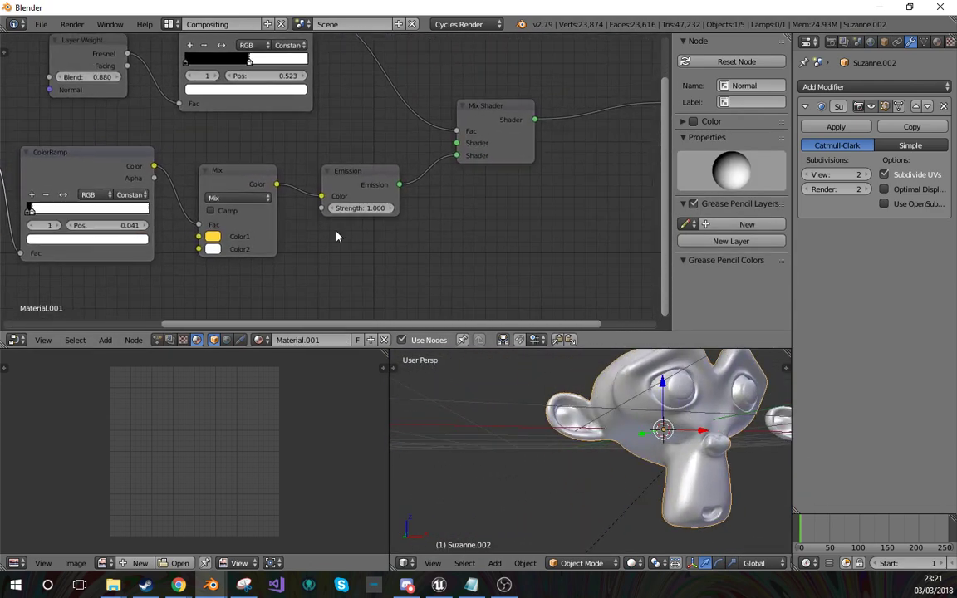
pyautogui.scroll(-1, 523, 260)
pyautogui.moveTo(445, 214); pyautogui.dragTo(538, 246, button='middle')
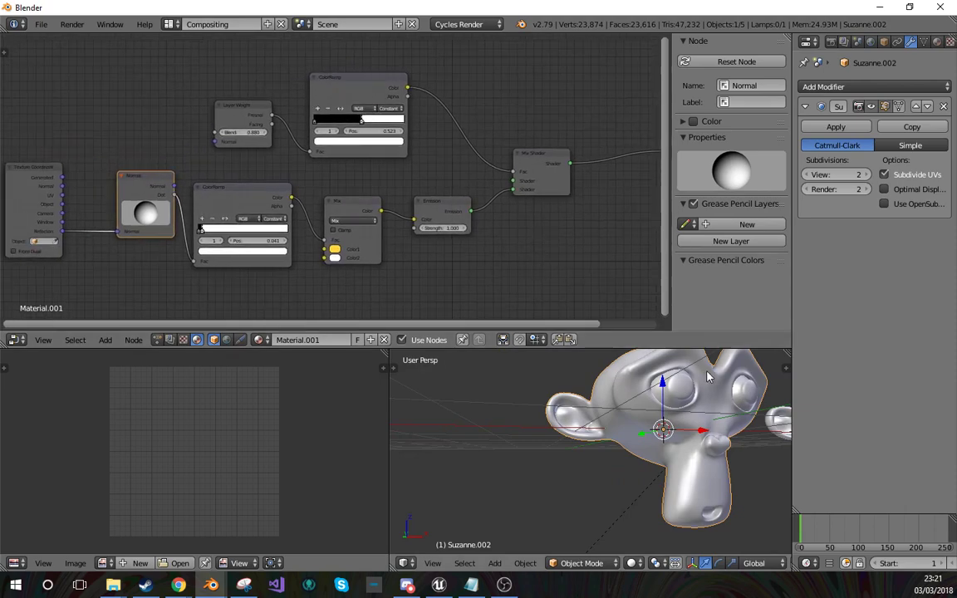
# Step: Add an Empty at the scene origin, inside the Suzanne head, and show it through the mesh in wireframe
pyautogui.hotkey('shift', 'z')
pyautogui.press('z')
pyautogui.press('z')
pyautogui.moveTo(116, 262)
pyautogui.mouseDown(button='middle')
pyautogui.moveTo(146, 262)
pyautogui.moveTo(149, 238)
pyautogui.mouseUp(button='middle')
pyautogui.hotkey('shift', 'a')
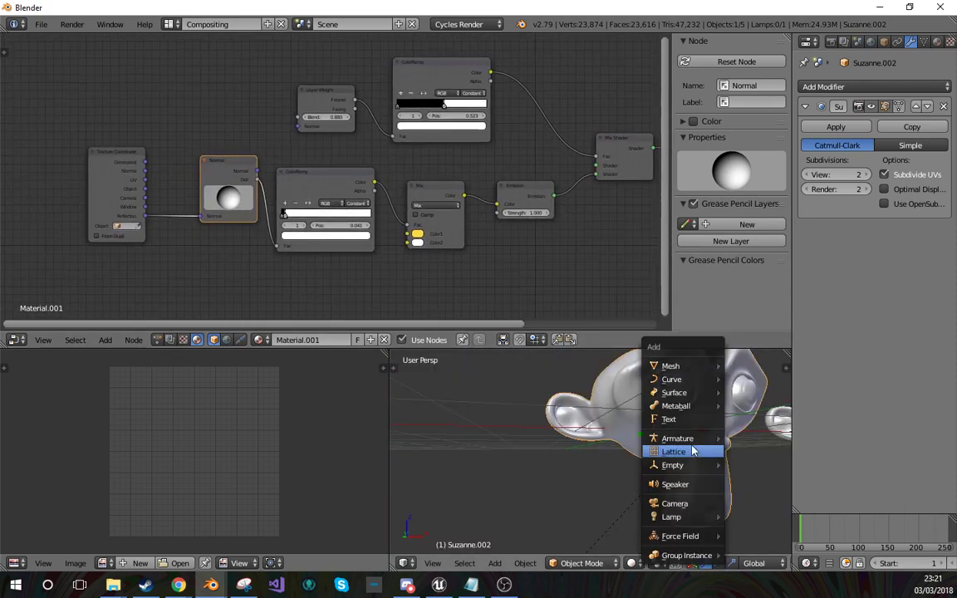
pyautogui.moveTo(721, 441); pyautogui.dragTo(659, 465, button='middle')
pyautogui.hotkey('shift', 'a')
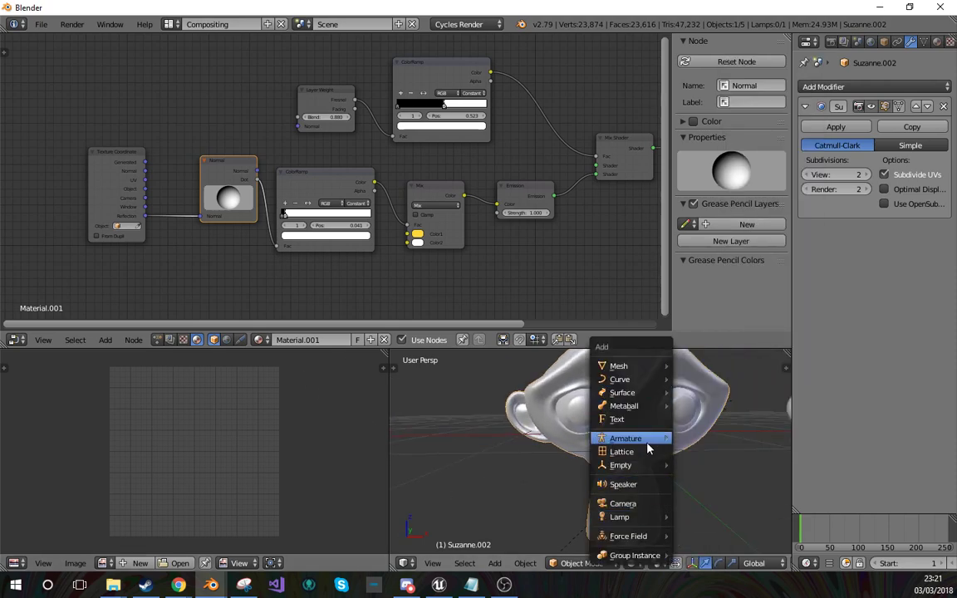
pyautogui.moveTo(647, 463)
pyautogui.click(725, 366)
pyautogui.press('z')
pyautogui.scroll(-3, 611, 462)
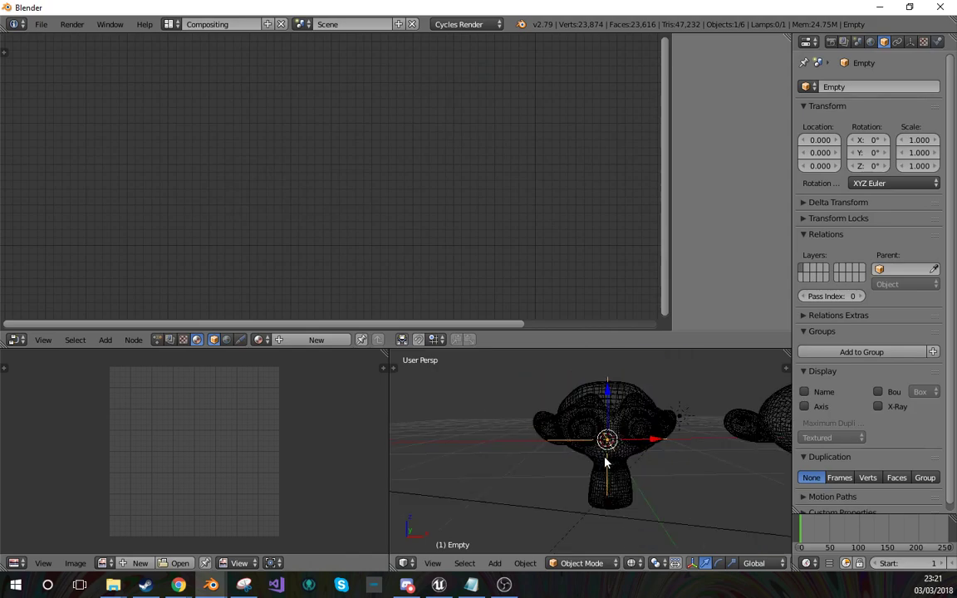
# Step: Reselect the Suzanne head and assign the Empty as the Texture Coordinate node's Object
pyautogui.moveTo(605, 460); pyautogui.dragTo(673, 474, button='middle')
pyautogui.rightClick(656, 469)
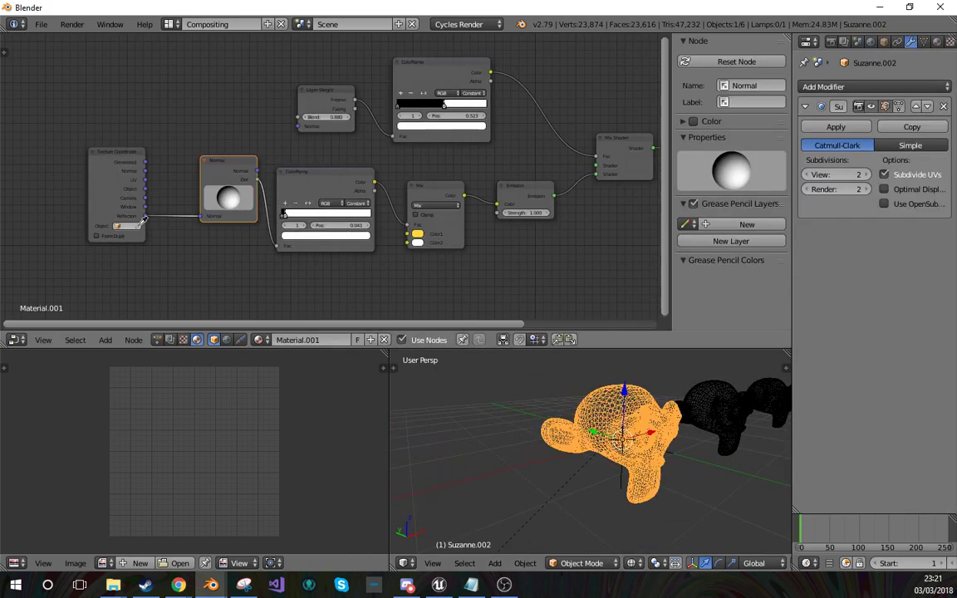
pyautogui.press('z')
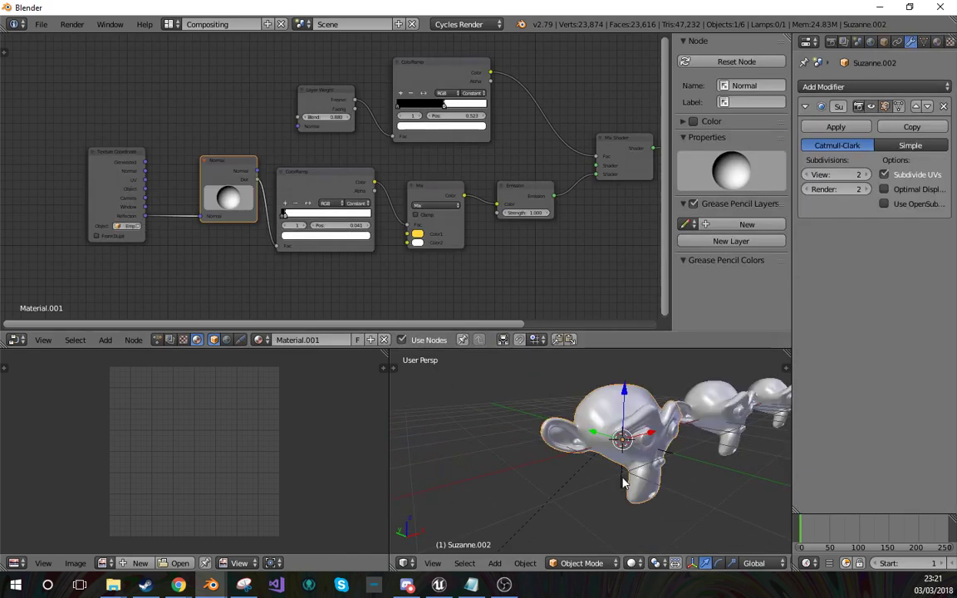
# Step: Try rotating the Empty freely in the rendered view to test whether it drives the head's shading
pyautogui.hotkey('shift', 'z')
pyautogui.hotkey('shift', 'z')
pyautogui.press('z')
pyautogui.rightClick(619, 435)
pyautogui.hotkey('shift', 'z')
pyautogui.press('g')
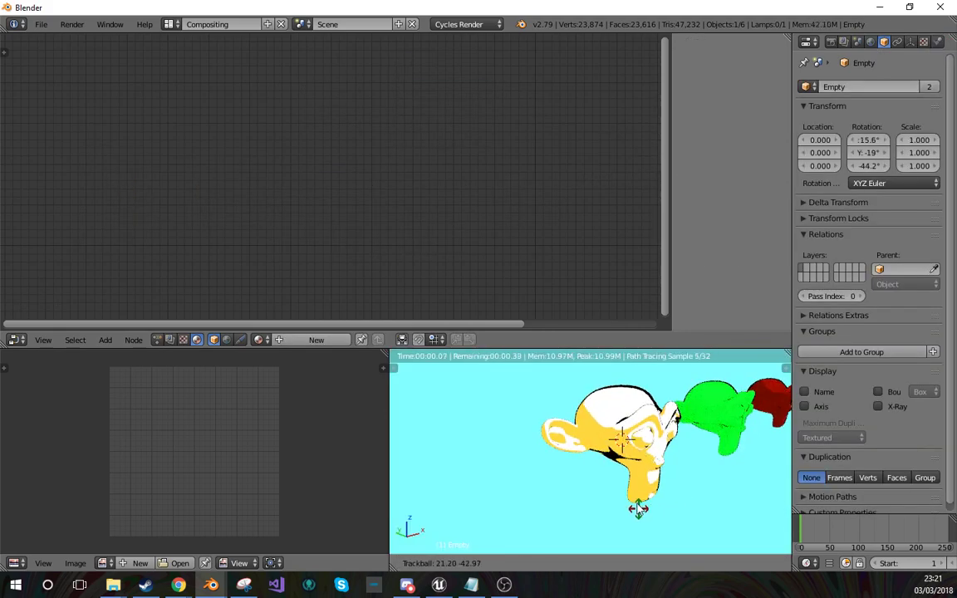
pyautogui.rightClick(644, 466)
# Step: Reselect the Suzanne head and enable From Dupli on its Texture Coordinate node
pyautogui.press('z')
pyautogui.rightClick(643, 463)
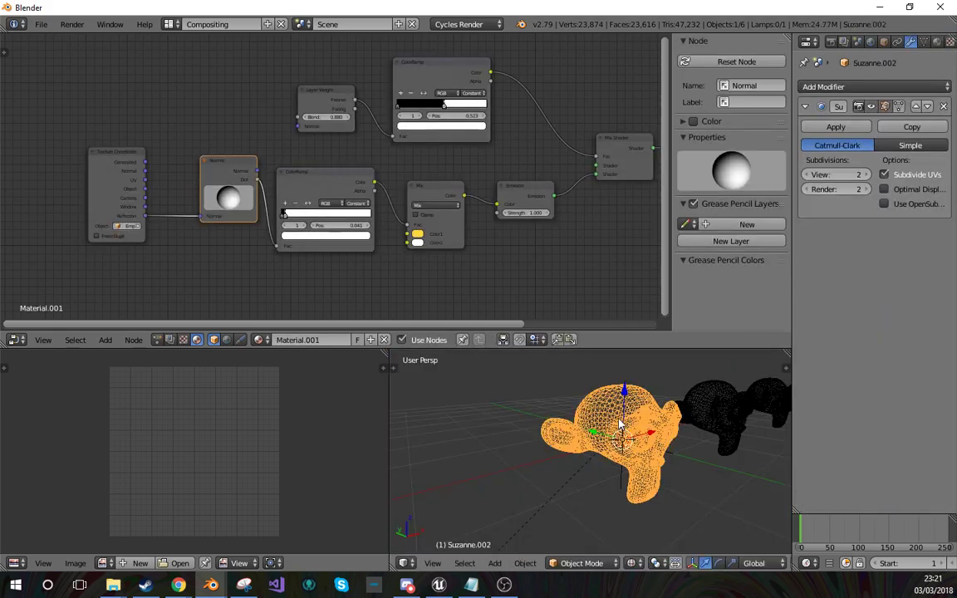
pyautogui.scroll(4, 128, 253)
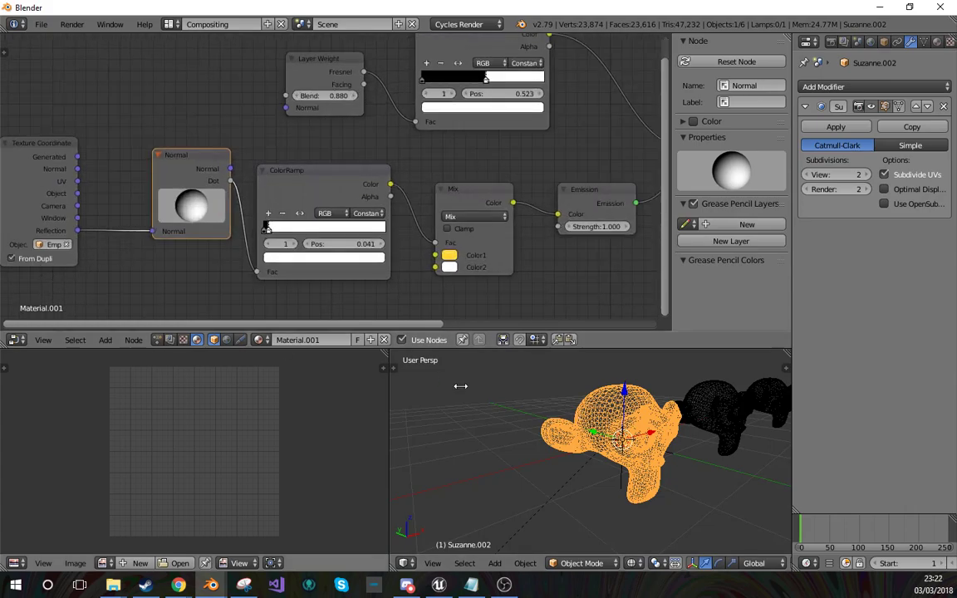
# Step: Try another free rotation of the Empty in the rendered view with From Dupli enabled
pyautogui.press('z')
pyautogui.rightClick(650, 481)
pyautogui.hotkey('shift', 'z')
pyautogui.press('r')
pyautogui.press('r')
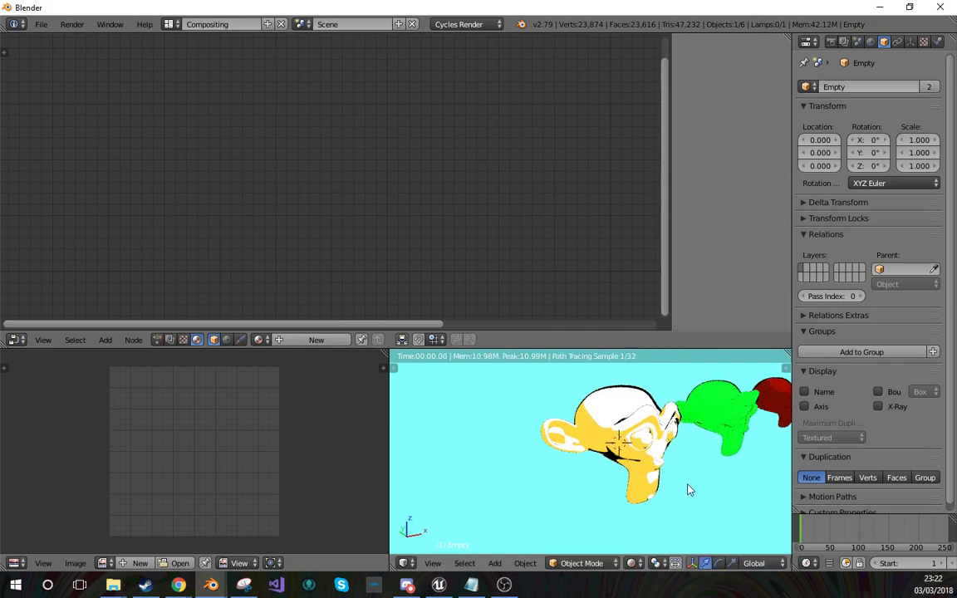
pyautogui.rightClick(648, 485)
pyautogui.rightClick(647, 485)
# Step: Clear the Empty from the head's Texture Coordinate node and turn off From Dupli
pyautogui.hotkey('shift', 'z')
pyautogui.moveTo(649, 480); pyautogui.dragTo(587, 464, button='middle')
pyautogui.press('z')
pyautogui.rightClick(586, 481)
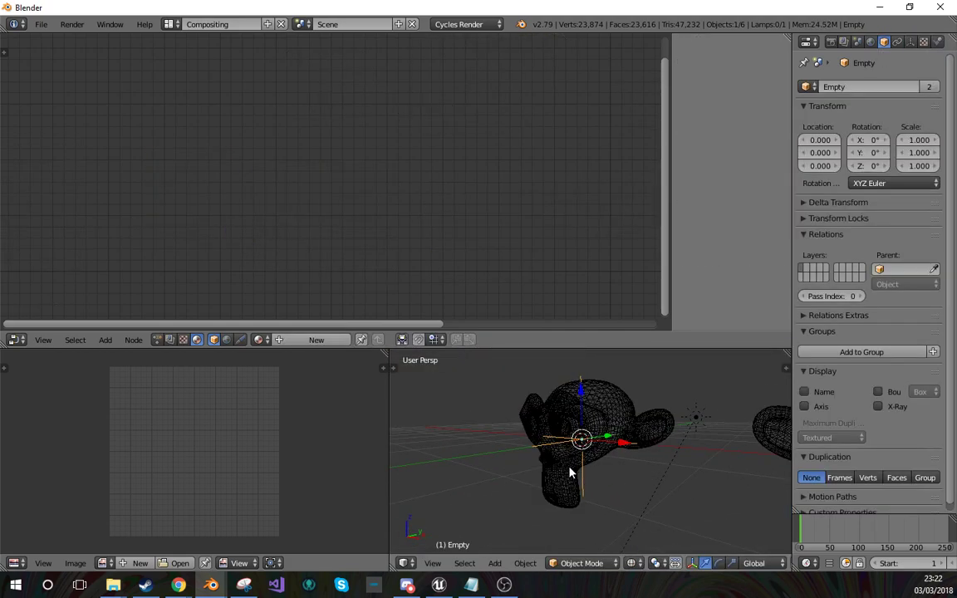
pyautogui.rightClick(516, 425)
pyautogui.moveTo(132, 261); pyautogui.dragTo(234, 263, button='middle')
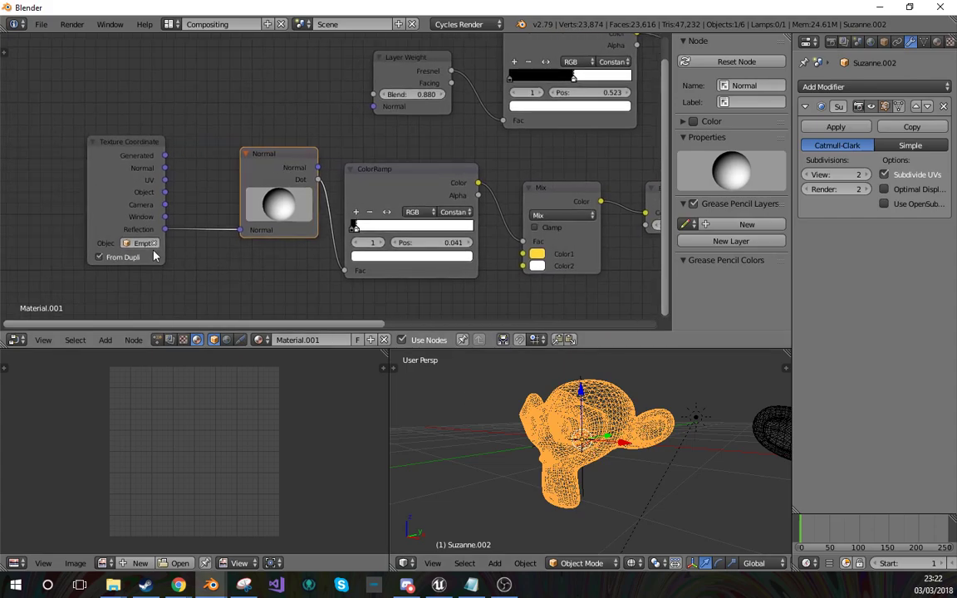
pyautogui.moveTo(299, 253); pyautogui.dragTo(276, 251, button='middle')
pyautogui.moveTo(610, 398); pyautogui.dragTo(604, 426, button='middle')
pyautogui.hotkey('shift', 'z')
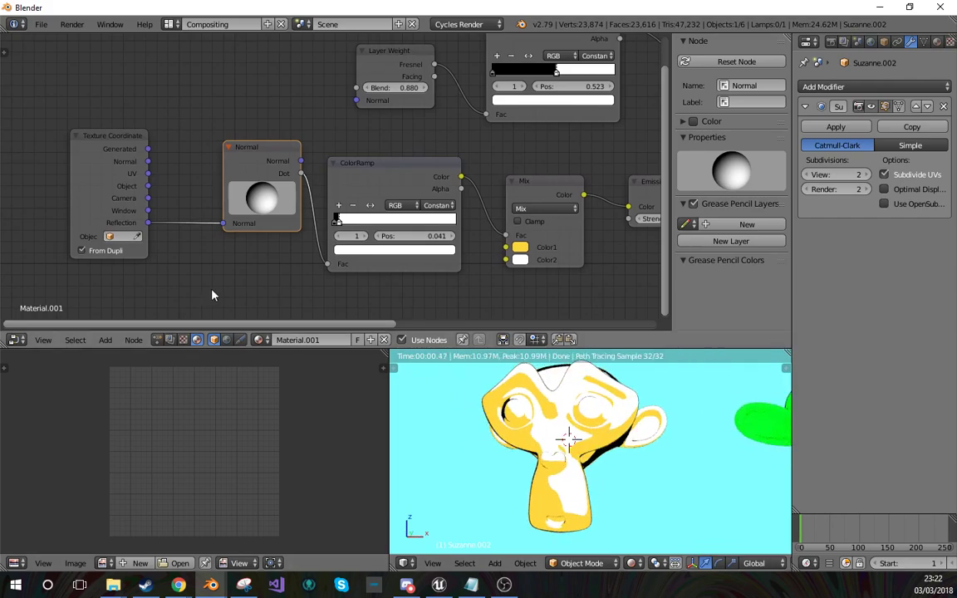
pyautogui.moveTo(107, 143); pyautogui.dragTo(181, 131, button='middle')
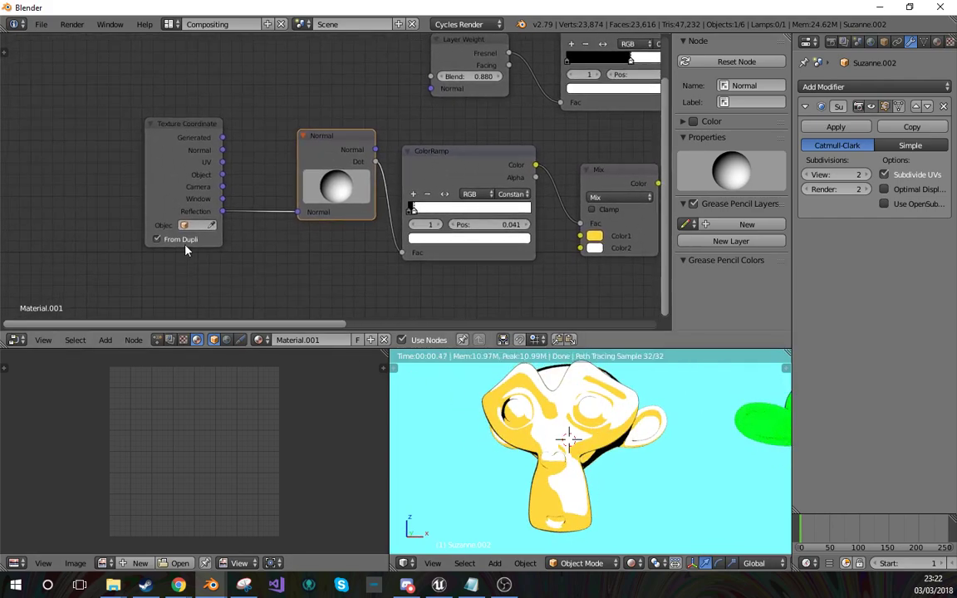
pyautogui.moveTo(249, 253); pyautogui.dragTo(277, 256, button='middle')
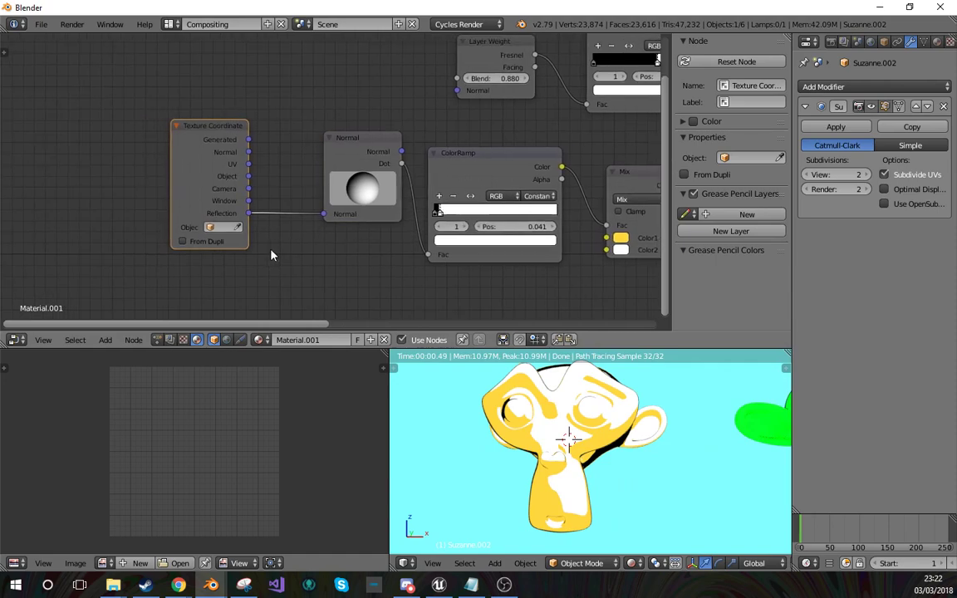
# Step: Move the Texture Coordinate node away from the Normal node and insert a Vector Math node set to Add on their link
pyautogui.moveTo(213, 151); pyautogui.dragTo(152, 145)
pyautogui.hotkey('shift', 'a')
pyautogui.click(274, 252)
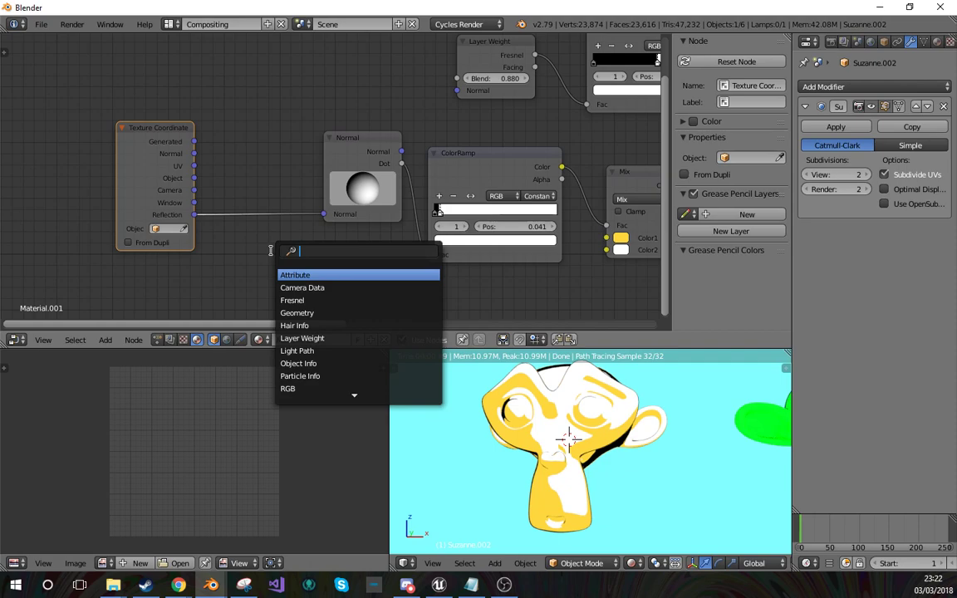
pyautogui.write('v')
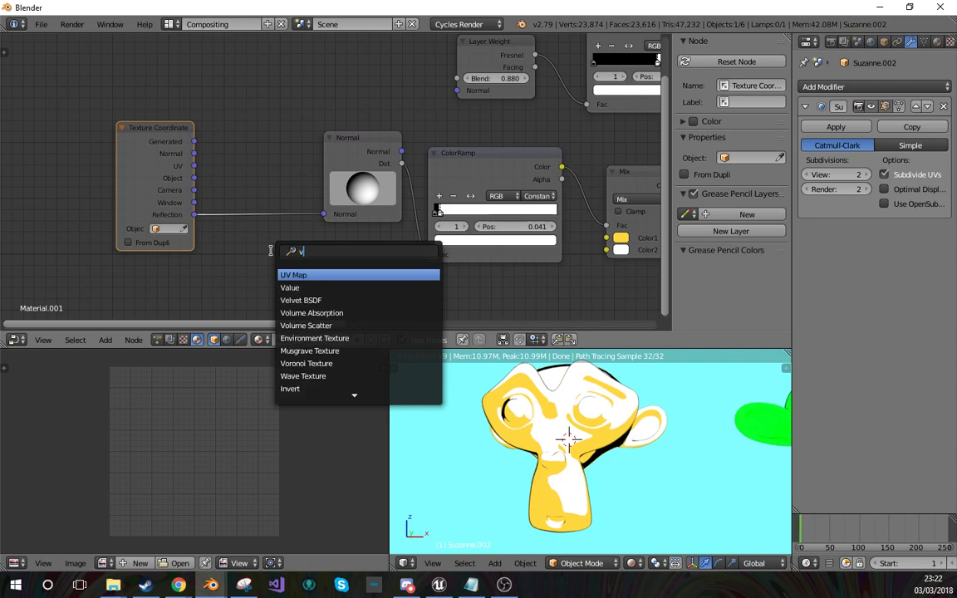
pyautogui.write('e')
pyautogui.press('Down')
pyautogui.press('Down')
pyautogui.press('Return')
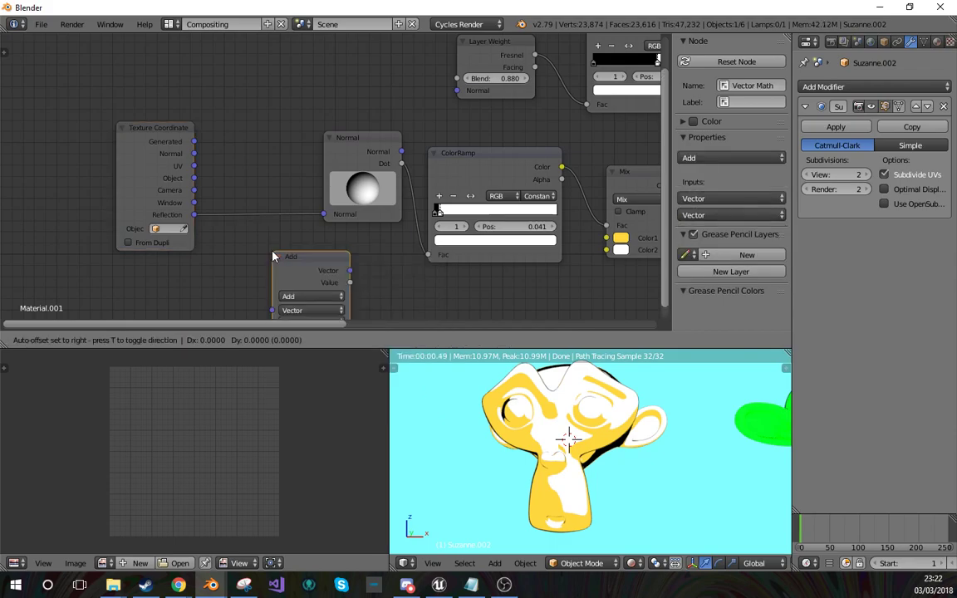
pyautogui.click(223, 188)
pyautogui.moveTo(632, 465); pyautogui.dragTo(685, 479, button='middle')
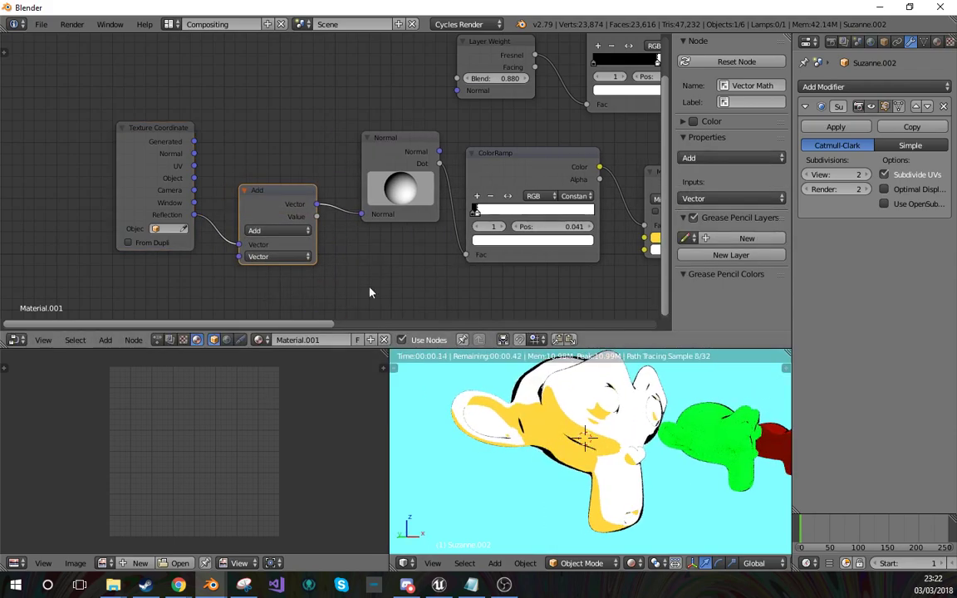
pyautogui.click(265, 231)
pyautogui.click(270, 257)
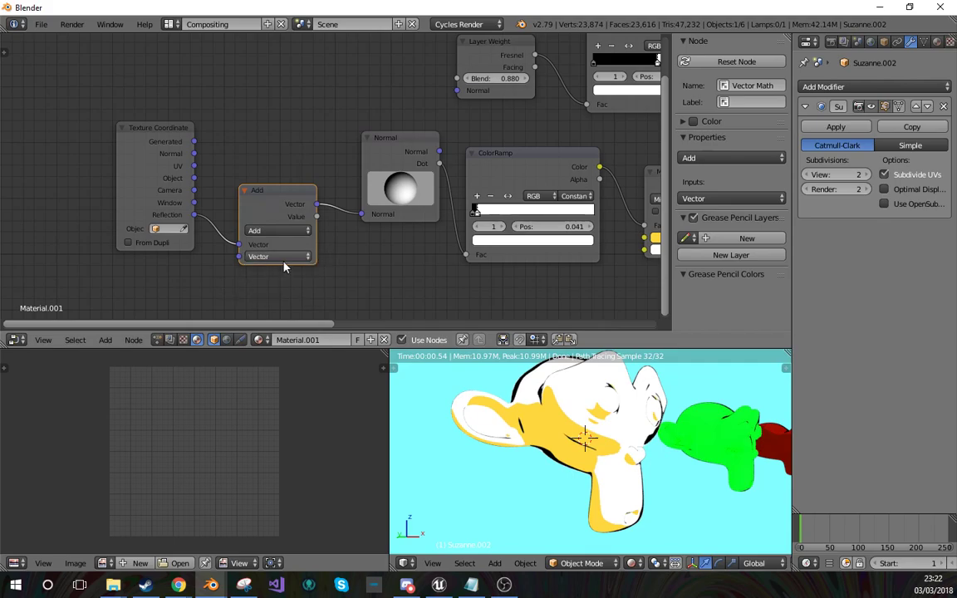
pyautogui.moveTo(281, 270)
pyautogui.mouseDown()
pyautogui.moveTo(309, 270)
pyautogui.moveTo(285, 270)
pyautogui.mouseUp()
pyautogui.moveTo(609, 461); pyautogui.dragTo(506, 470, button='middle')
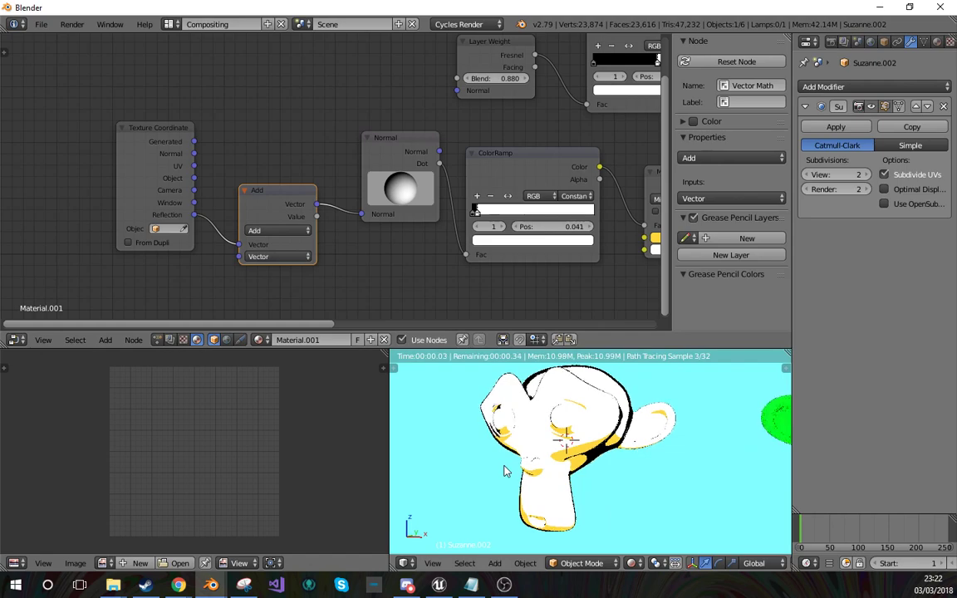
# Step: Group all of the material's nodes except the Material Output into a single node group
pyautogui.press('z')
pyautogui.press('z')
pyautogui.moveTo(381, 275); pyautogui.dragTo(133, 247, button='middle')
pyautogui.scroll(-4, 343, 280)
pyautogui.moveTo(543, 239); pyautogui.dragTo(526, 264, button='middle')
pyautogui.scroll(-1, 398, 278)
pyautogui.click(504, 172)
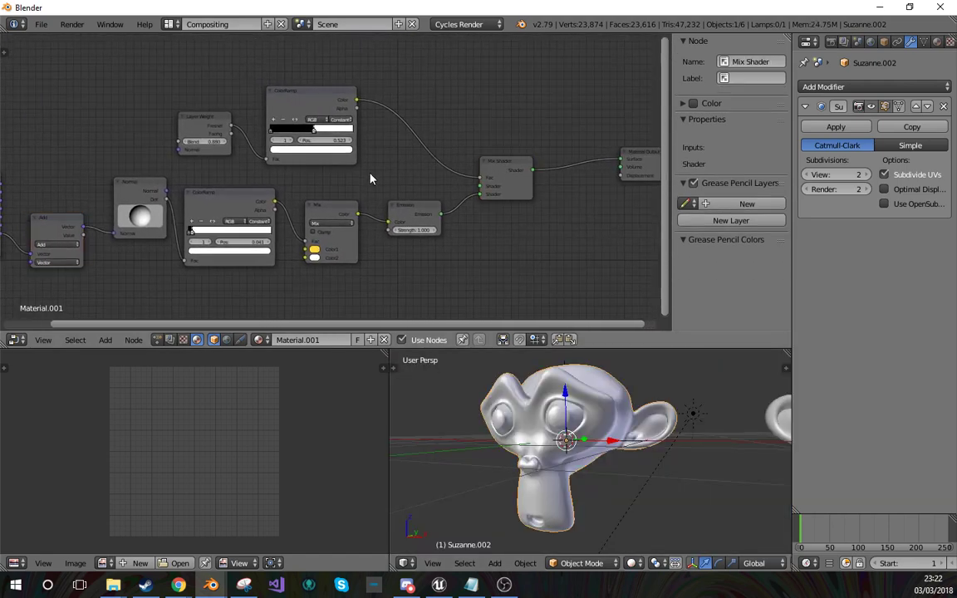
pyautogui.moveTo(374, 177); pyautogui.dragTo(176, 200, button='middle')
pyautogui.click(449, 178)
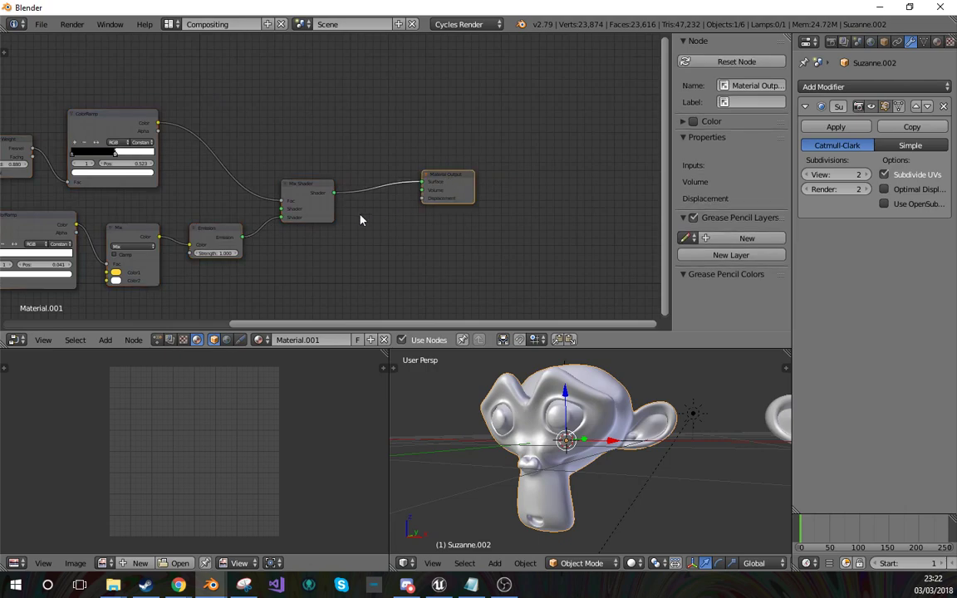
pyautogui.click(439, 201)
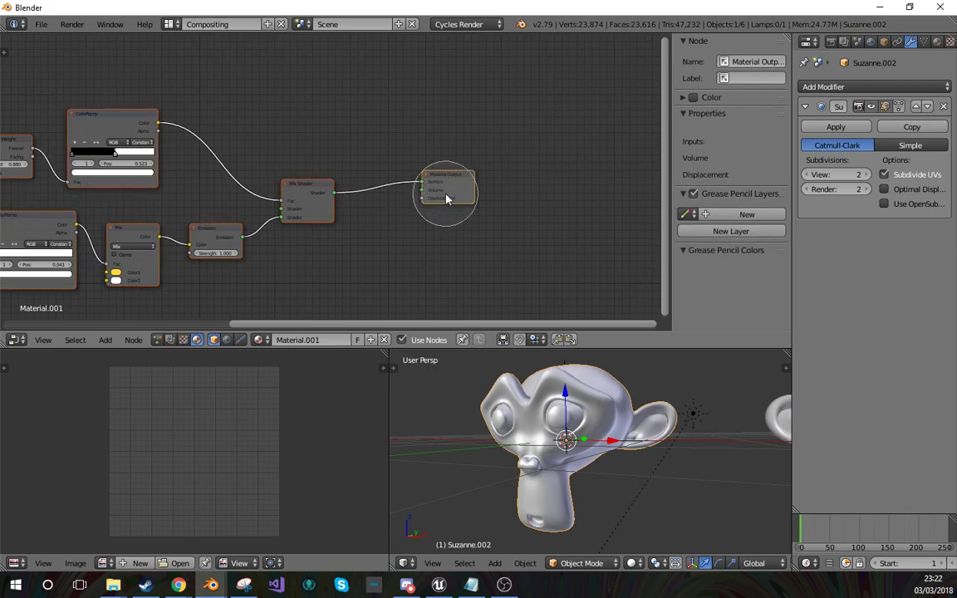
pyautogui.hotkey('ctrl', 'g')
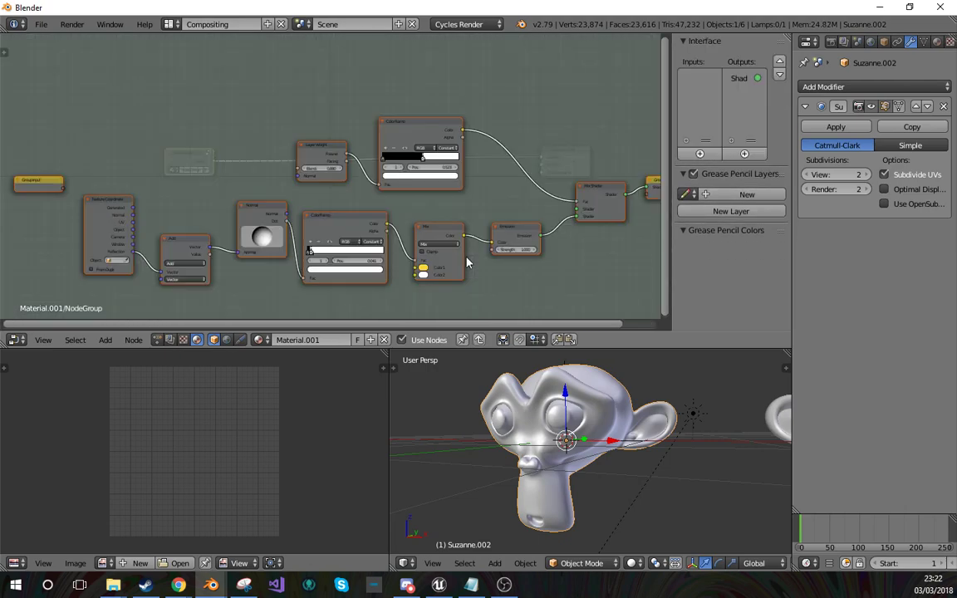
# Step: Leave the node group and move its node closer to the Material Output
pyautogui.press('Tab')
pyautogui.moveTo(185, 162); pyautogui.dragTo(430, 169)
pyautogui.scroll(4, 477, 174)
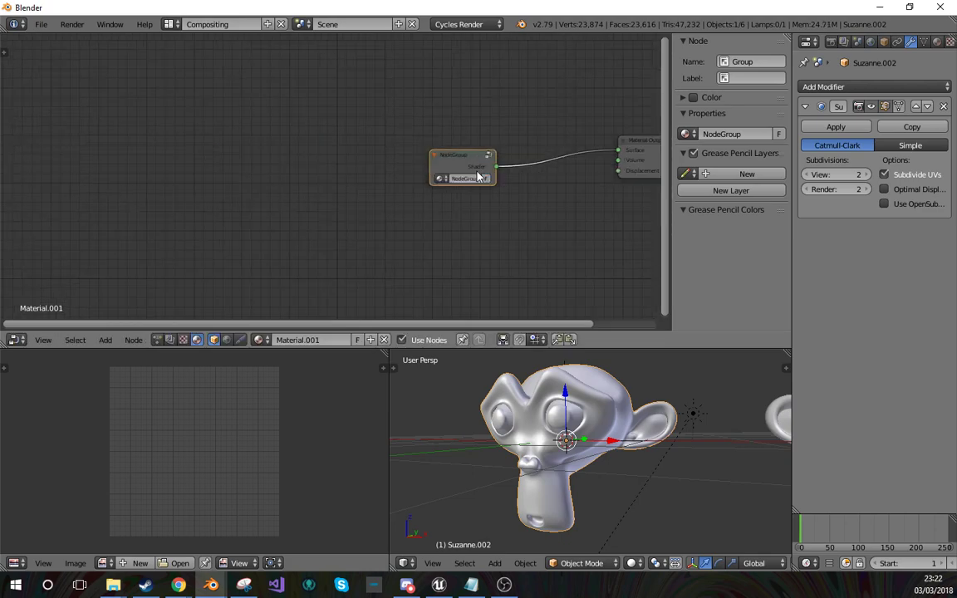
# Step: Expose the inner Mix node's Color1 and Color2 as inputs of the node group
pyautogui.press('Tab')
pyautogui.moveTo(263, 248); pyautogui.dragTo(436, 191, button='middle')
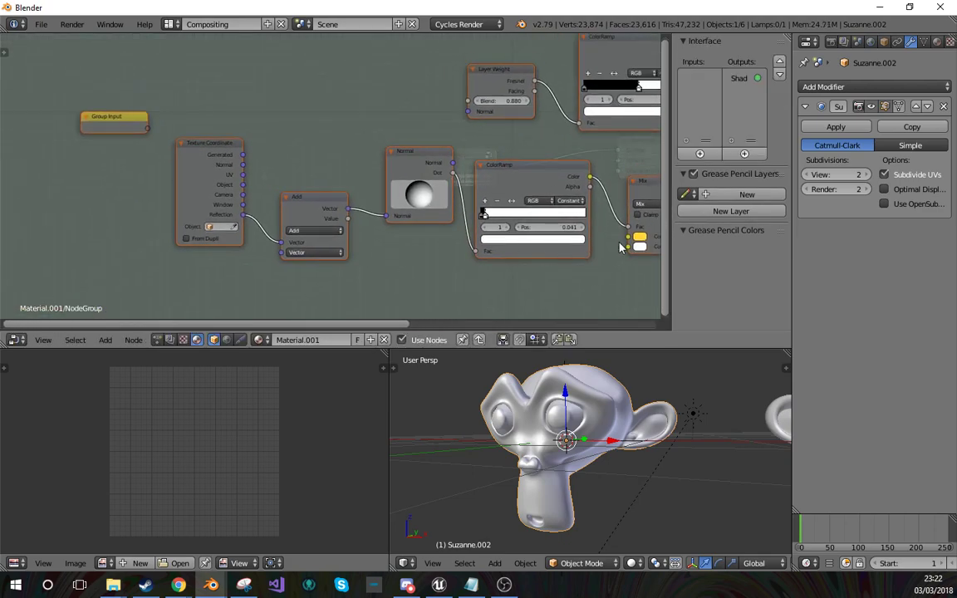
pyautogui.moveTo(629, 237); pyautogui.dragTo(148, 129)
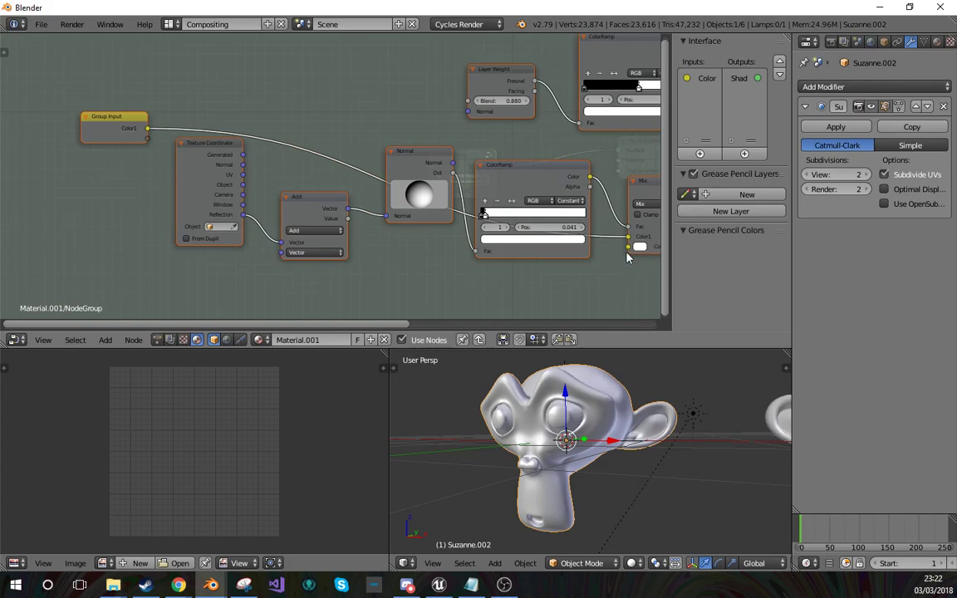
pyautogui.moveTo(629, 247); pyautogui.dragTo(149, 138)
pyautogui.press('Tab')
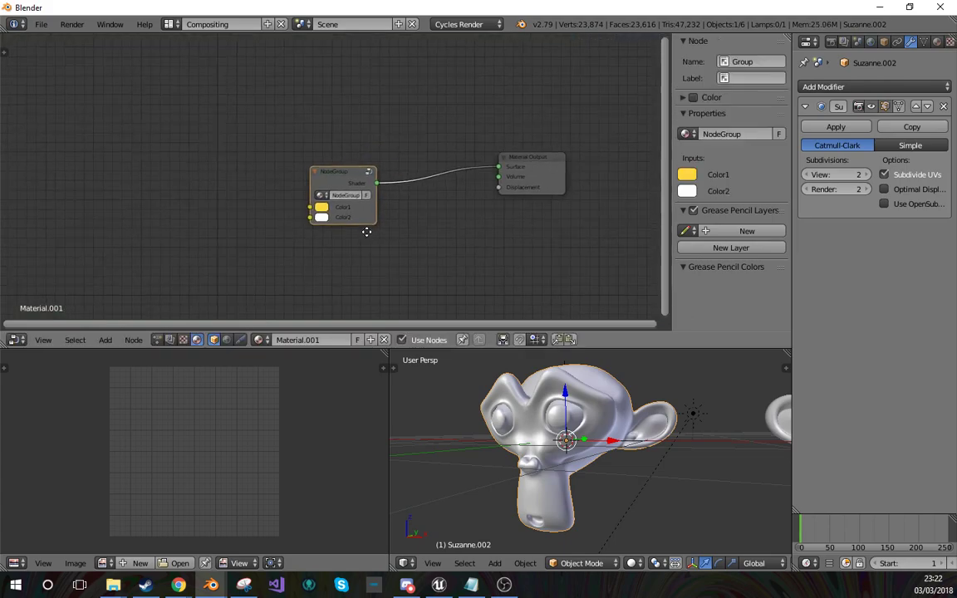
# Step: Set the node group's Color1 to pinkish red and Color2 to bright green, checking both colours in the rendered view
pyautogui.moveTo(367, 231); pyautogui.dragTo(249, 227, button='middle')
pyautogui.hotkey('shift', 'z')
pyautogui.click(211, 223)
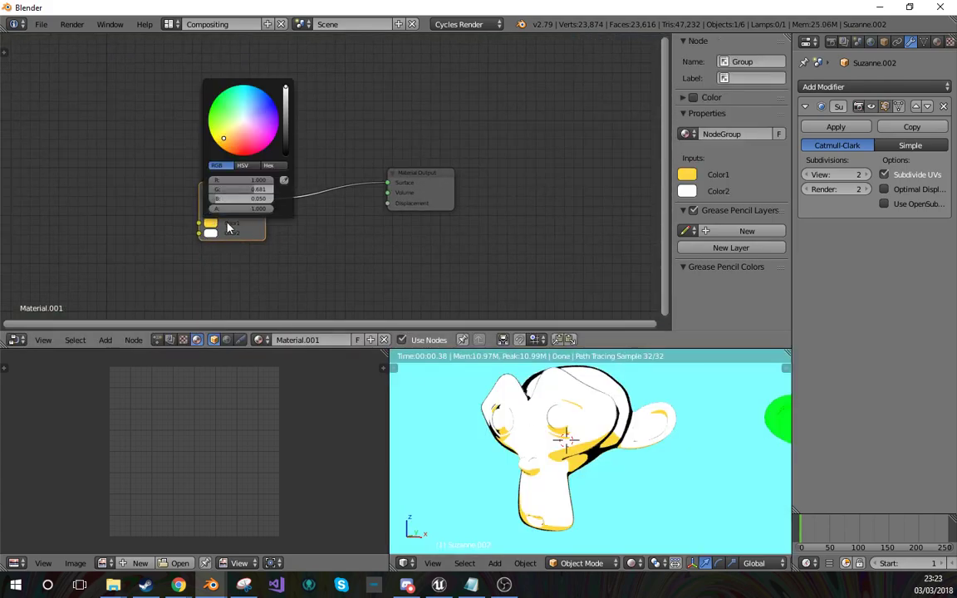
pyautogui.click(253, 140)
pyautogui.click(210, 233)
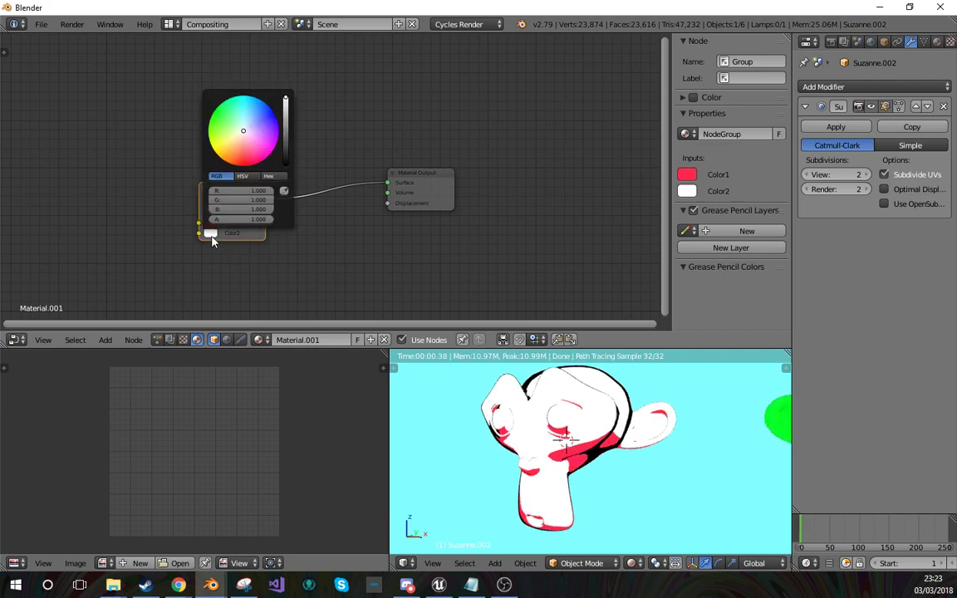
pyautogui.click(212, 111)
pyautogui.moveTo(519, 412)
pyautogui.mouseDown(button='middle')
pyautogui.moveTo(624, 418)
pyautogui.moveTo(596, 433)
pyautogui.mouseUp(button='middle')
pyautogui.hotkey('shift', 'z')
# Step: Select all three Suzanne heads and move them along the X axis, away from the 3D cursor
pyautogui.scroll(-3, 626, 435)
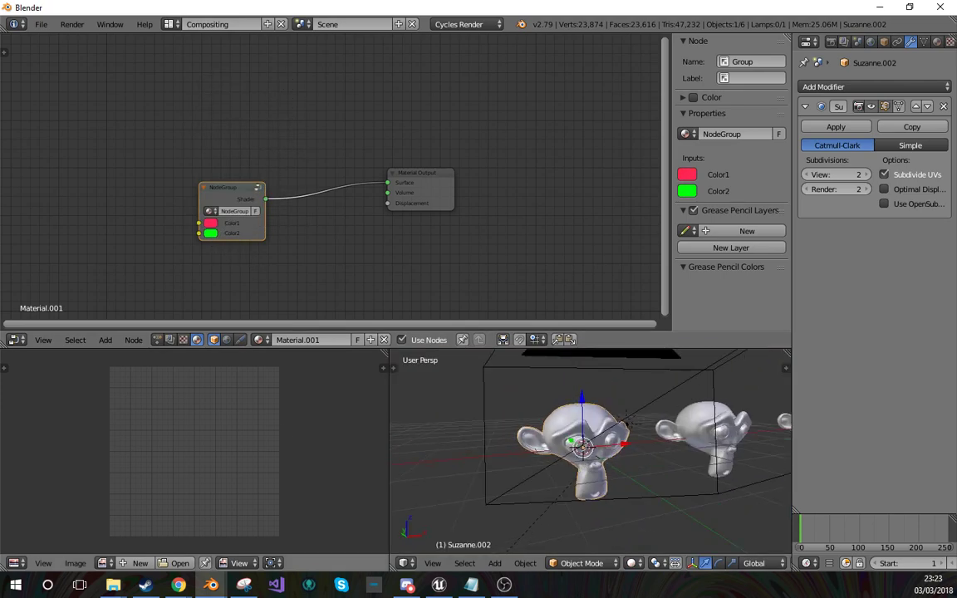
pyautogui.press('Tab')
pyautogui.press('Tab')
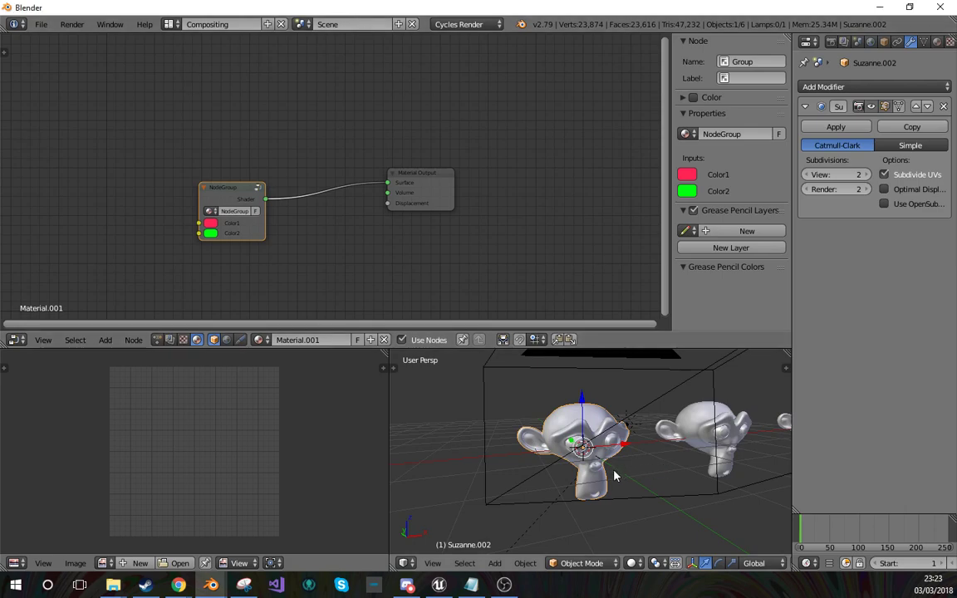
pyautogui.moveTo(613, 474)
pyautogui.mouseDown(button='middle')
pyautogui.moveTo(599, 469)
pyautogui.moveTo(613, 482)
pyautogui.moveTo(565, 488)
pyautogui.mouseUp(button='middle')
pyautogui.press('z')
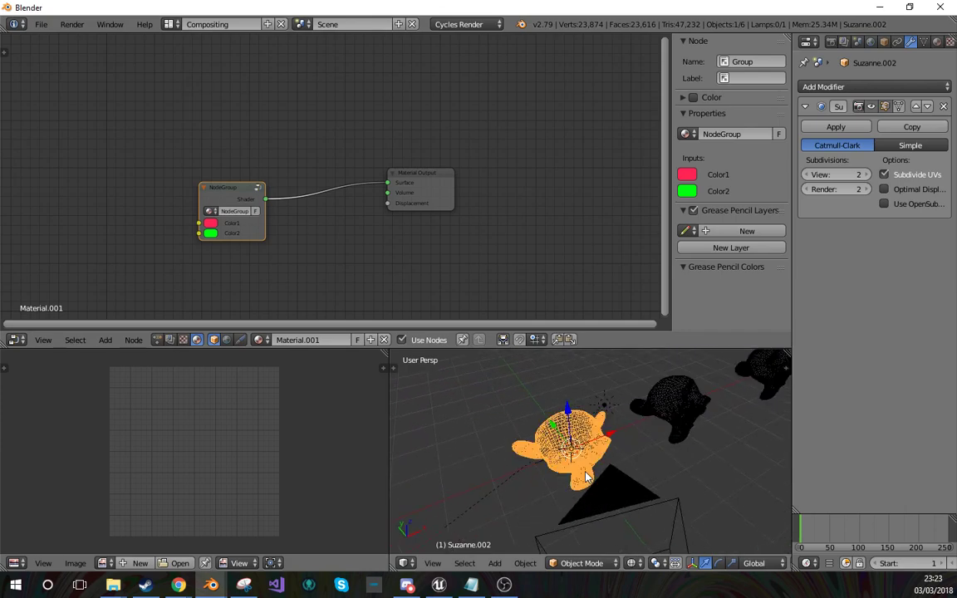
pyautogui.rightClick(586, 476)
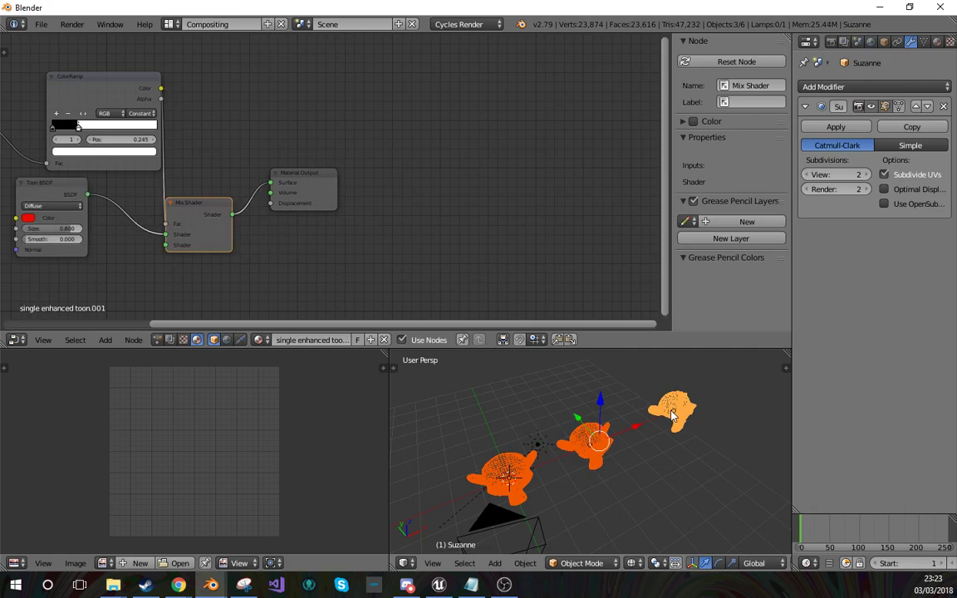
pyautogui.press('g')
pyautogui.press('x')
pyautogui.click(681, 467)
# Step: Add a new monkey mesh at the 3D cursor and give it a Subdivision Surface modifier at level 2
pyautogui.keyDown('shift'); pyautogui.moveTo(549, 495); pyautogui.dragTo(530, 464, button='middle'); pyautogui.keyUp('shift')
pyautogui.scroll(1, 543, 489)
pyautogui.hotkey('shift', 'a')
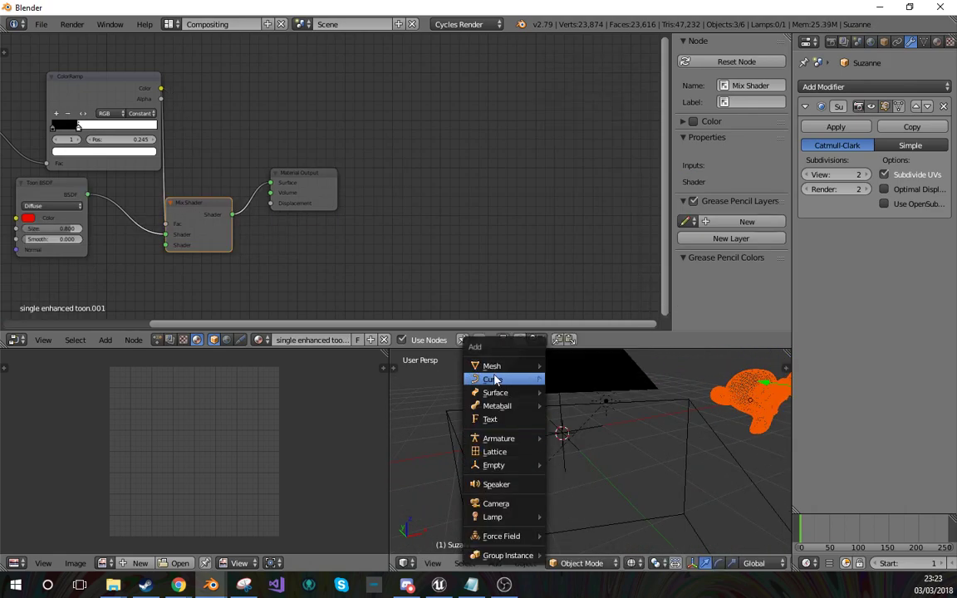
pyautogui.moveTo(492, 366)
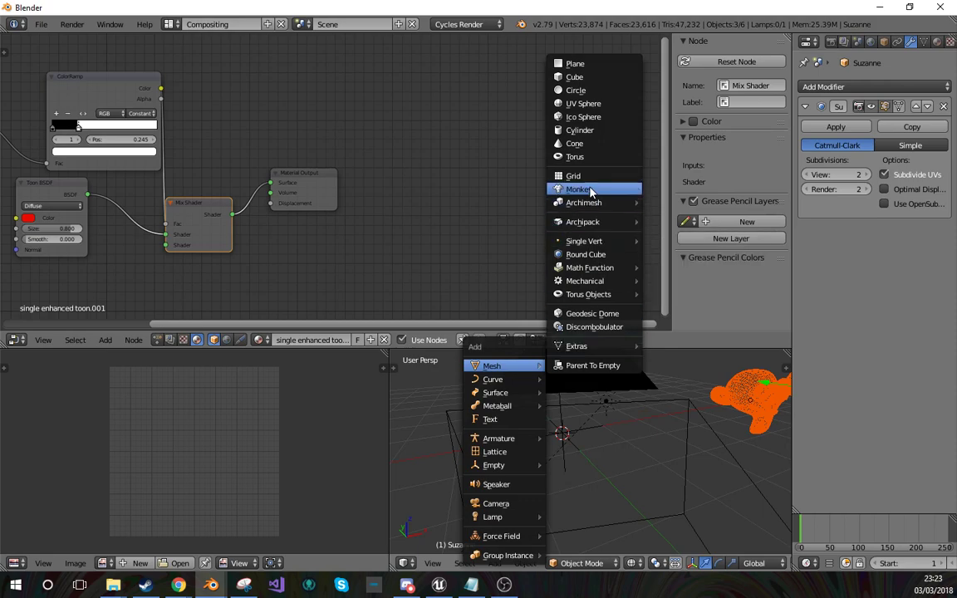
pyautogui.click(525, 183)
pyautogui.click(888, 87)
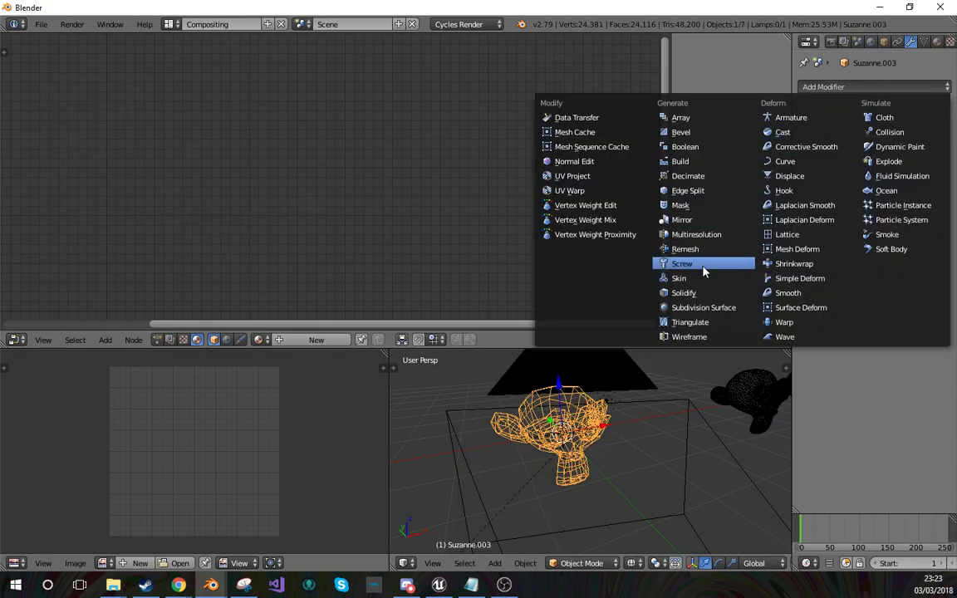
pyautogui.click(705, 308)
pyautogui.hotkey('ctrl', '2')
# Step: Apply smooth shading to the new monkey head and display it in solid view
pyautogui.press('t')
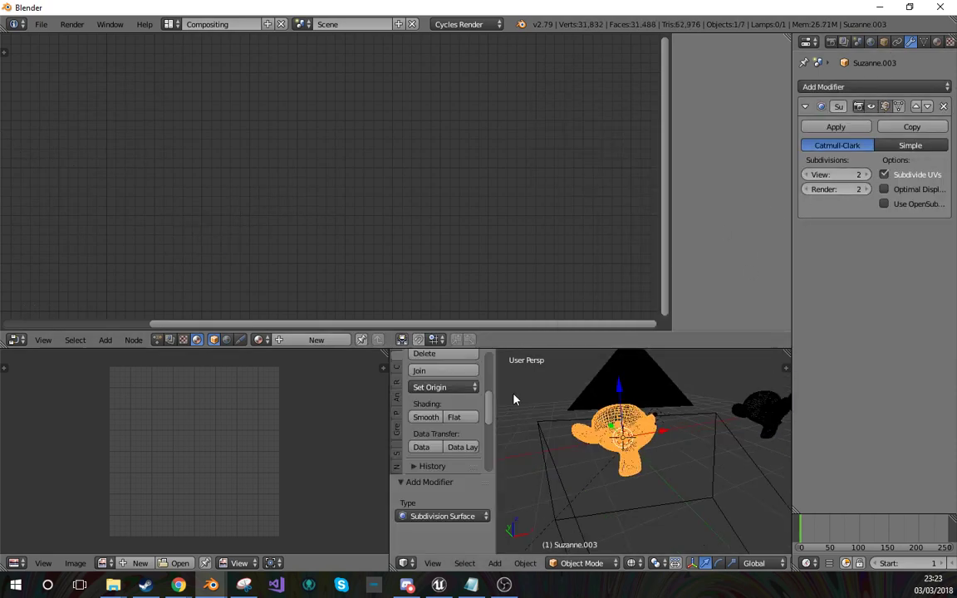
pyautogui.click(431, 422)
pyautogui.press('t')
pyautogui.press('z')
pyautogui.scroll(4, 530, 437)
pyautogui.moveTo(532, 437)
pyautogui.mouseDown(button='middle')
pyautogui.moveTo(562, 421)
pyautogui.moveTo(585, 431)
pyautogui.mouseUp(button='middle')
# Step: Create a new material for the new monkey head and delete its Diffuse BSDF node
pyautogui.click(938, 42)
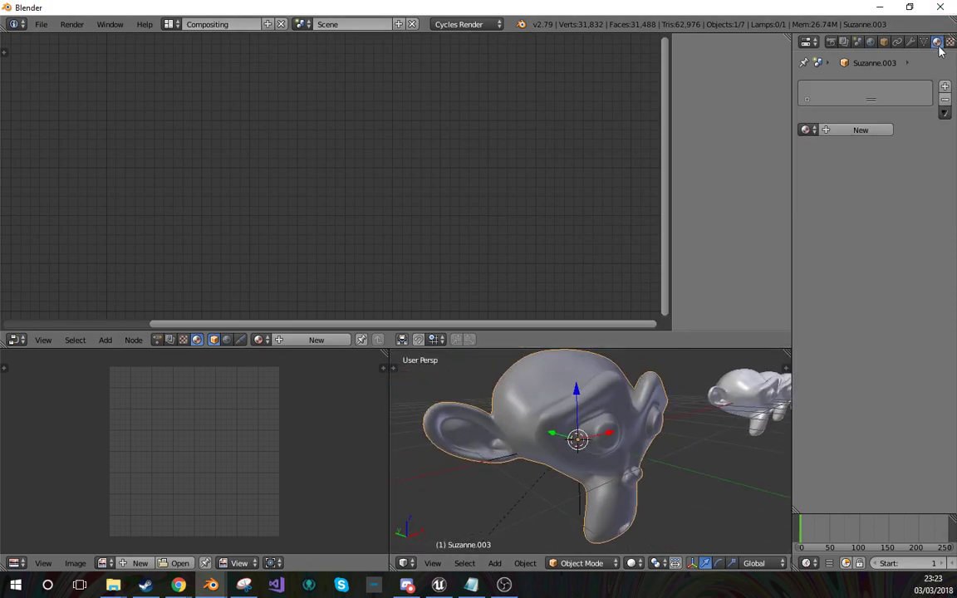
pyautogui.click(864, 130)
pyautogui.click(147, 200)
pyautogui.moveTo(210, 245); pyautogui.dragTo(379, 249, button='middle')
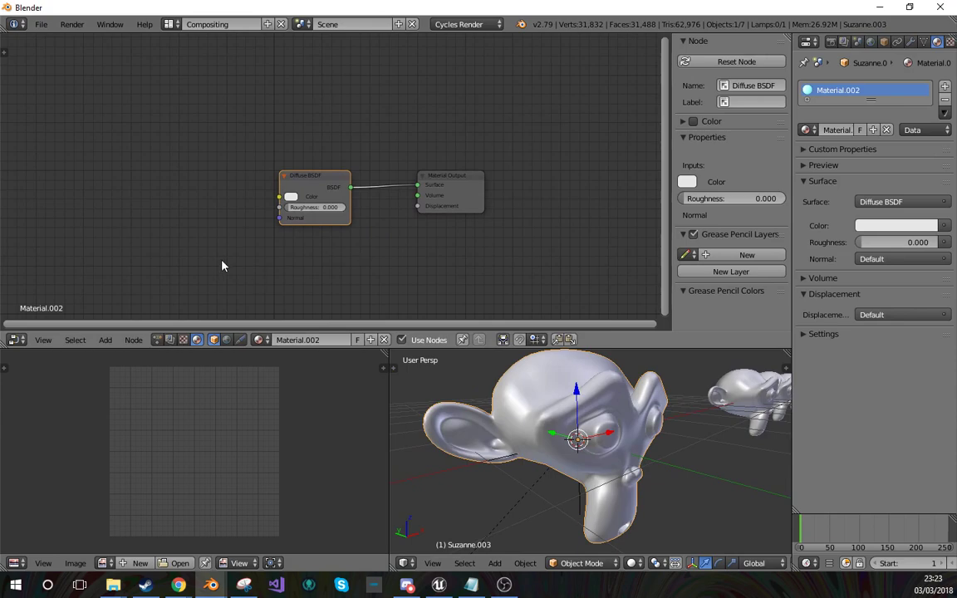
pyautogui.moveTo(262, 258); pyautogui.dragTo(300, 255, button='middle')
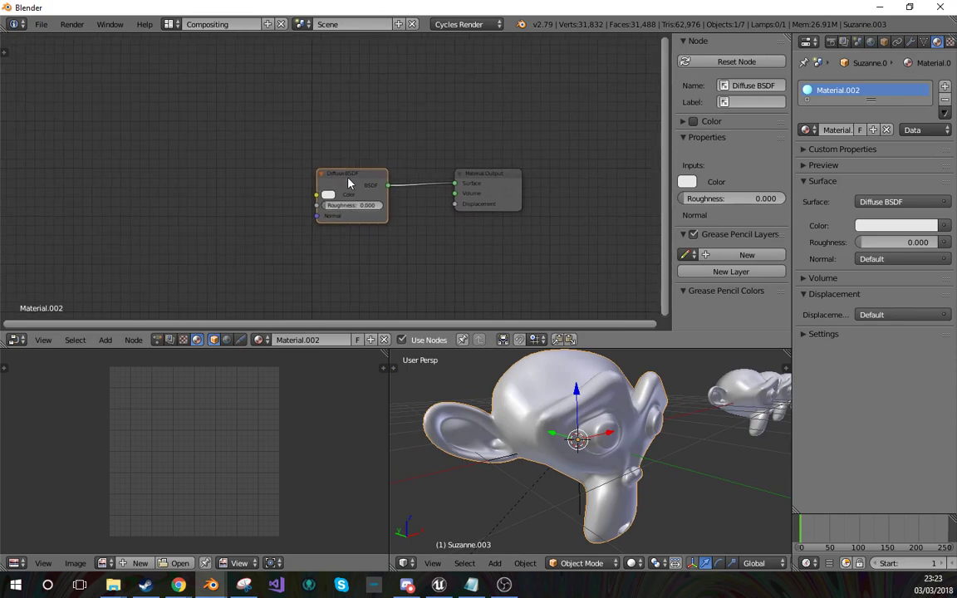
pyautogui.press('x')
# Step: Add a Texture Coordinate node to the new material and assign the Empty as its object
pyautogui.hotkey('shift', 'a')
pyautogui.click(347, 177)
pyautogui.write('tex')
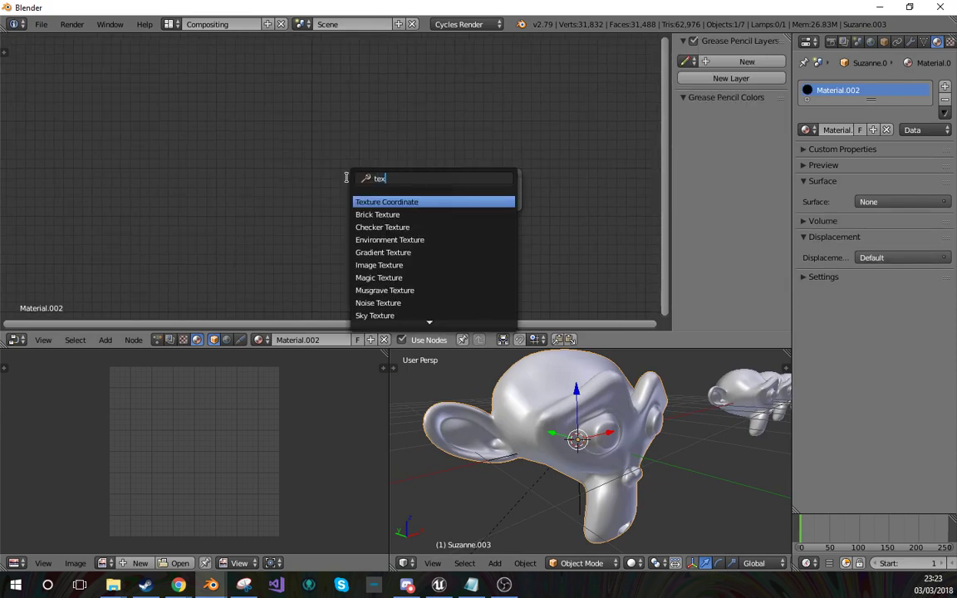
pyautogui.press('Return')
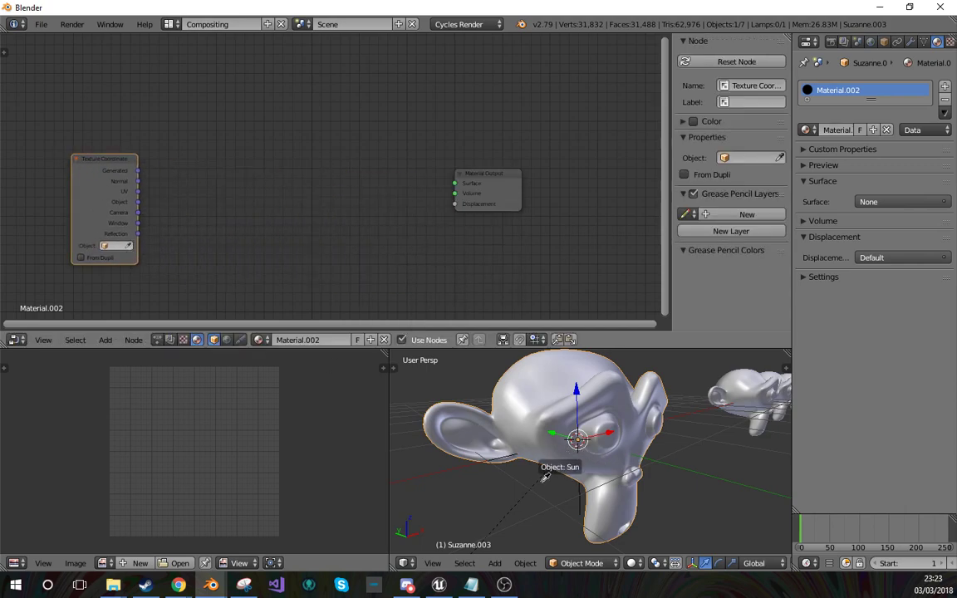
pyautogui.click(495, 450)
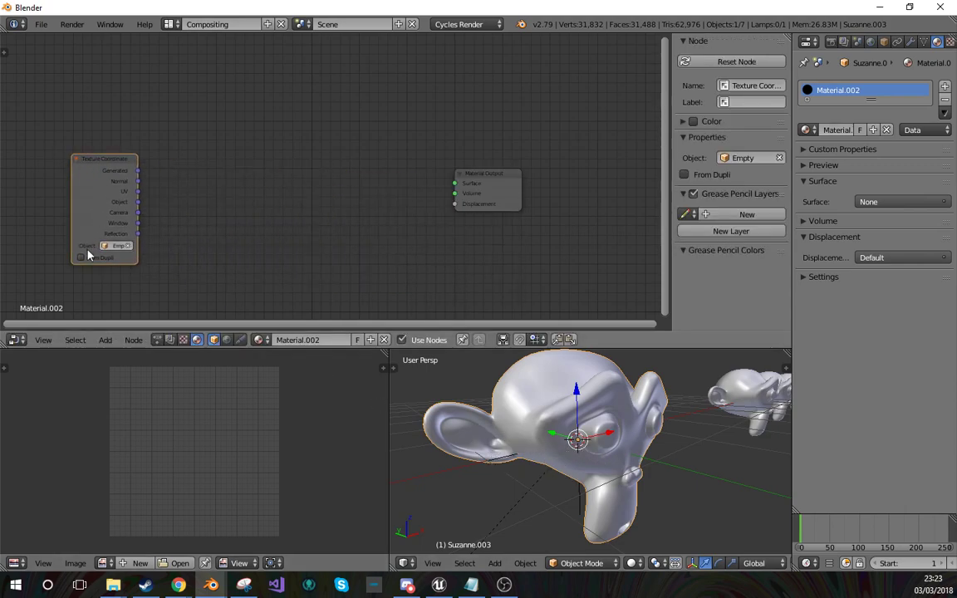
# Step: Add a ColorRamp node and connect the Texture Coordinate's Object output to its Fac input
pyautogui.moveTo(233, 235); pyautogui.dragTo(198, 243, button='middle')
pyautogui.hotkey('shift', 'a')
pyautogui.click(201, 244)
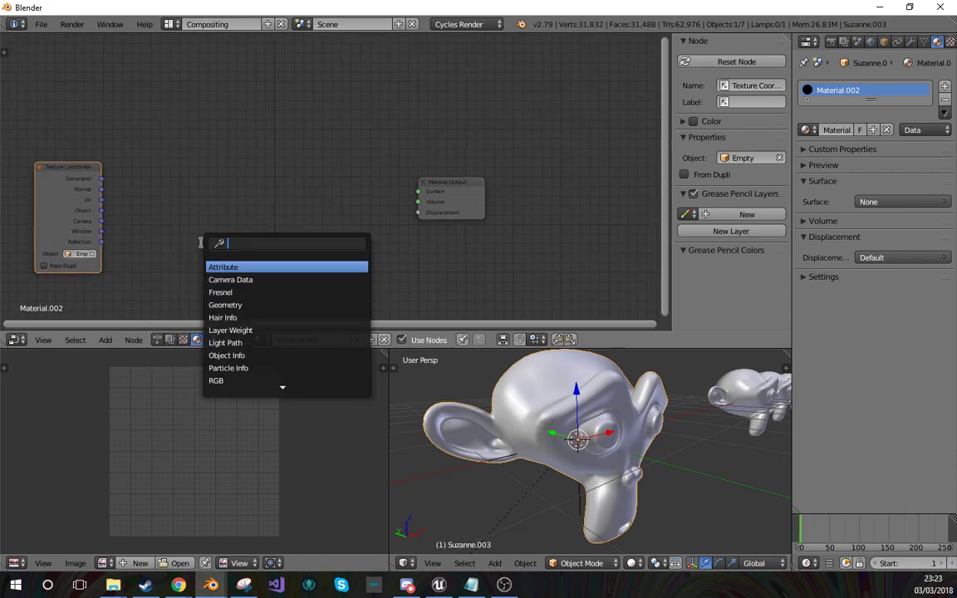
pyautogui.write('col')
pyautogui.press('Return')
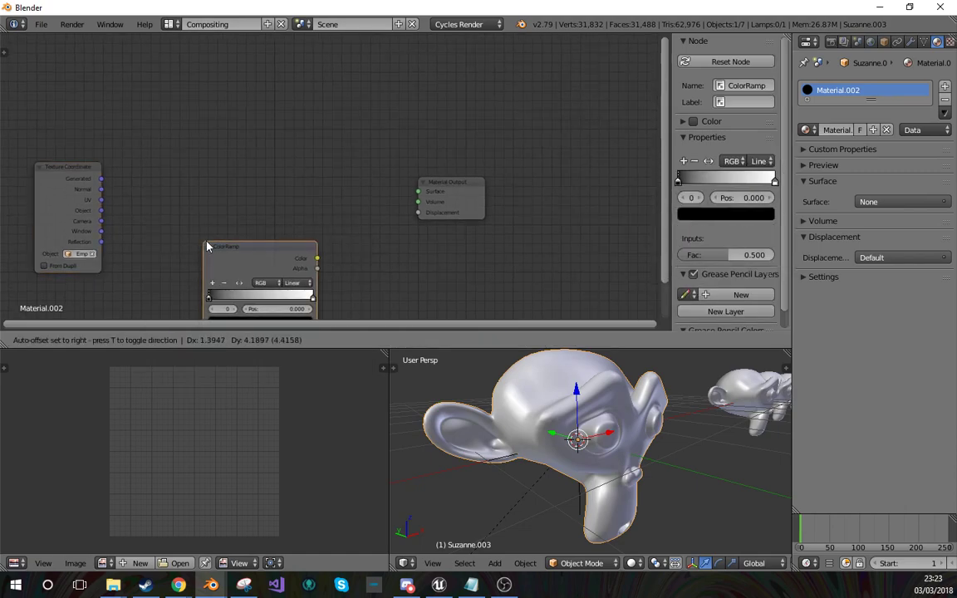
pyautogui.click(151, 117)
pyautogui.moveTo(100, 210); pyautogui.dragTo(153, 206)
pyautogui.moveTo(228, 240); pyautogui.dragTo(244, 220, button='middle')
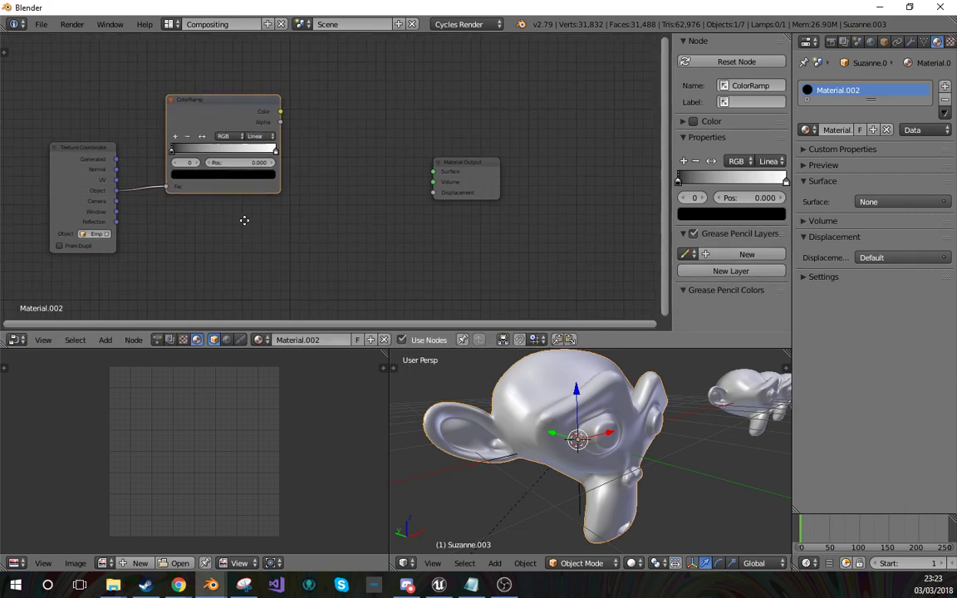
# Step: Preview the ColorRamp output on the new head through a Viewer node in the rendered view, ending in wireframe
pyautogui.moveTo(314, 228); pyautogui.dragTo(223, 258, button='middle')
pyautogui.keyDown('ctrl'); pyautogui.keyDown('shift'); pyautogui.click(184, 180); pyautogui.keyUp('shift'); pyautogui.keyUp('ctrl')
pyautogui.hotkey('shift', 'z')
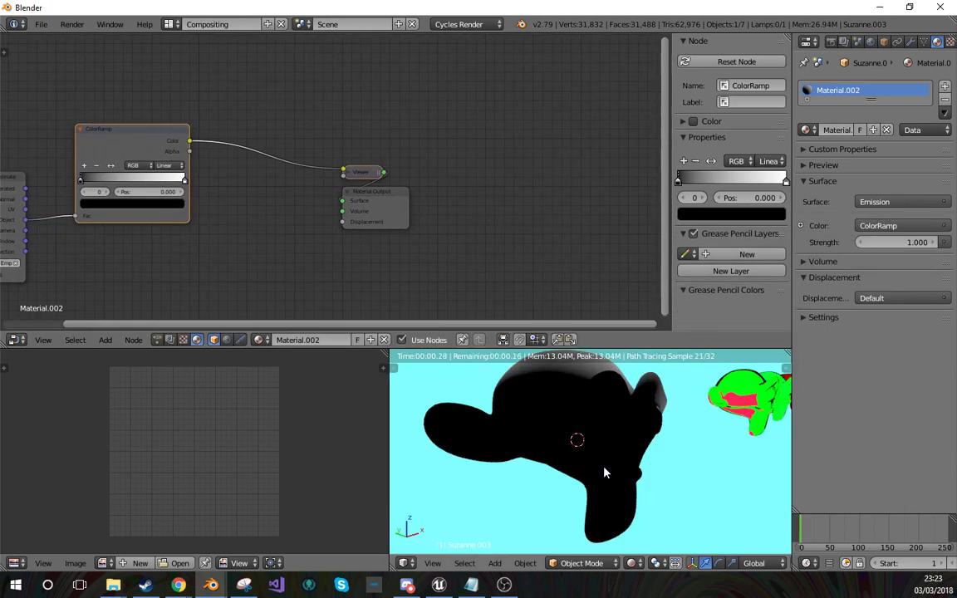
pyautogui.press('z')
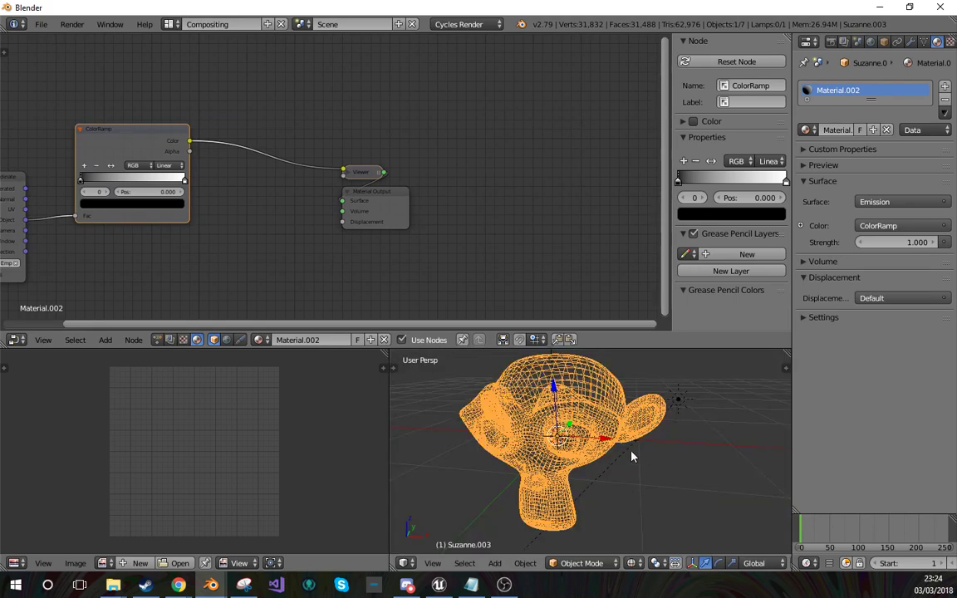
# Step: Select the Empty and rotate it freely in the rendered view to test the gradient on the new head
pyautogui.rightClick(625, 455)
pyautogui.rightClick(614, 446)
pyautogui.rightClick(628, 450)
pyautogui.hotkey('shift', 'z')
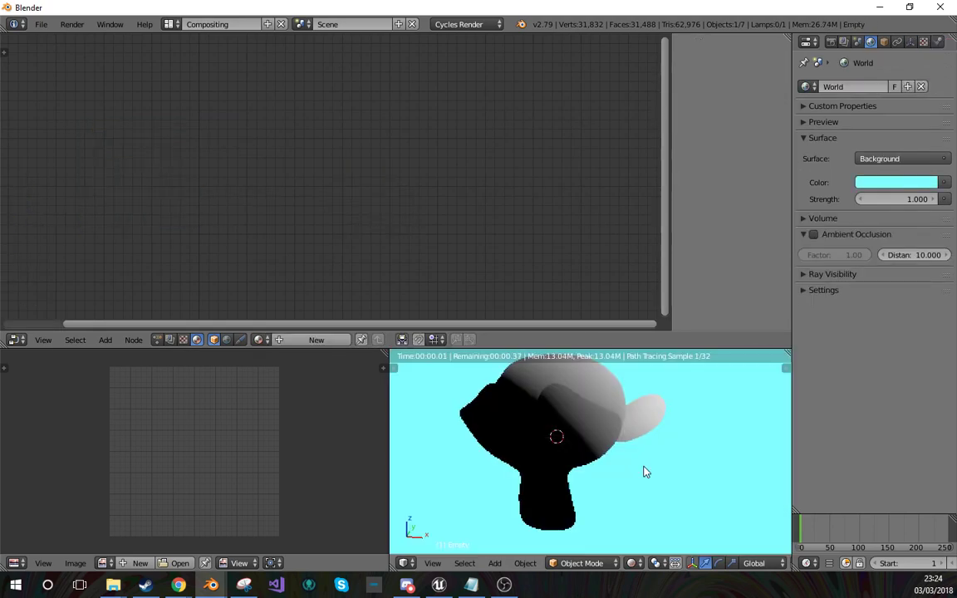
pyautogui.press('r')
pyautogui.press('r')
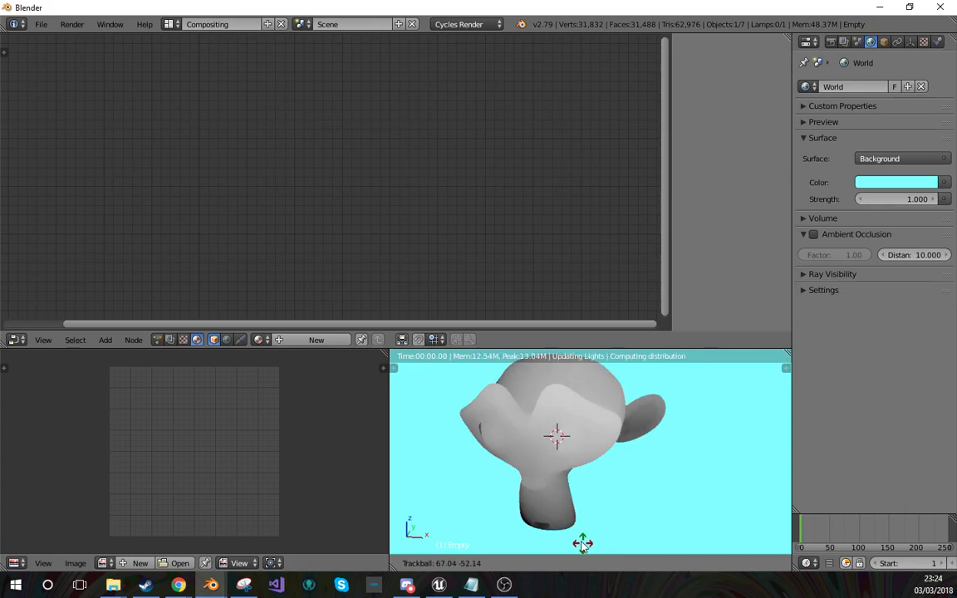
pyautogui.click(571, 481)
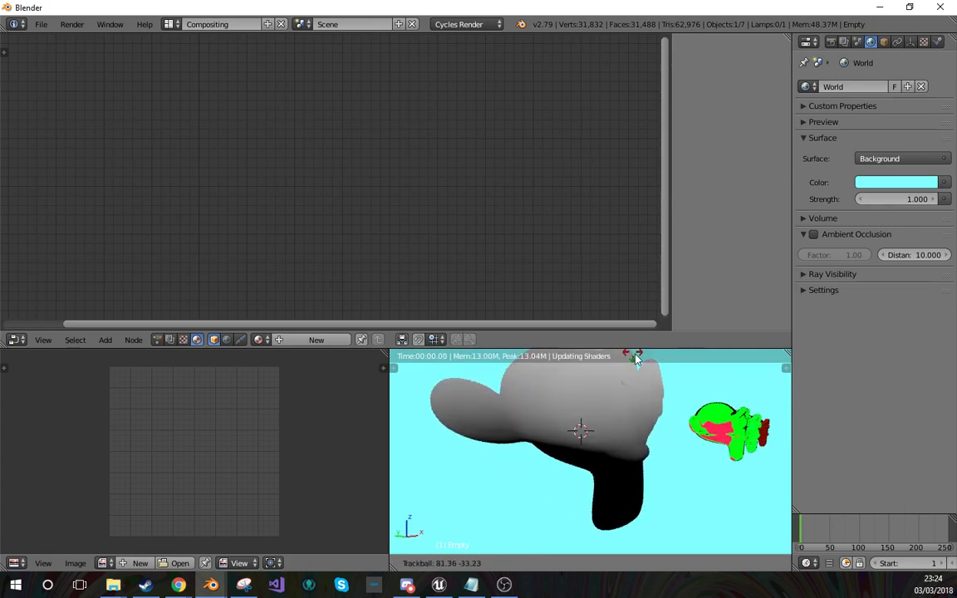
pyautogui.rightClick(432, 413)
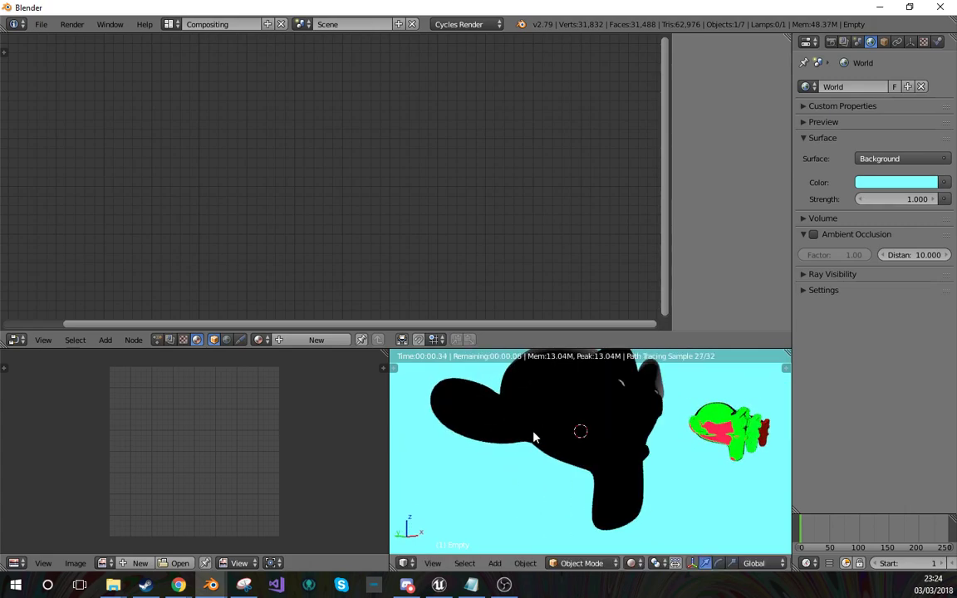
# Step: Try further free rotations of the Empty, checking the head's shading in both solid and rendered views
pyautogui.hotkey('shift', 'z')
pyautogui.press('r')
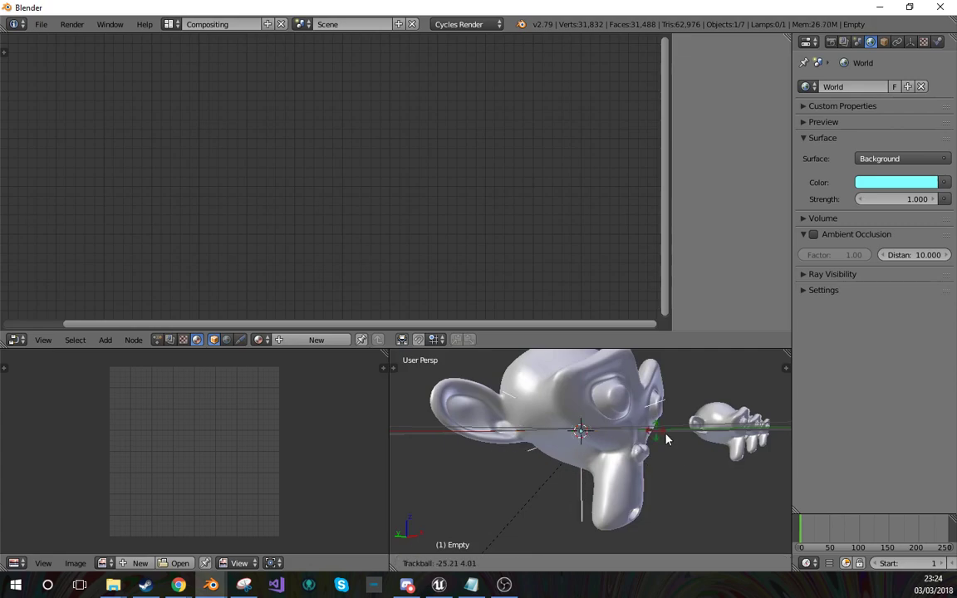
pyautogui.click(665, 463)
pyautogui.hotkey('shift', 'z')
pyautogui.press('r')
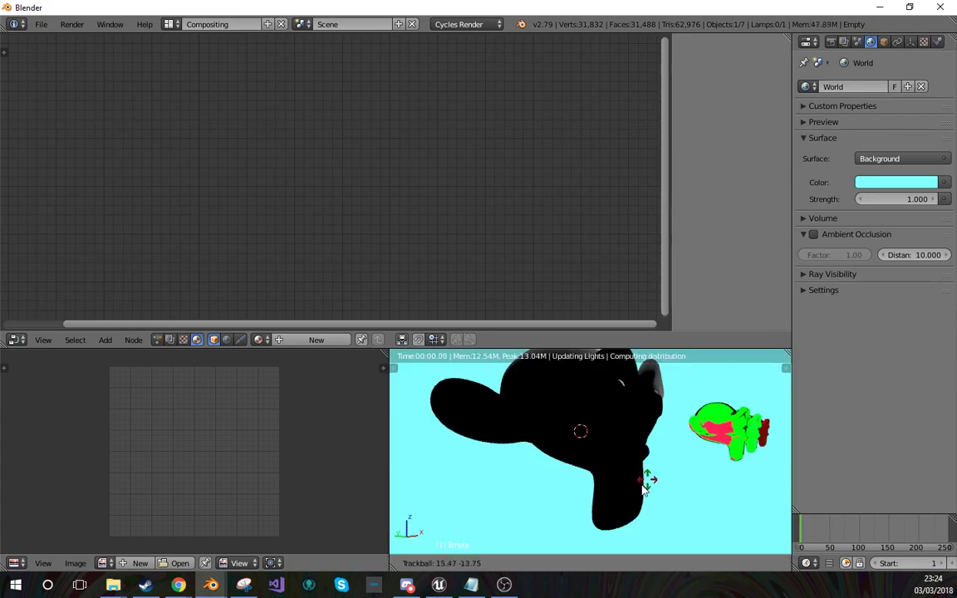
pyautogui.rightClick(702, 413)
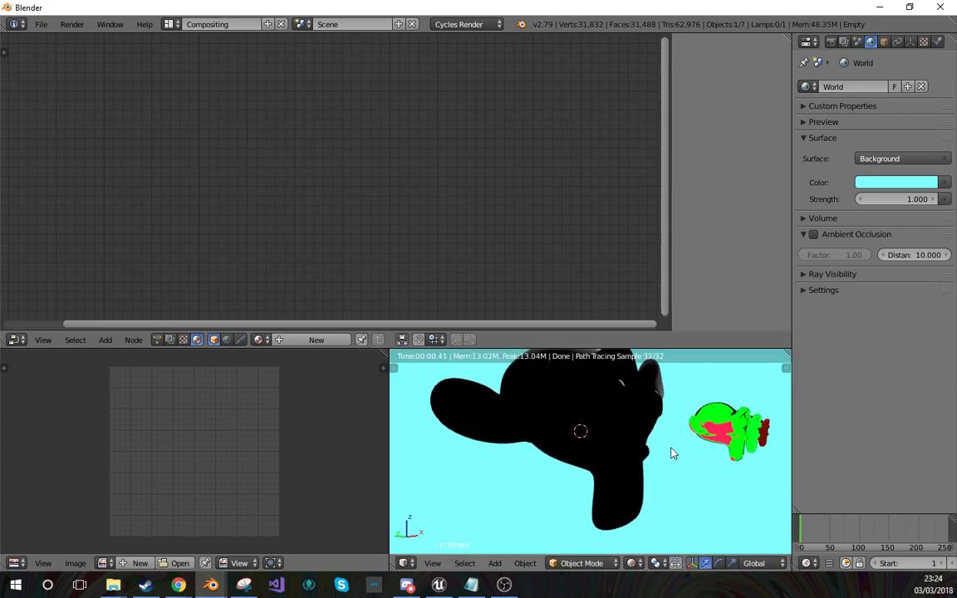
# Step: Set the new head's ColorRamp interpolation to Constant and move its white stop to position 0.186
pyautogui.hotkey('shift', 'z')
pyautogui.rightClick(595, 465)
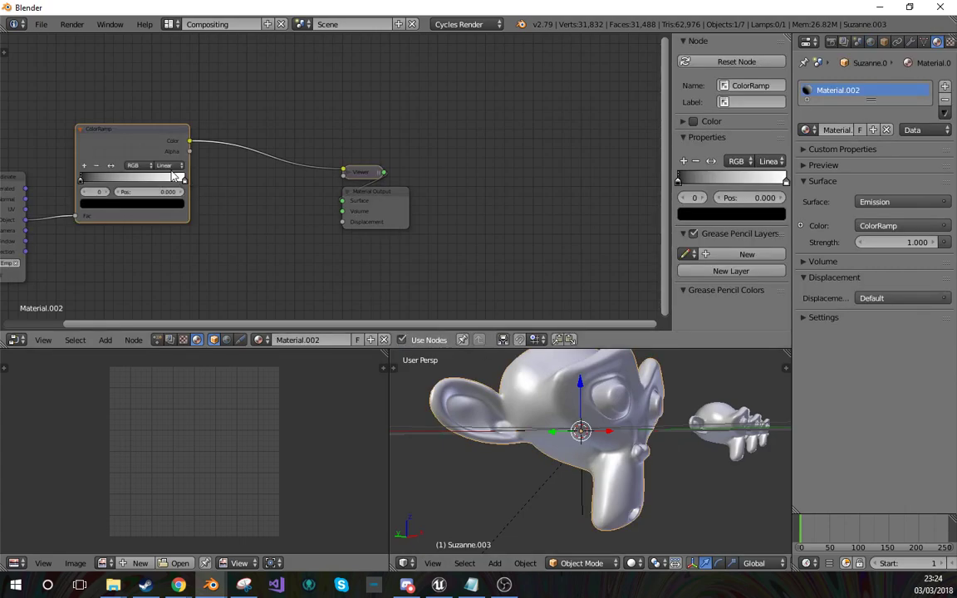
pyautogui.click(169, 165)
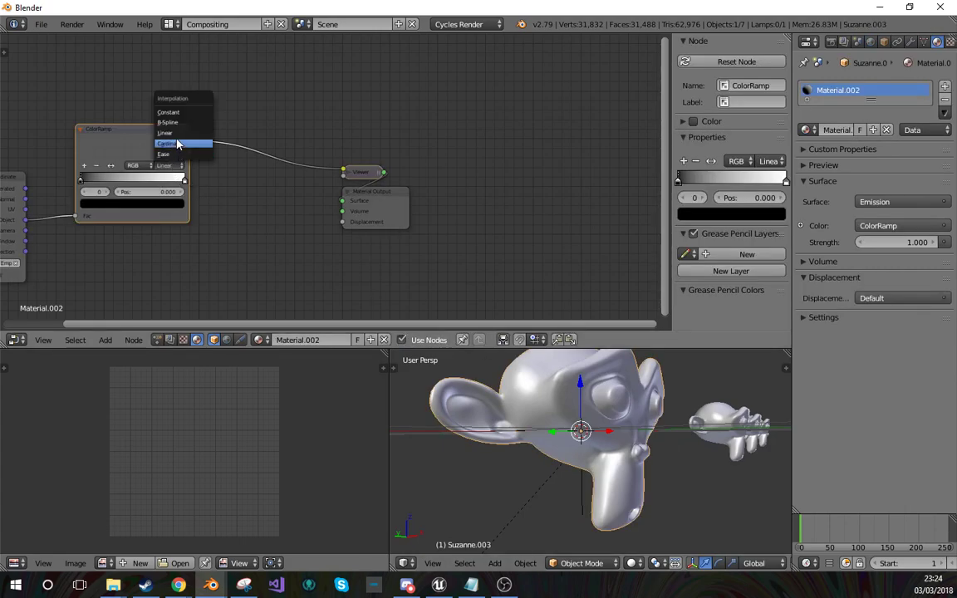
pyautogui.click(173, 112)
pyautogui.moveTo(178, 187); pyautogui.dragTo(141, 180)
pyautogui.hotkey('shift', 'z')
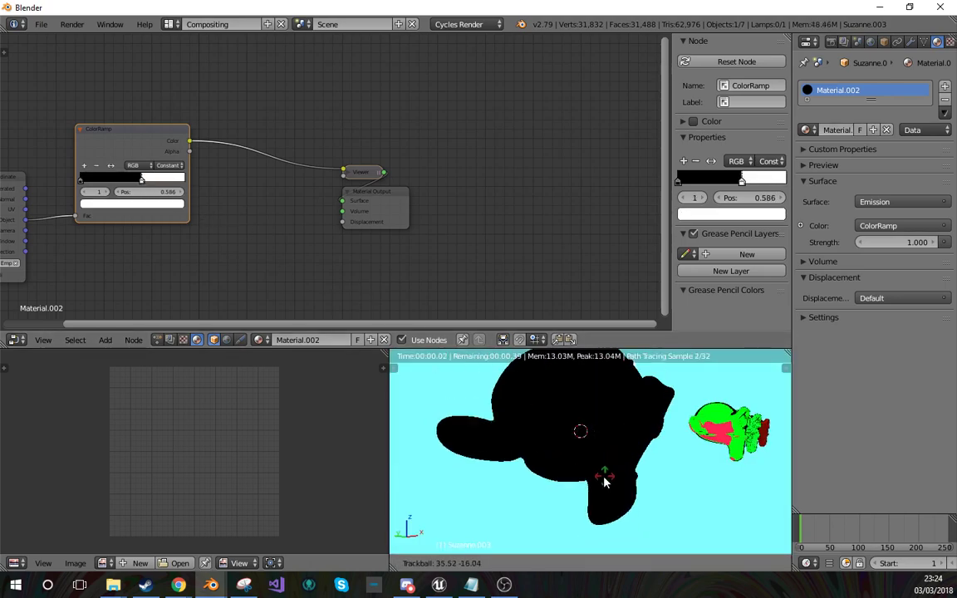
pyautogui.moveTo(141, 184); pyautogui.dragTo(85, 179)
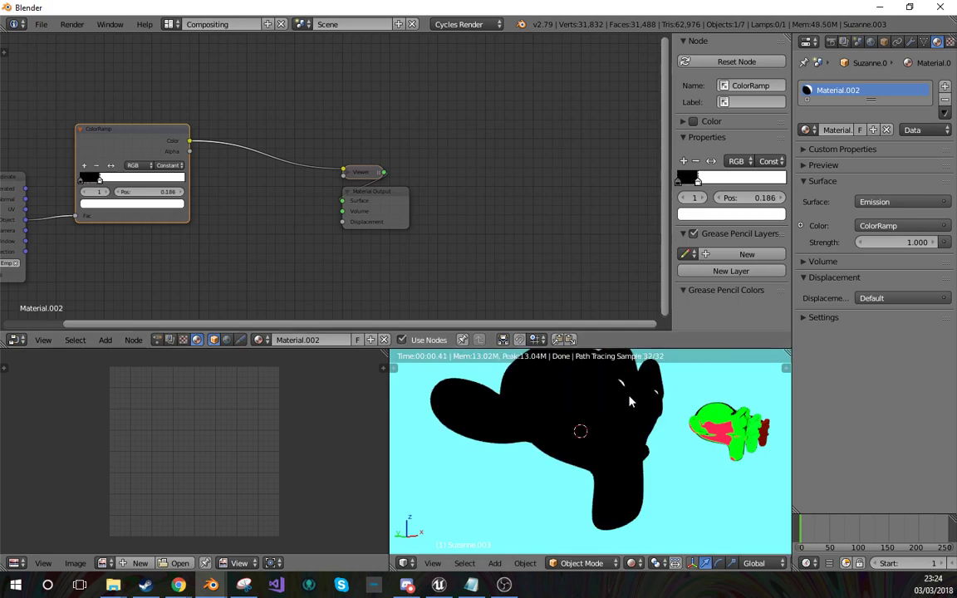
# Step: Rotate the Empty freely in the rendered view to test the hard black-and-white shading on the head
pyautogui.moveTo(630, 402); pyautogui.dragTo(498, 434, button='middle')
pyautogui.scroll(-2, 530, 431)
pyautogui.hotkey('shift', 'z')
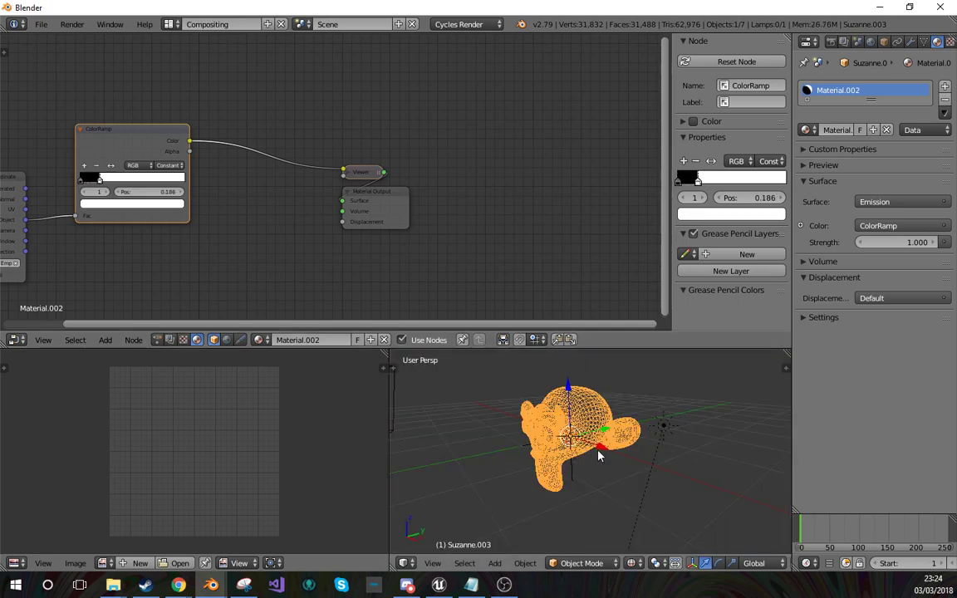
pyautogui.rightClick(603, 446)
pyautogui.press('z')
pyautogui.hotkey('shift', 'z')
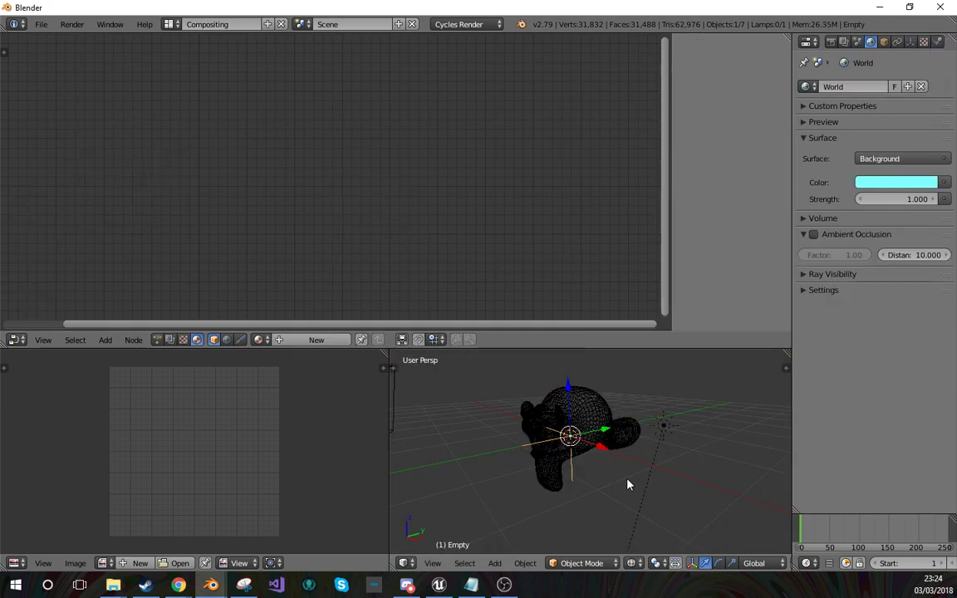
pyautogui.press('r')
pyautogui.press('r')
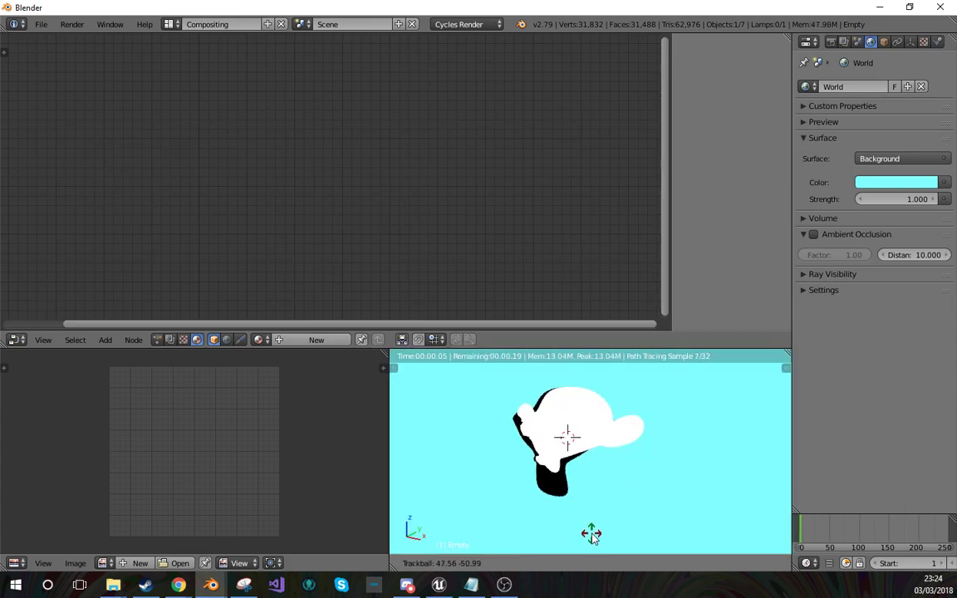
pyautogui.click(641, 485)
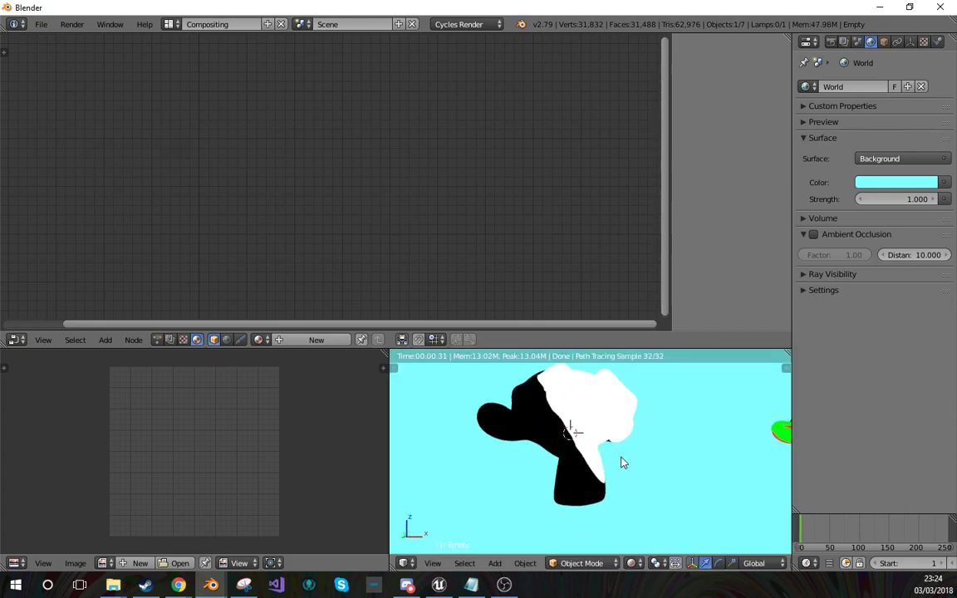
pyautogui.hotkey('shift', 'z')
# Step: Select the new head and insert a MixRGB node between its ColorRamp and the Viewer node
pyautogui.moveTo(627, 464); pyautogui.dragTo(610, 433, button='middle')
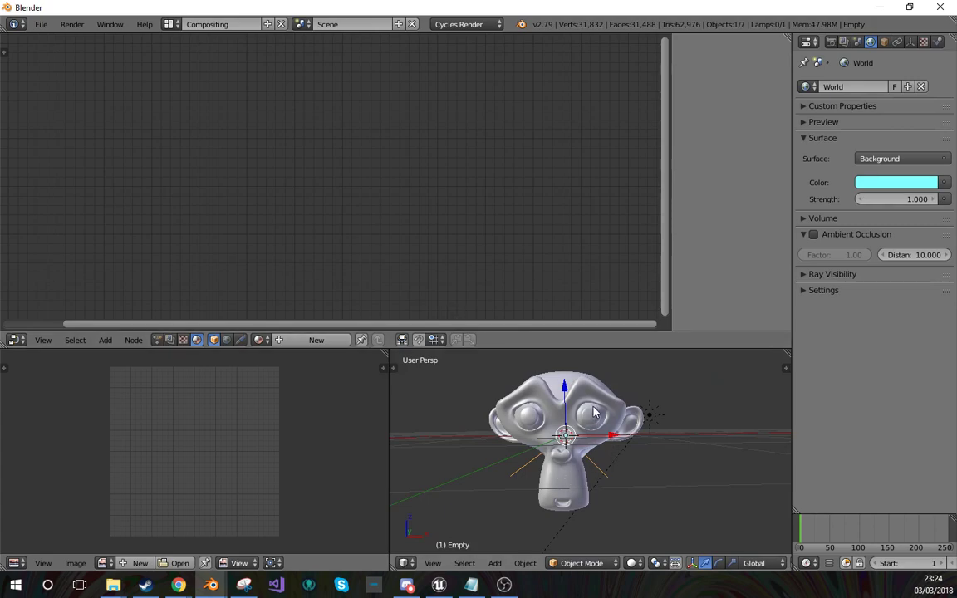
pyautogui.rightClick(593, 412)
pyautogui.moveTo(256, 259); pyautogui.dragTo(409, 241, button='middle')
pyautogui.moveTo(597, 456); pyautogui.dragTo(638, 462, button='middle')
pyautogui.hotkey('shift', 'a')
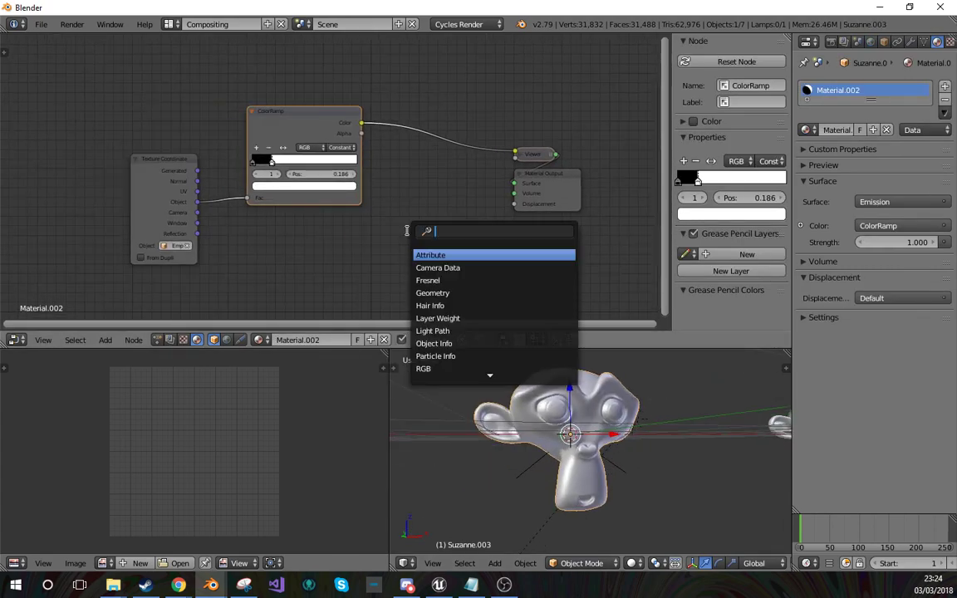
pyautogui.write('mix')
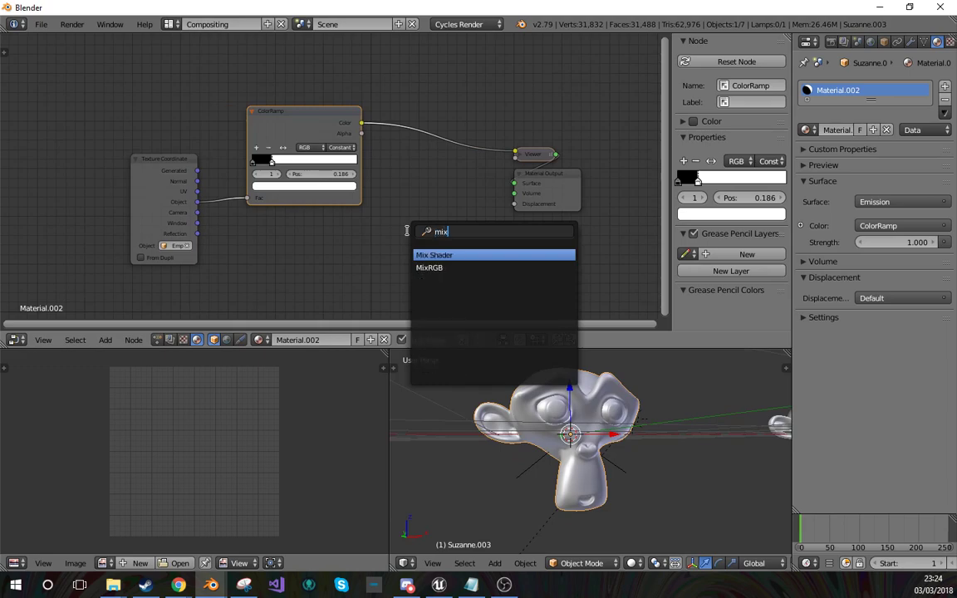
pyautogui.press('Down')
pyautogui.press('Return')
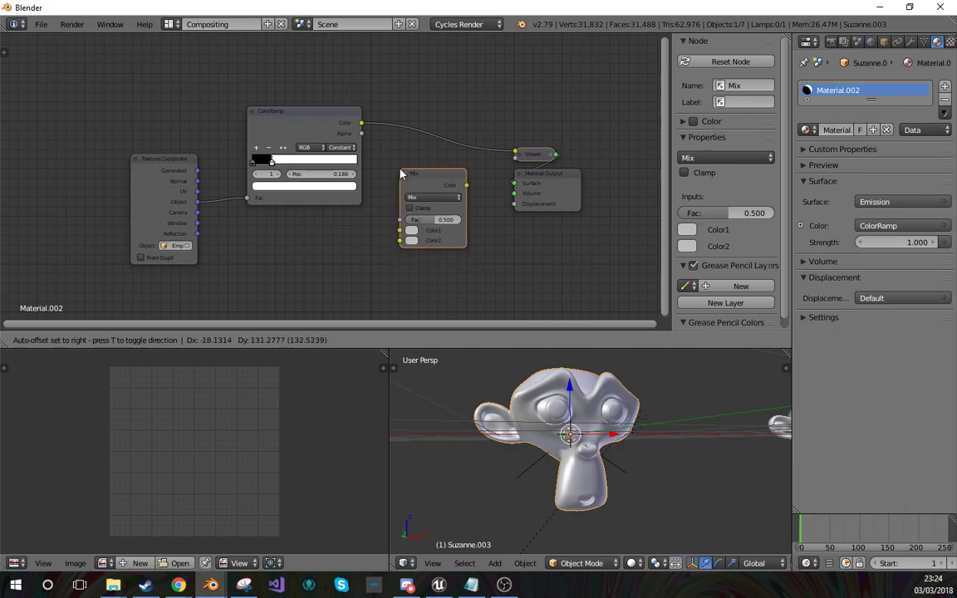
pyautogui.click(401, 135)
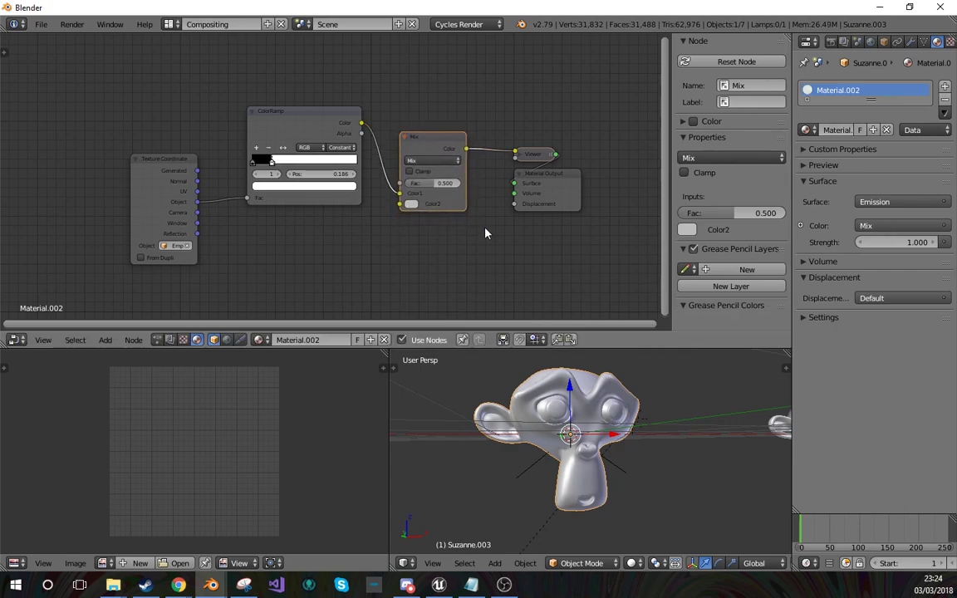
# Step: Add a second ColorRamp node below the first one in the head's material
pyautogui.moveTo(436, 270); pyautogui.dragTo(487, 266, button='middle')
pyautogui.hotkey('shift', 'a')
pyautogui.click(449, 258)
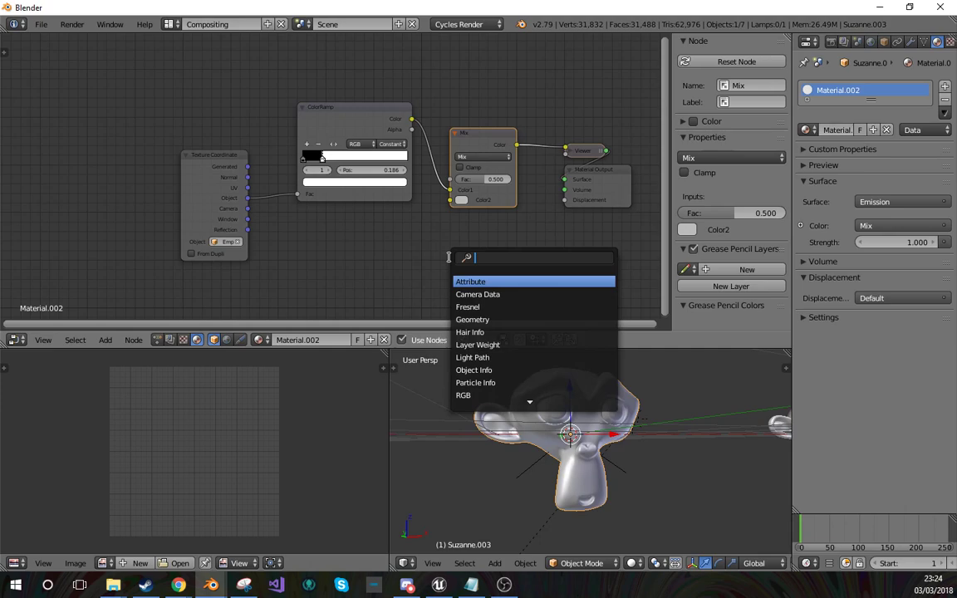
pyautogui.write('col')
pyautogui.press('Return')
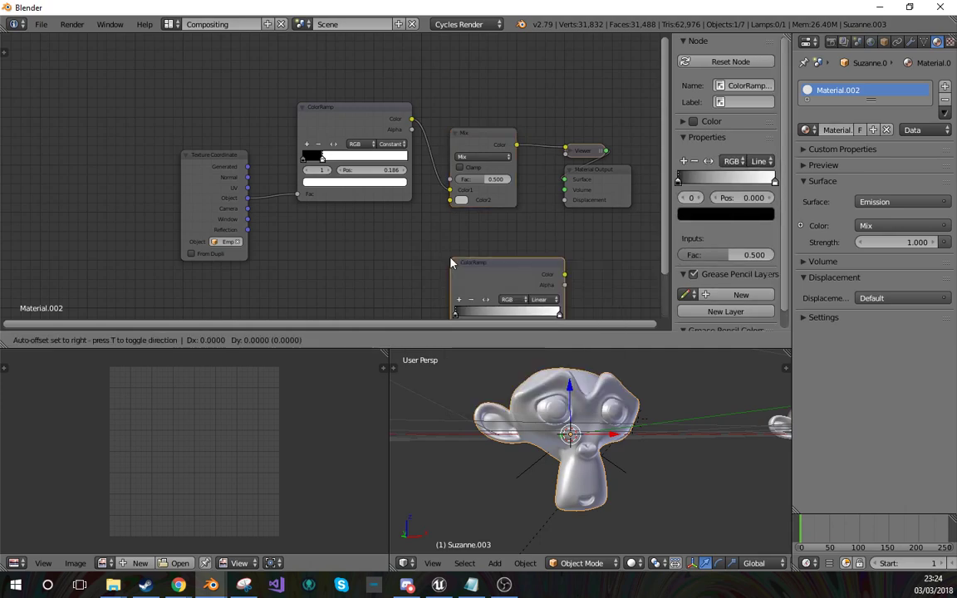
pyautogui.click(353, 250)
pyautogui.moveTo(418, 240); pyautogui.dragTo(408, 191, button='middle')
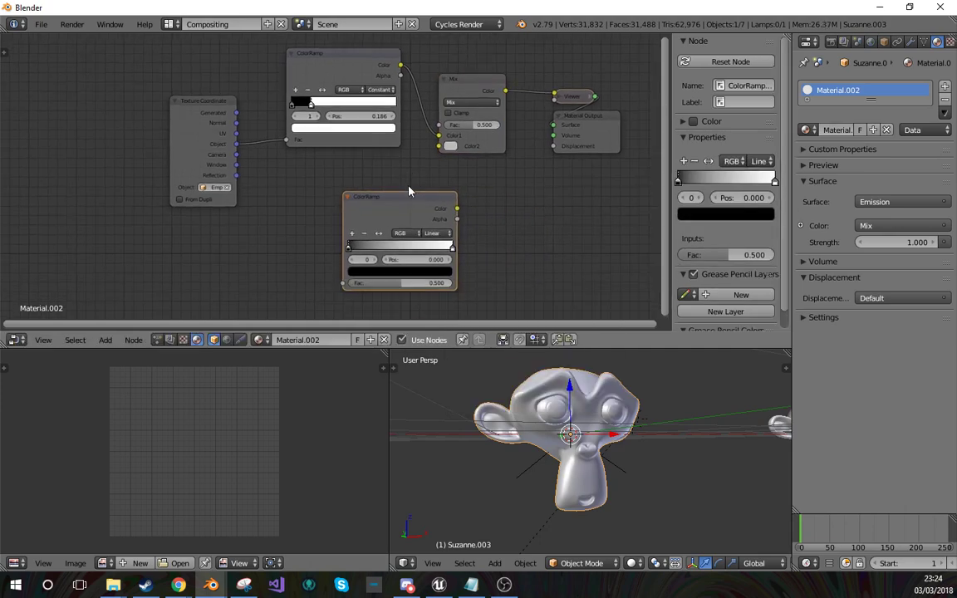
# Step: Set the second ColorRamp to Constant interpolation and move its white stop to position 0.473
pyautogui.click(438, 233)
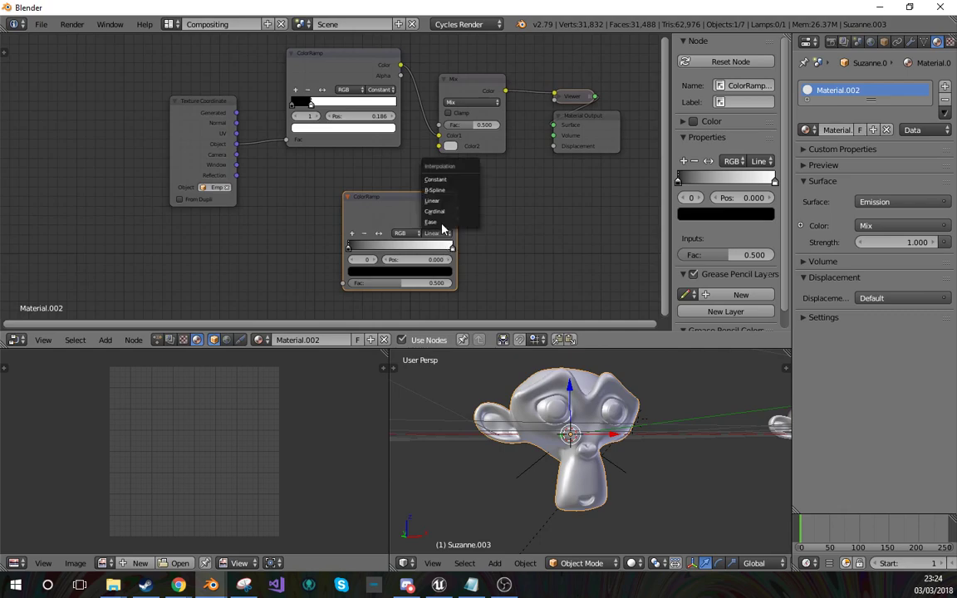
pyautogui.click(445, 182)
pyautogui.moveTo(452, 248); pyautogui.dragTo(395, 248)
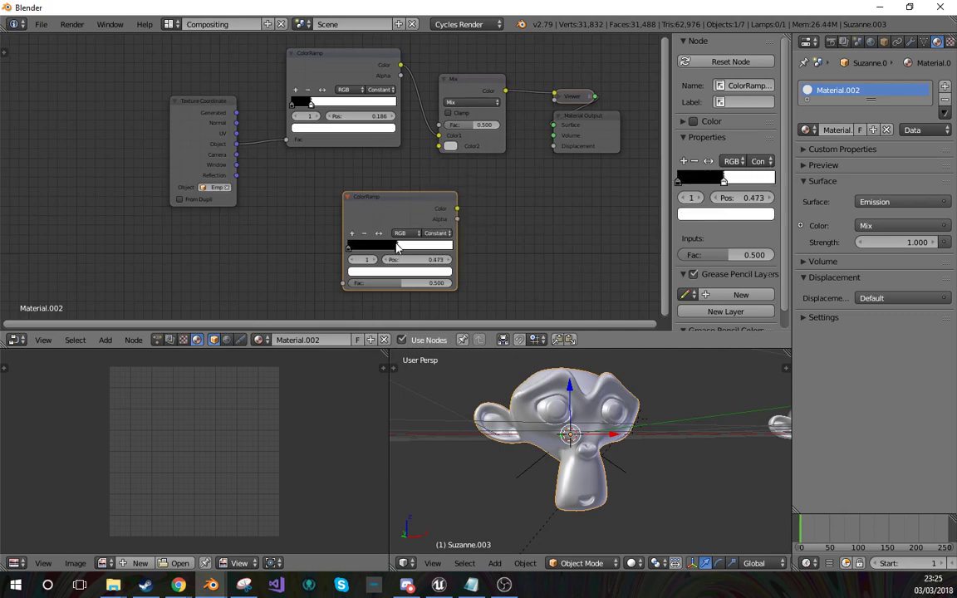
pyautogui.moveTo(292, 280); pyautogui.dragTo(388, 265, button='middle')
pyautogui.hotkey('shift', 'a')
pyautogui.click(352, 263)
pyautogui.write('ad')
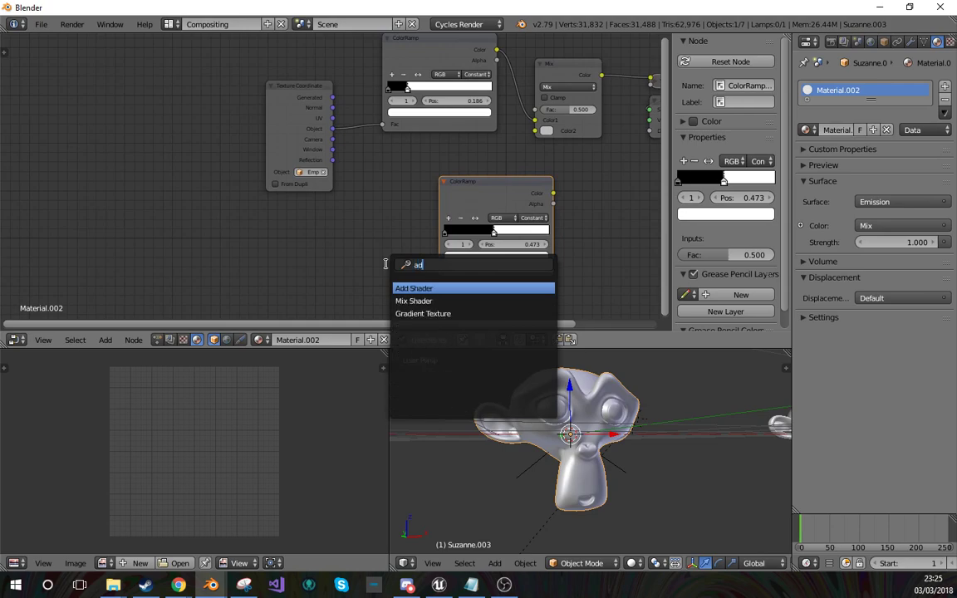
pyautogui.press('Return')
pyautogui.press('Escape')
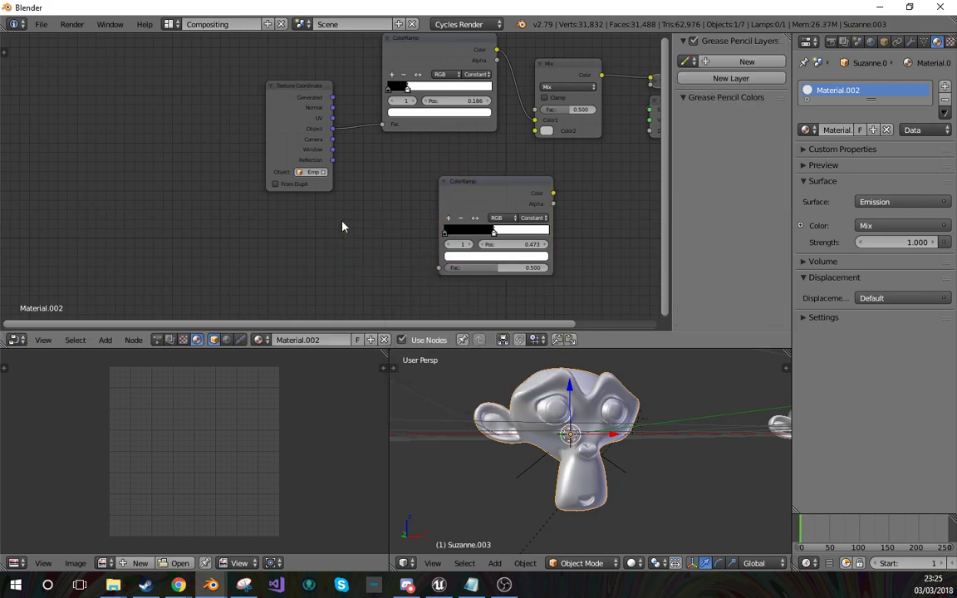
# Step: Try a Math node beside the second ColorRamp and delete it
pyautogui.hotkey('shift', 'a')
pyautogui.click(342, 223)
pyautogui.write('math')
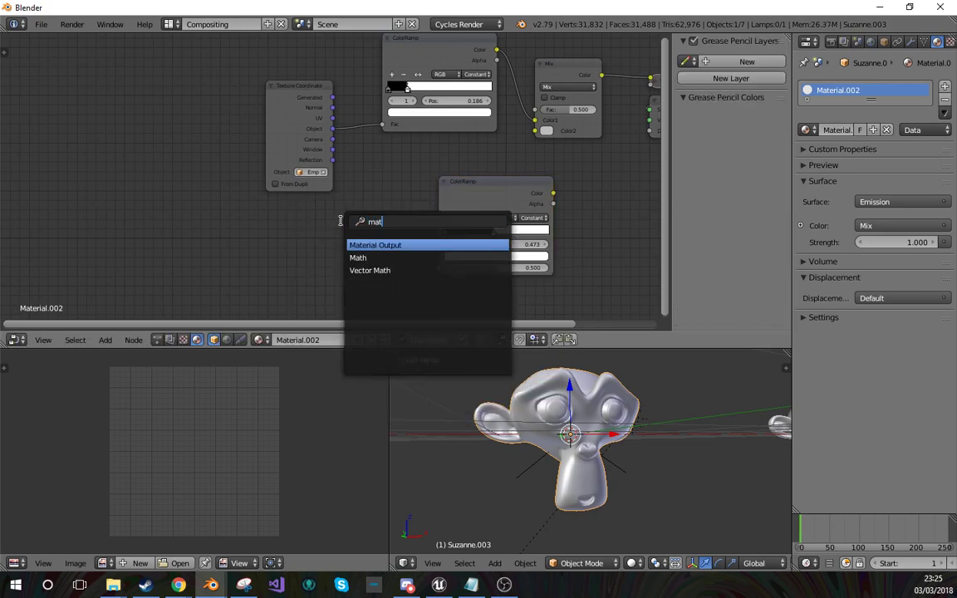
pyautogui.press('Return')
pyautogui.click(345, 224)
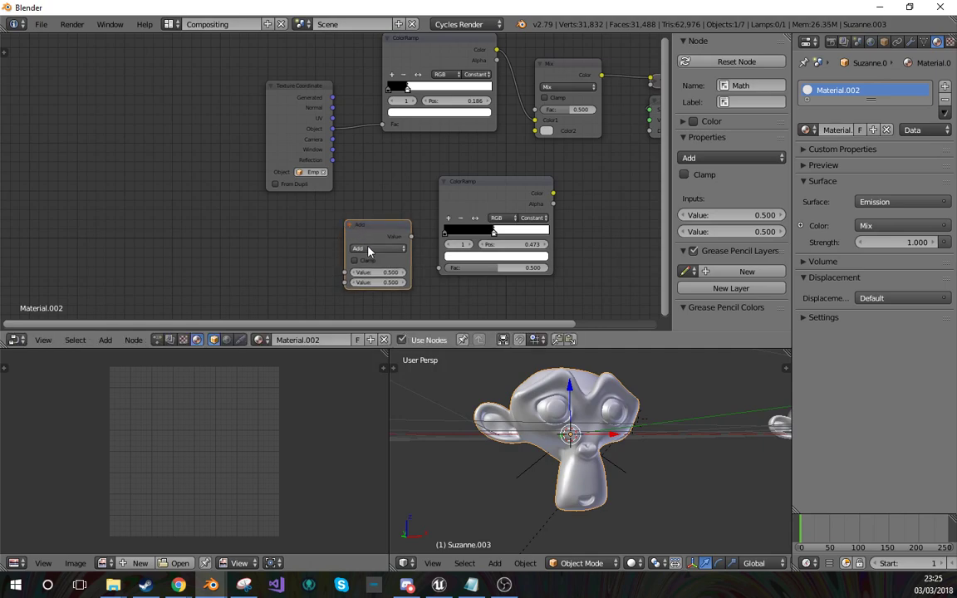
pyautogui.press('x')
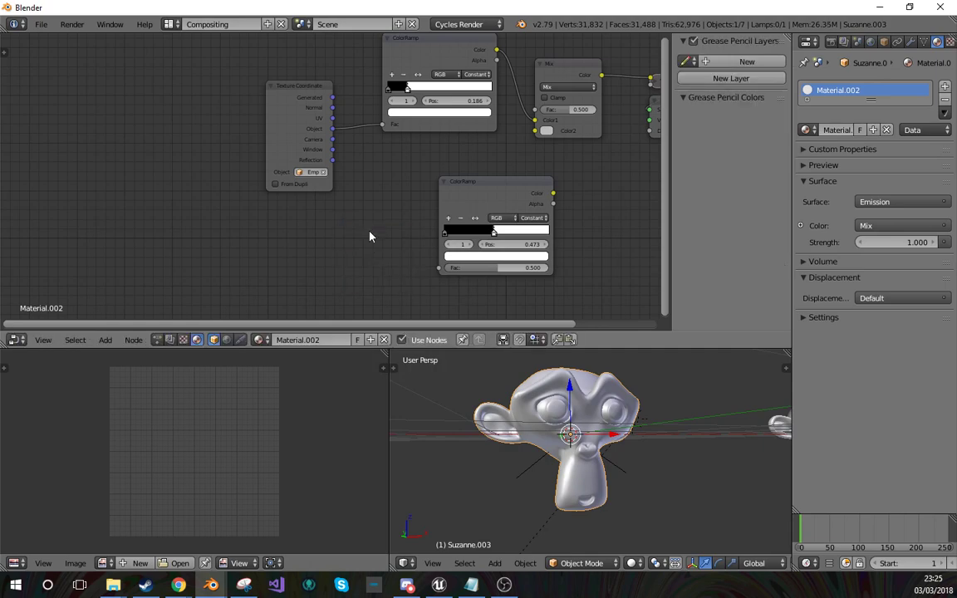
pyautogui.hotkey('shift', 'a')
pyautogui.press('v')
pyautogui.press('t')
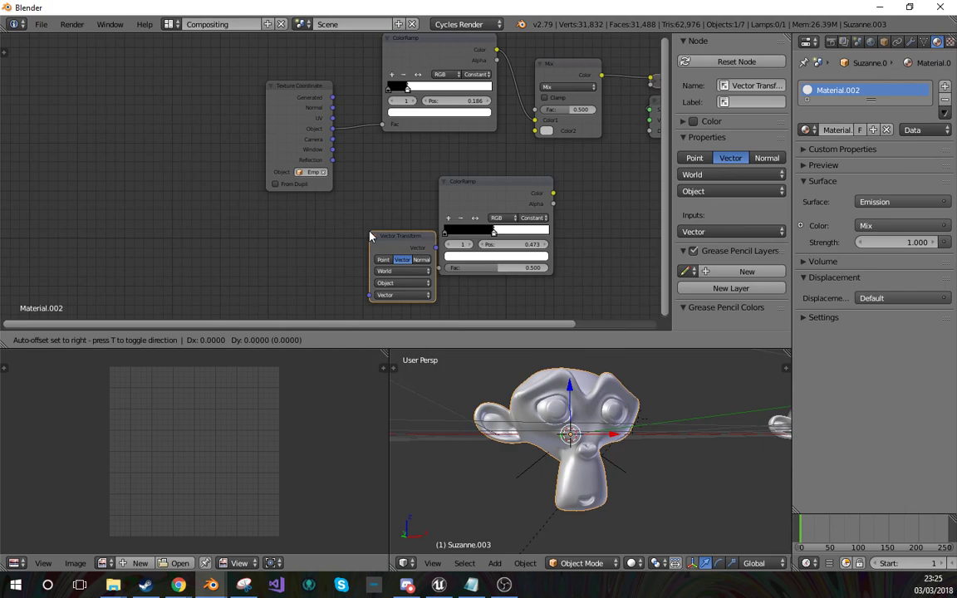
pyautogui.press('Escape')
# Step: Add a Vector Math node below the Texture Coordinate node, beside the second ColorRamp
pyautogui.hotkey('shift', 'a')
pyautogui.moveTo(349, 211)
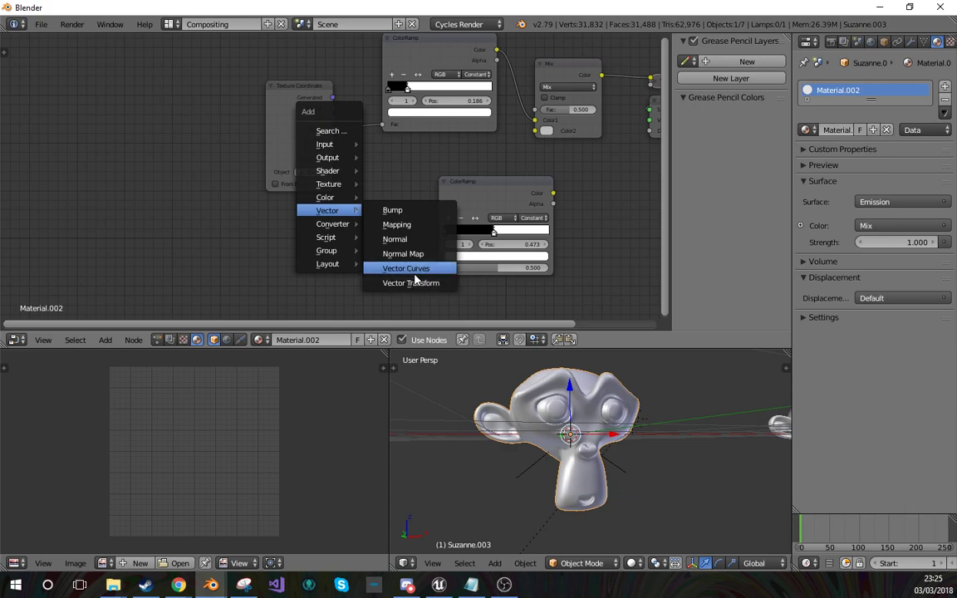
pyautogui.click(341, 131)
pyautogui.write('vect')
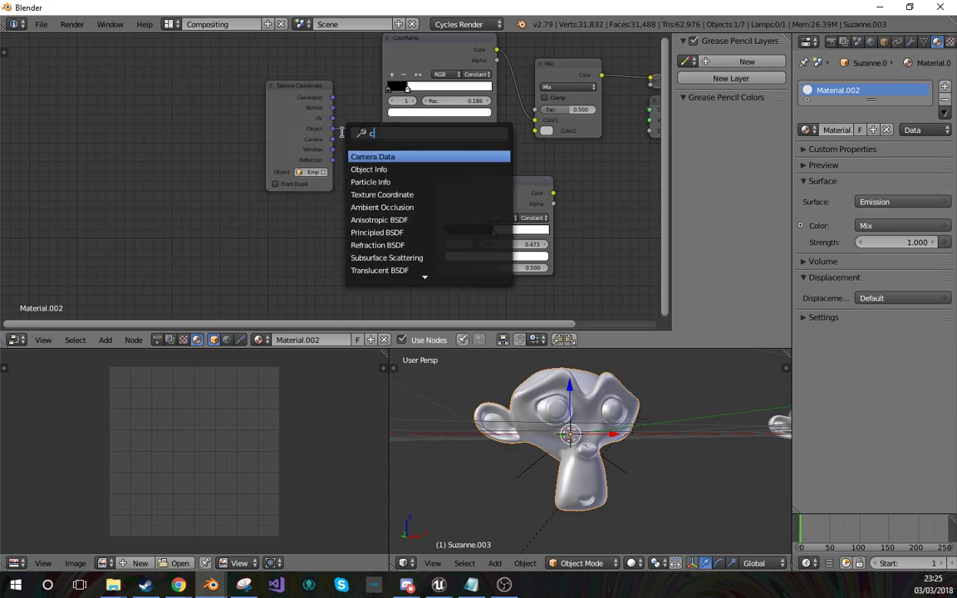
pyautogui.write('o')
pyautogui.press('Down')
pyautogui.press('Down')
pyautogui.press('Return')
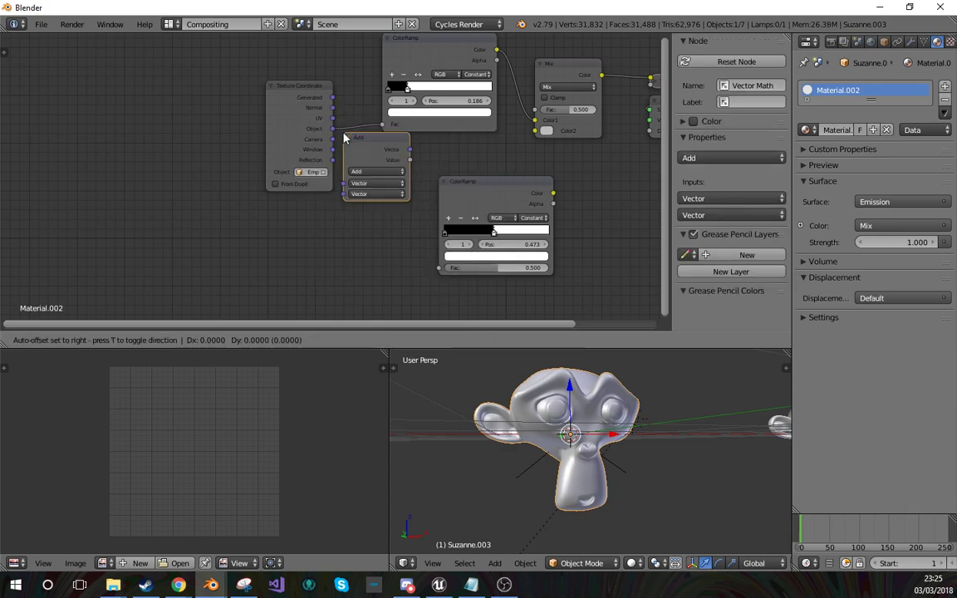
pyautogui.click(354, 226)
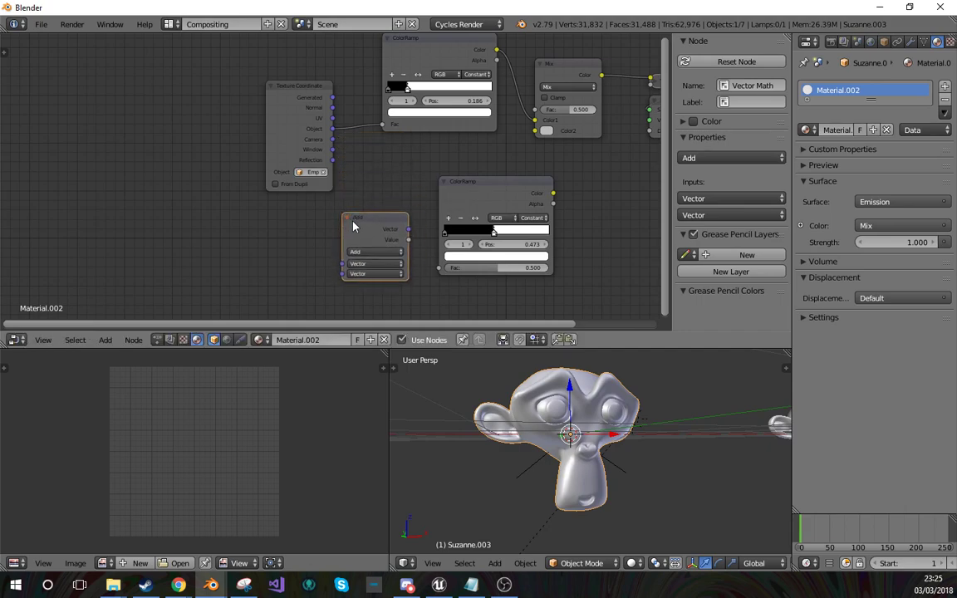
# Step: Add a Combine XYZ node beside the Vector Math node, on its input side
pyautogui.hotkey('shift', 'a')
pyautogui.click(295, 254)
pyautogui.write('com')
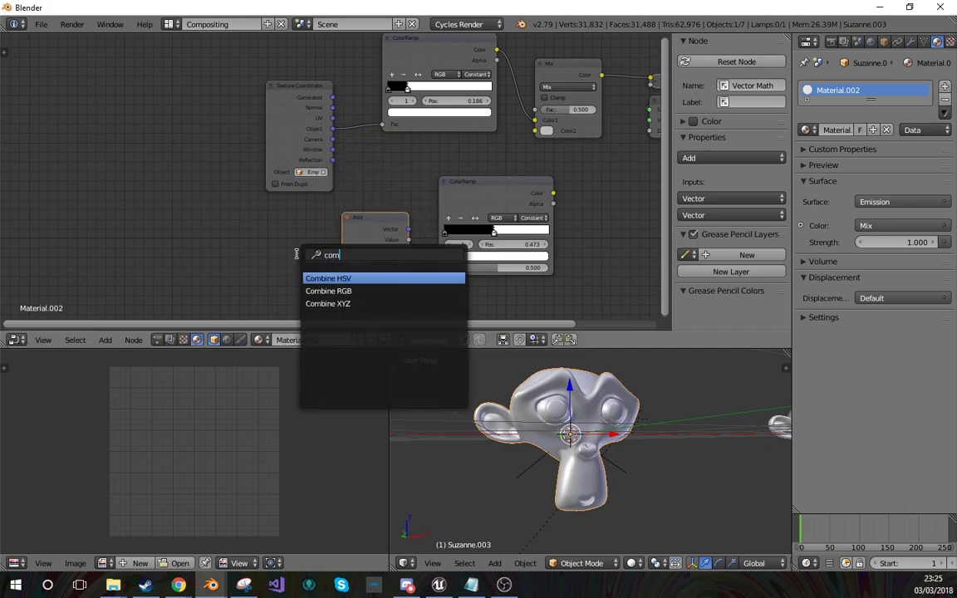
pyautogui.press('Down')
pyautogui.press('Down')
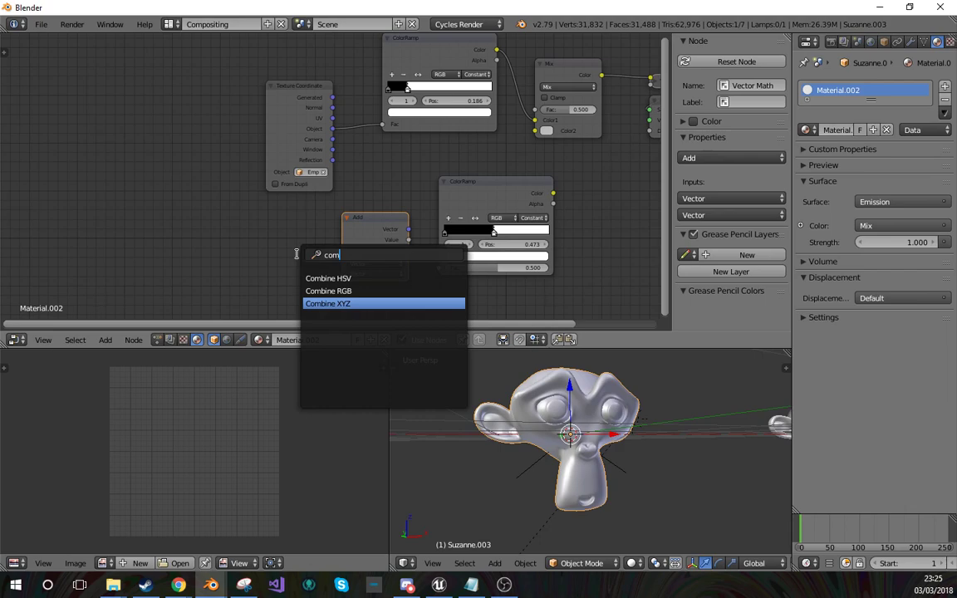
pyautogui.press('Return')
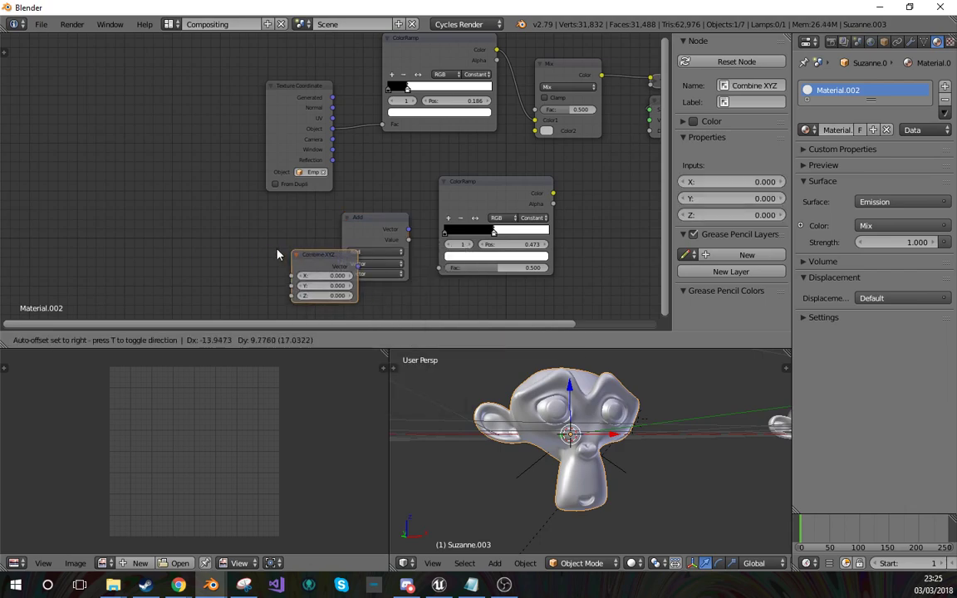
pyautogui.click(224, 263)
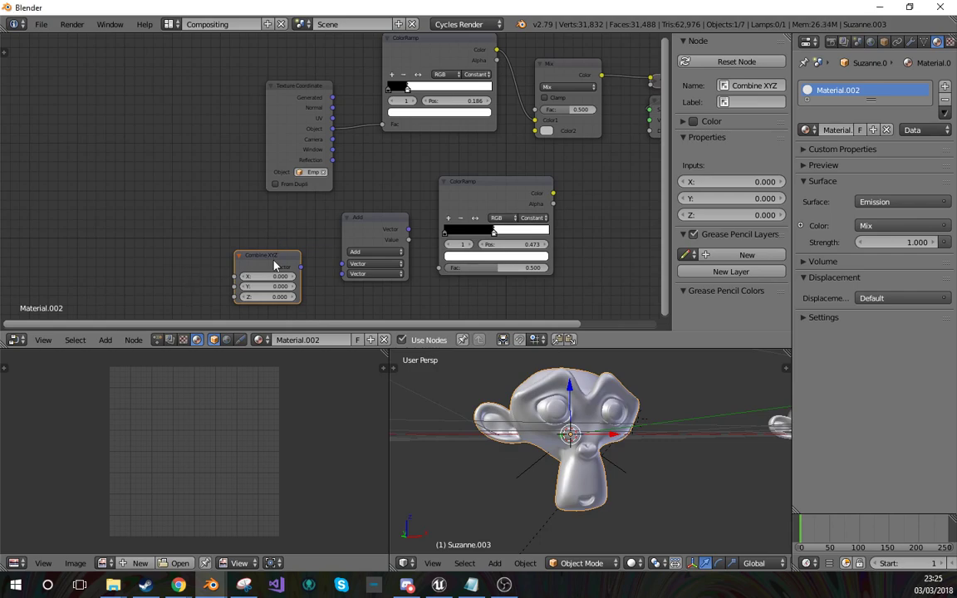
# Step: Feed Combine XYZ and the Object texture coordinates into the Add node, and link its Vector output to the second ColorRamp's Fac
pyautogui.moveTo(275, 266); pyautogui.dragTo(229, 259, button='middle')
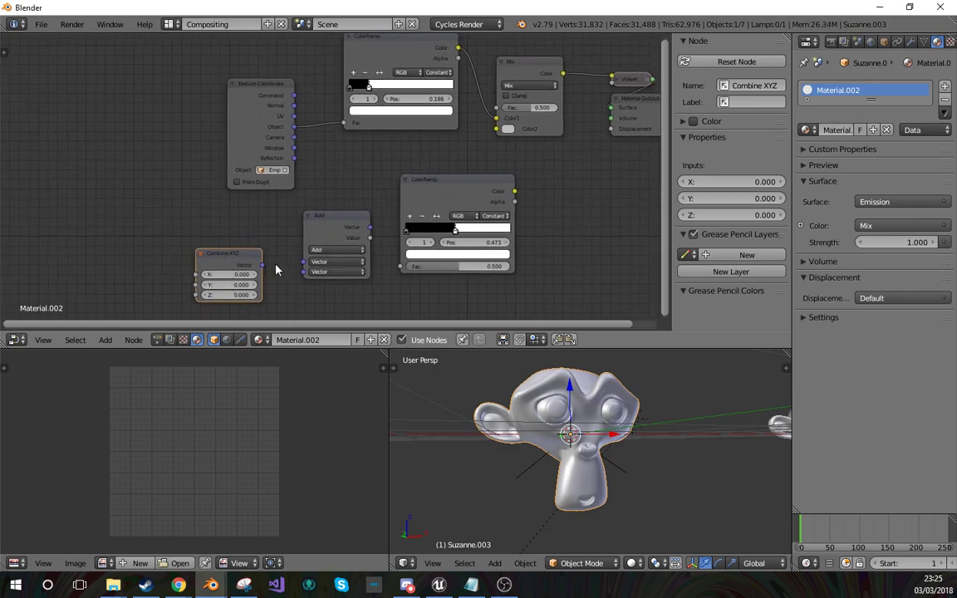
pyautogui.moveTo(262, 269); pyautogui.dragTo(303, 272)
pyautogui.moveTo(302, 242); pyautogui.dragTo(241, 253, button='middle')
pyautogui.moveTo(246, 279); pyautogui.dragTo(250, 207)
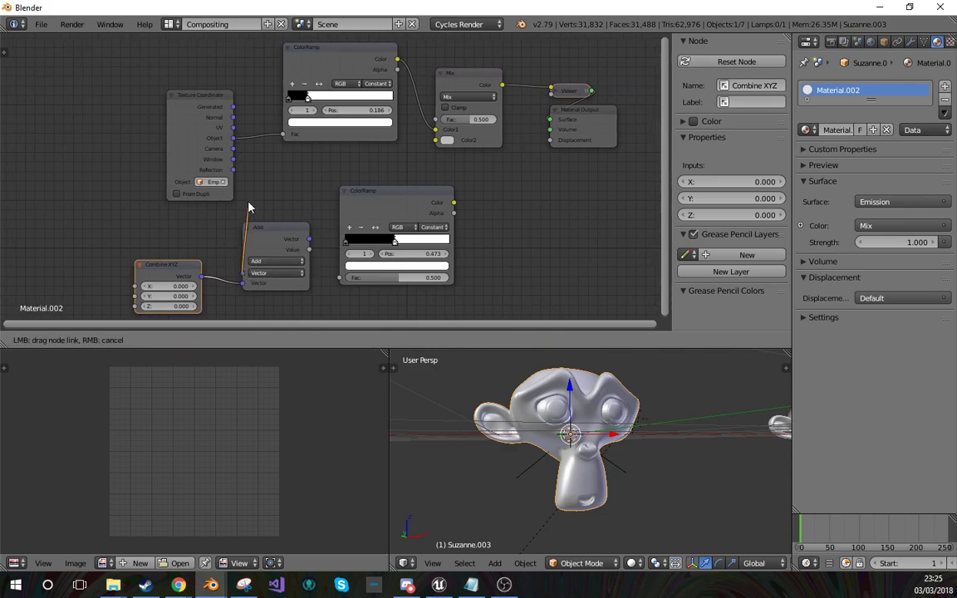
pyautogui.moveTo(236, 141); pyautogui.dragTo(234, 139)
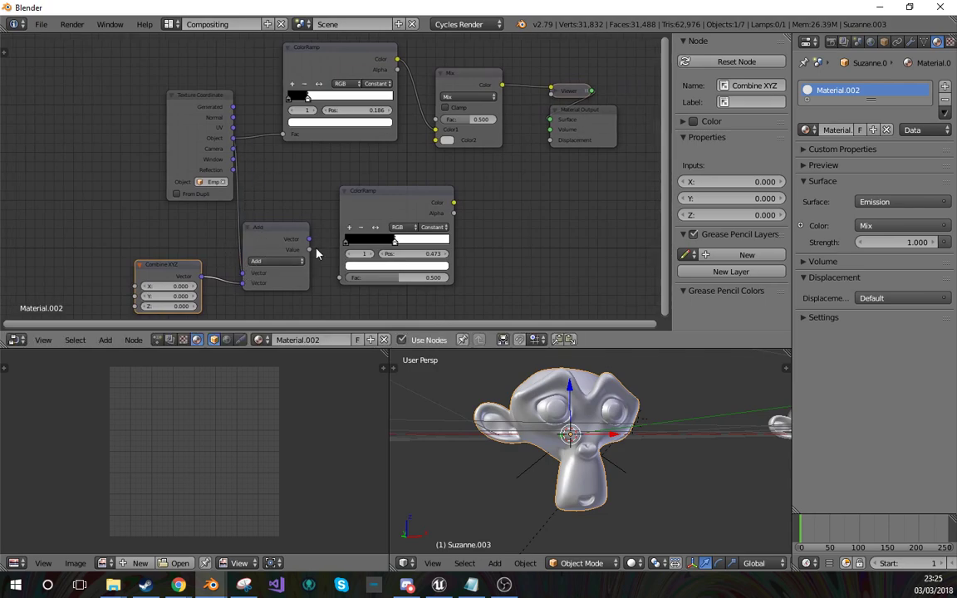
pyautogui.moveTo(313, 242); pyautogui.dragTo(314, 242)
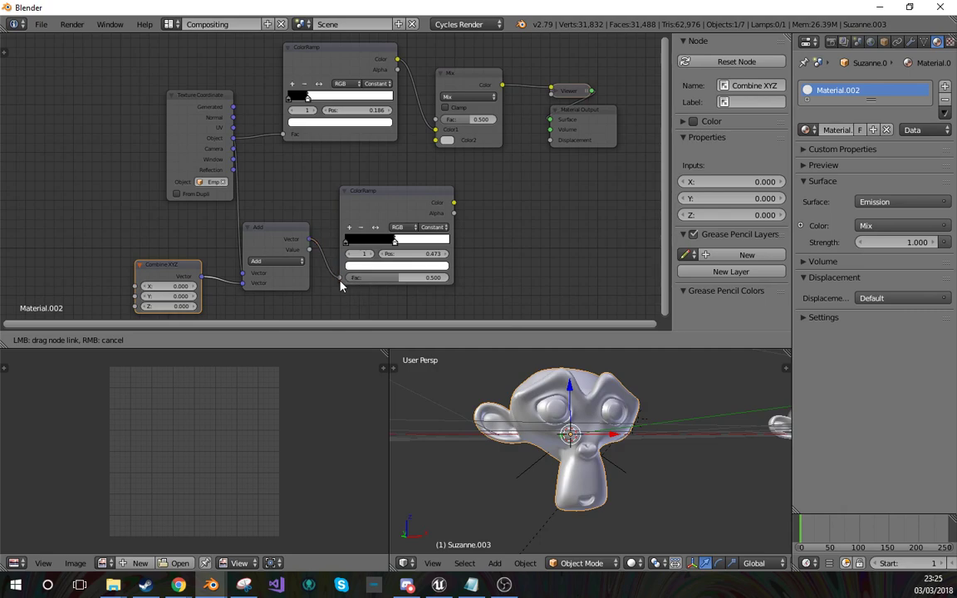
pyautogui.moveTo(339, 285); pyautogui.dragTo(341, 282)
# Step: Preview the second ColorRamp in the rendered viewport and set the Combine XYZ node's X value to 0.700
pyautogui.keyDown('ctrl'); pyautogui.keyDown('shift'); pyautogui.click(386, 205); pyautogui.keyUp('shift'); pyautogui.keyUp('ctrl')
pyautogui.hotkey('shift', 'z')
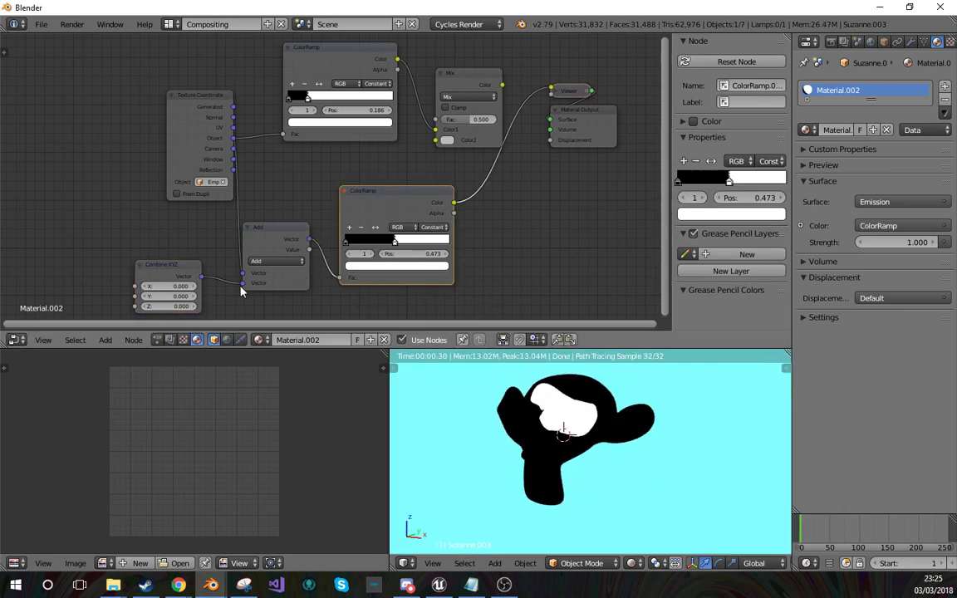
pyautogui.moveTo(241, 287)
pyautogui.mouseDown()
pyautogui.moveTo(229, 288)
pyautogui.moveTo(243, 282)
pyautogui.mouseUp()
pyautogui.moveTo(167, 287)
pyautogui.mouseDown()
pyautogui.moveTo(157, 287)
pyautogui.moveTo(184, 287)
pyautogui.mouseUp()
pyautogui.moveTo(562, 270); pyautogui.dragTo(451, 276, button='middle')
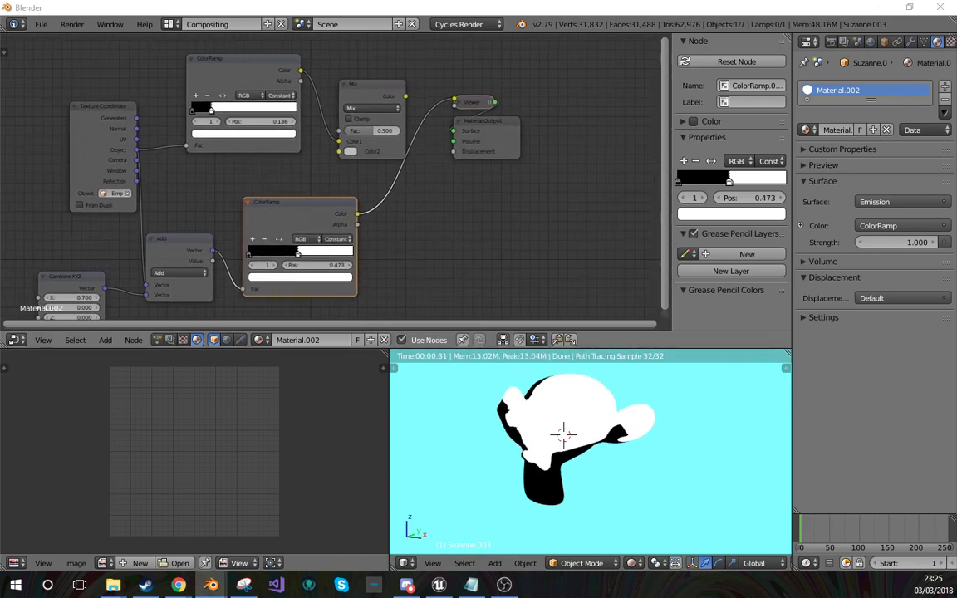
# Step: Move the Material Output node farther away from the Mix node, beyond the Viewer node
pyautogui.moveTo(461, 194); pyautogui.dragTo(396, 232, button='middle')
pyautogui.moveTo(439, 176); pyautogui.dragTo(519, 162)
pyautogui.moveTo(412, 226); pyautogui.dragTo(438, 195, button='middle')
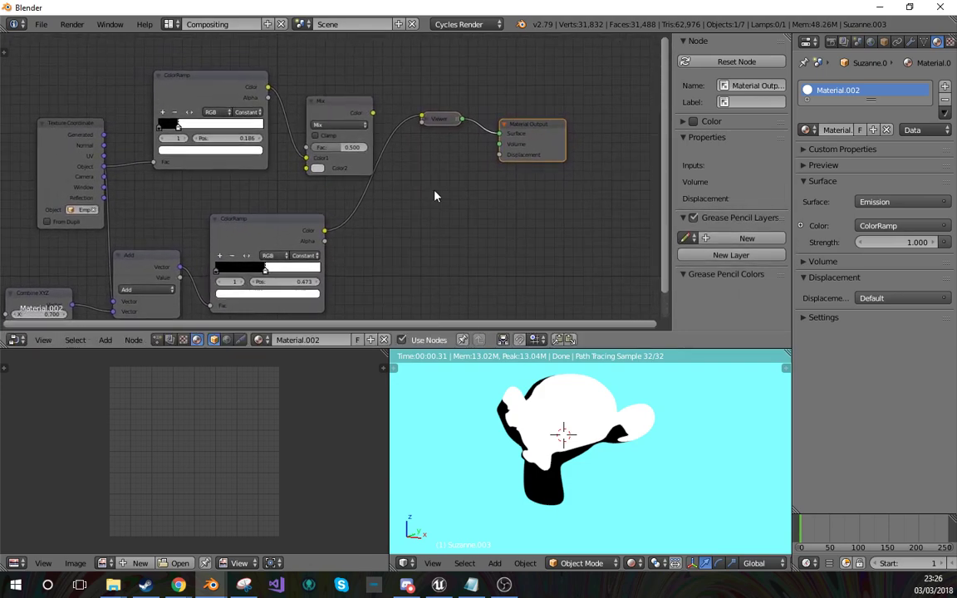
# Step: Connect the second ColorRamp's Color to the Mix node's Color2 input and preview the Mix node on the head
pyautogui.hotkey('shift', 'a')
pyautogui.moveTo(318, 231)
pyautogui.mouseDown()
pyautogui.moveTo(321, 208)
pyautogui.moveTo(329, 216)
pyautogui.mouseUp()
pyautogui.moveTo(309, 172); pyautogui.dragTo(307, 168)
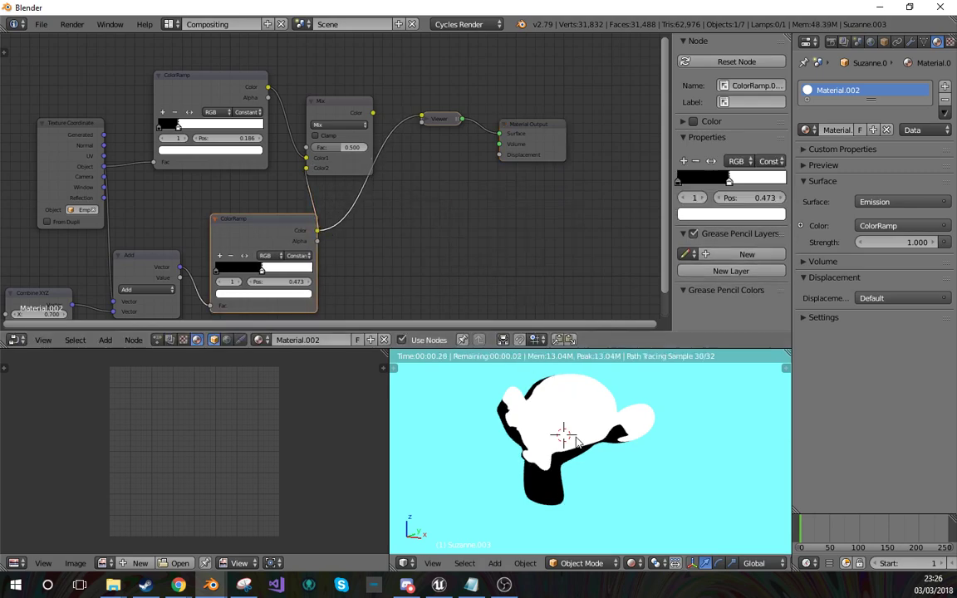
pyautogui.keyDown('ctrl'); pyautogui.keyDown('shift'); pyautogui.click(356, 122); pyautogui.keyUp('shift'); pyautogui.keyUp('ctrl')
# Step: Move the second ColorRamp's white stop to position 0.512 and the first ColorRamp's white stop to 0.145
pyautogui.moveTo(617, 406); pyautogui.dragTo(657, 398, button='middle')
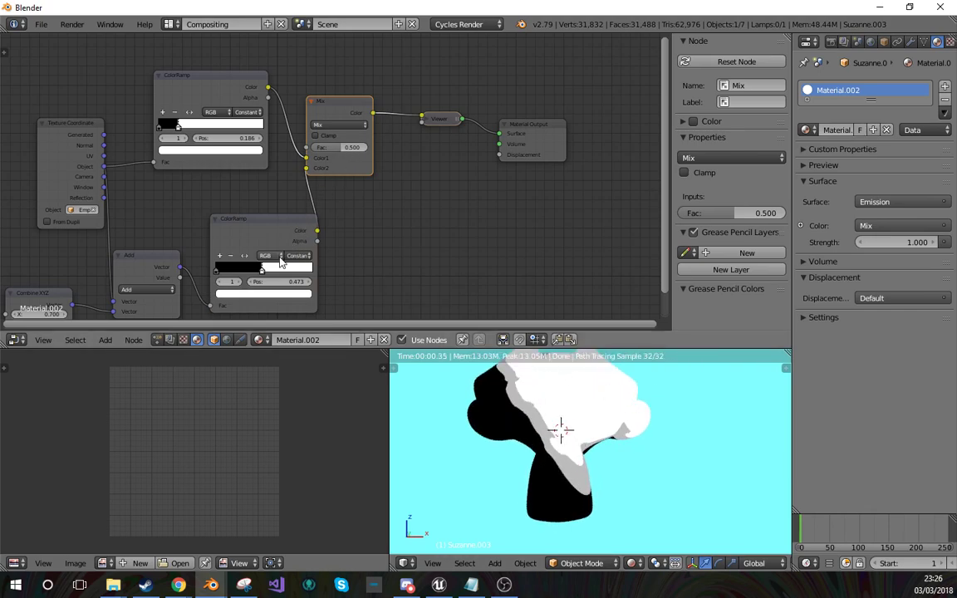
pyautogui.moveTo(266, 271); pyautogui.dragTo(269, 271)
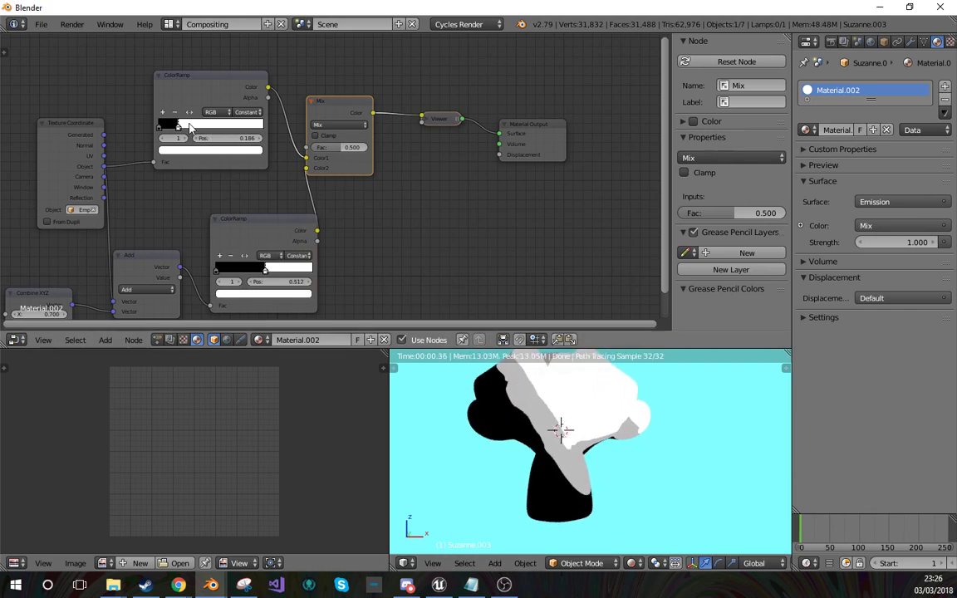
pyautogui.moveTo(176, 124); pyautogui.dragTo(172, 125)
# Step: Select the Empty and rotate it freely in trackball mode to change the direction of the head's shading
pyautogui.moveTo(582, 445); pyautogui.dragTo(641, 451, button='middle')
pyautogui.hotkey('shift', 'z')
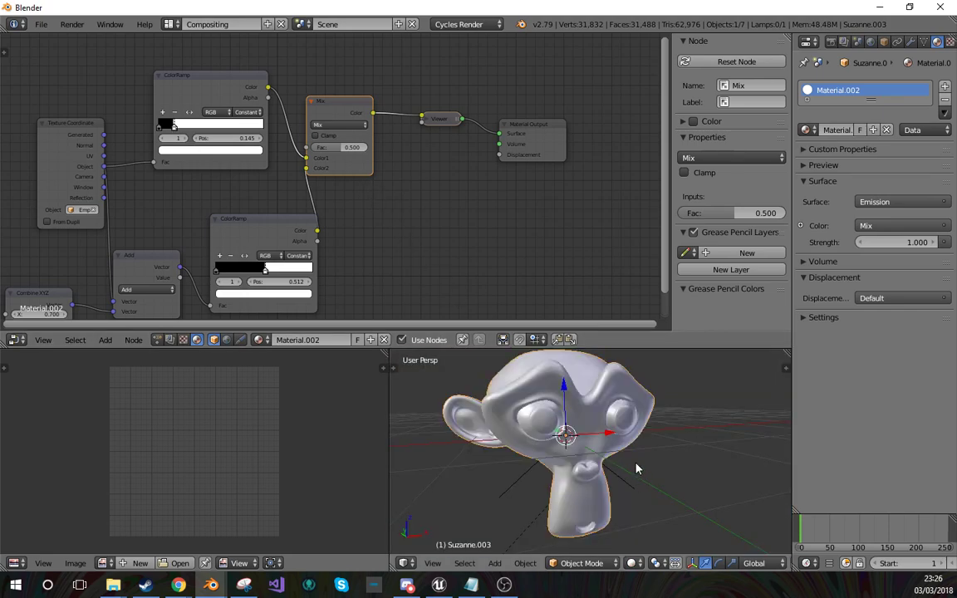
pyautogui.hotkey('shift', 'z')
pyautogui.rightClick(595, 479)
pyautogui.press('r')
pyautogui.press('r')
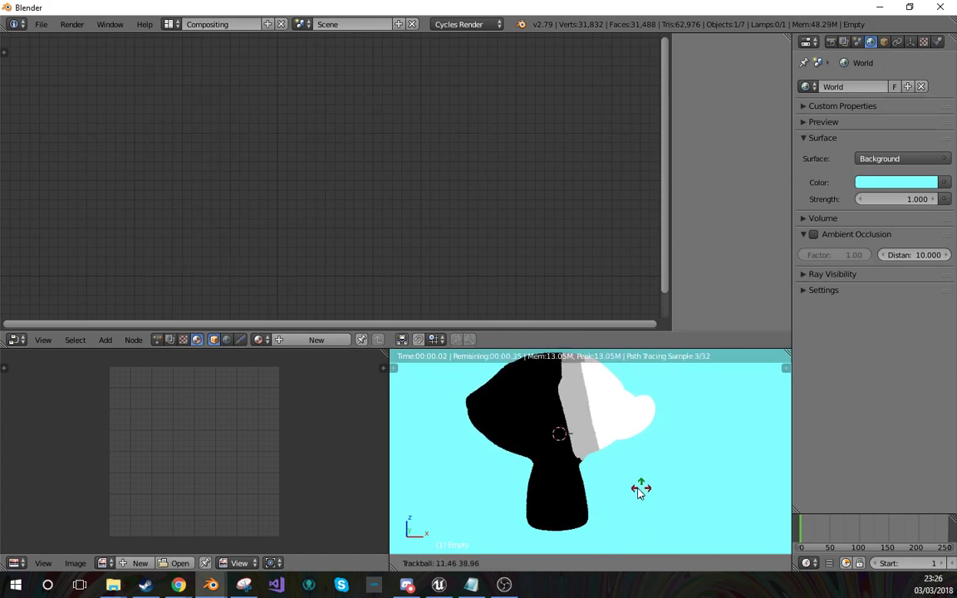
pyautogui.click(595, 509)
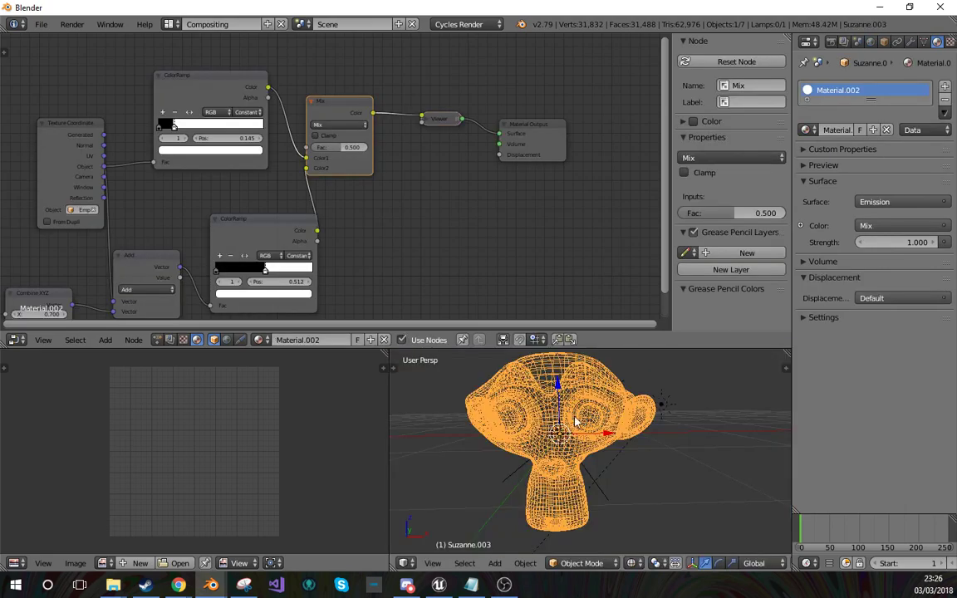
# Step: Move the Texture Coordinate node farther away from the ColorRamps to space out the node layout
pyautogui.moveTo(222, 209); pyautogui.dragTo(336, 176, button='middle')
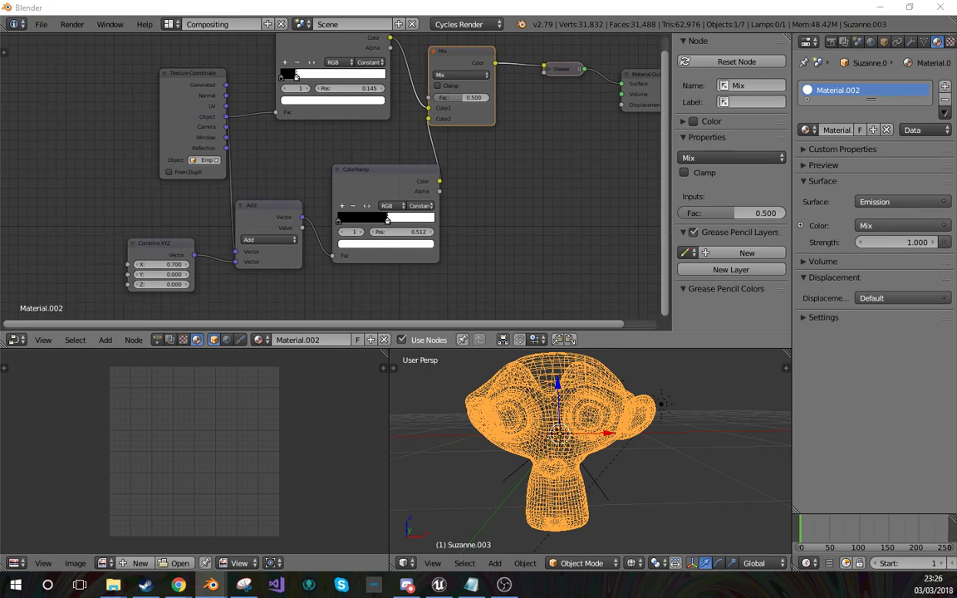
pyautogui.moveTo(193, 120); pyautogui.dragTo(119, 137)
pyautogui.moveTo(514, 199); pyautogui.dragTo(369, 221, button='middle')
pyautogui.moveTo(389, 167); pyautogui.dragTo(368, 184, button='middle')
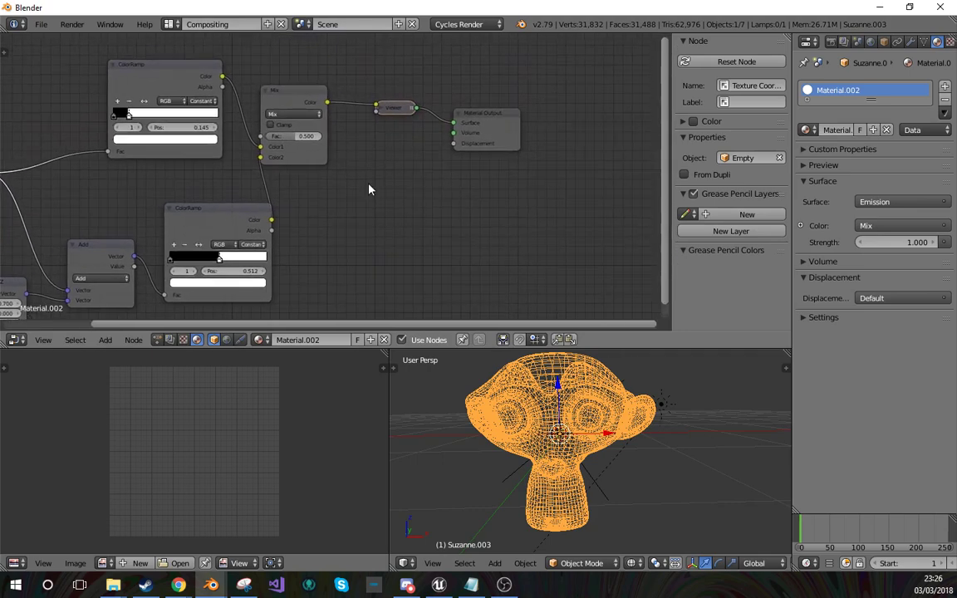
# Step: Examine the rendered toon shading on the head from another angle and through the camera
pyautogui.hotkey('shift', 'z')
pyautogui.moveTo(563, 470); pyautogui.dragTo(536, 446, button='middle')
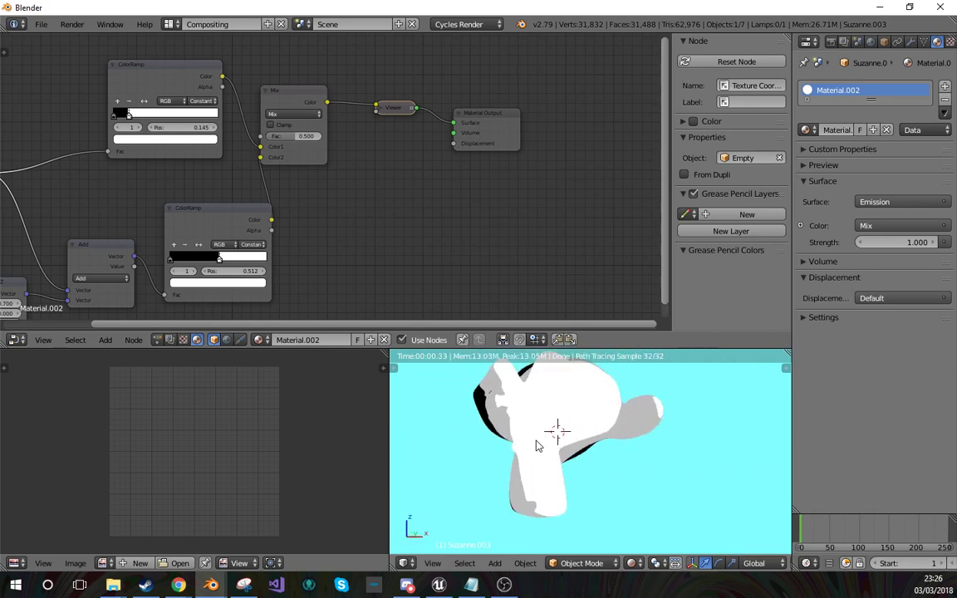
pyautogui.press('KP_0')
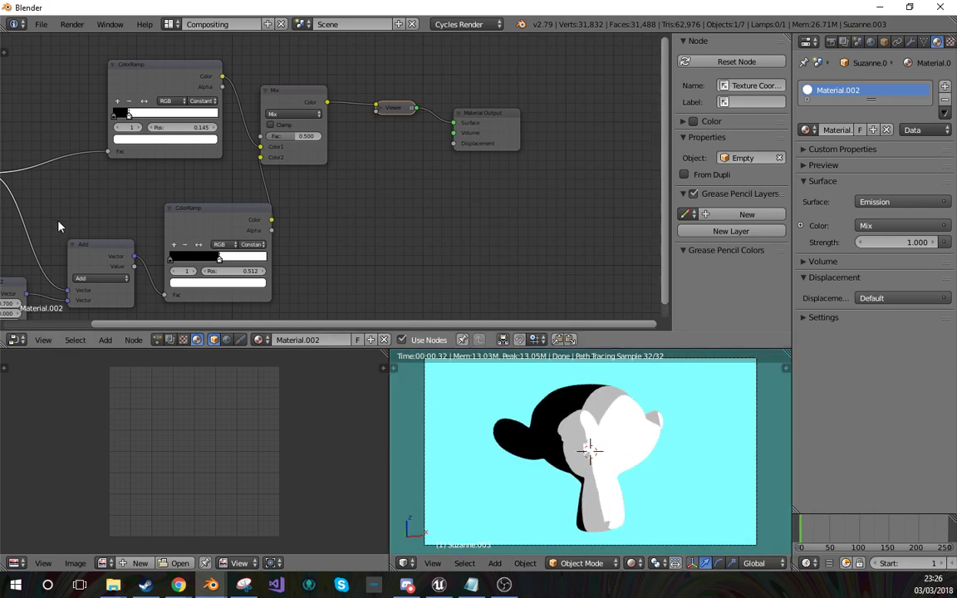
# Step: Try driving the first ColorRamp and the Add node with the Texture Coordinate's Camera output instead of Object
pyautogui.moveTo(57, 222); pyautogui.dragTo(324, 218, button='middle')
pyautogui.moveTo(282, 200); pyautogui.dragTo(306, 199)
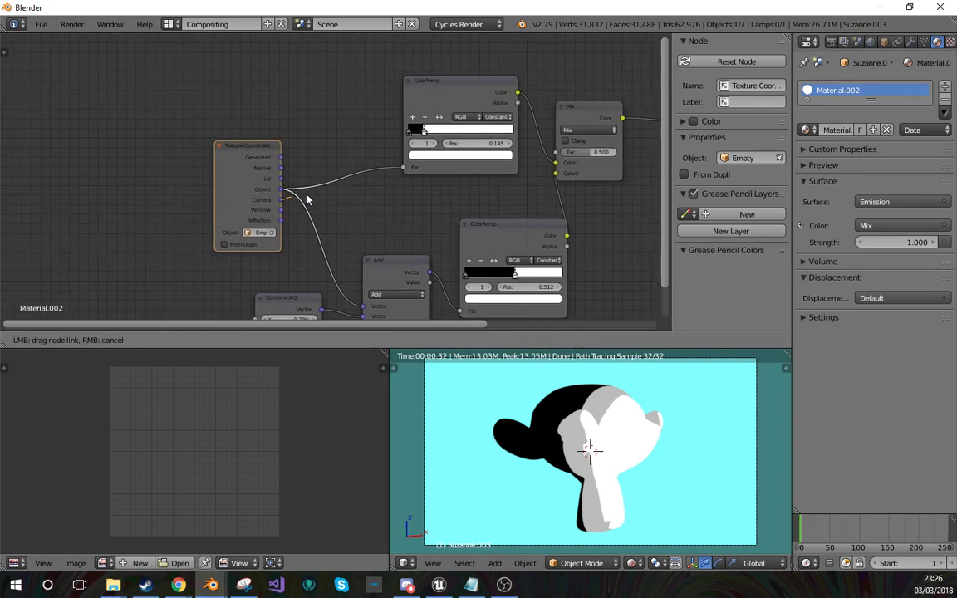
pyautogui.moveTo(407, 169); pyautogui.dragTo(405, 168)
pyautogui.moveTo(284, 211); pyautogui.dragTo(332, 239)
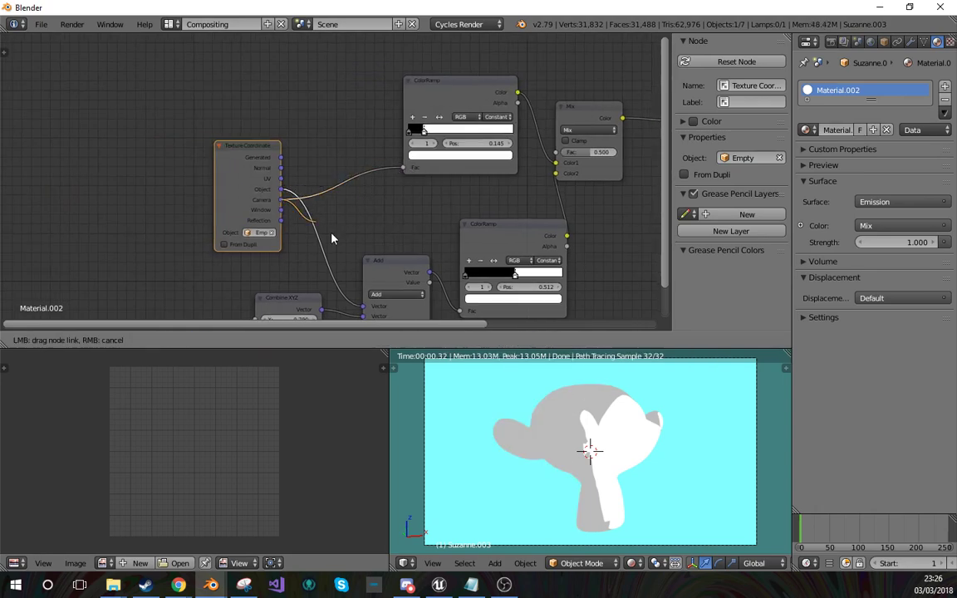
pyautogui.moveTo(360, 310); pyautogui.dragTo(362, 310)
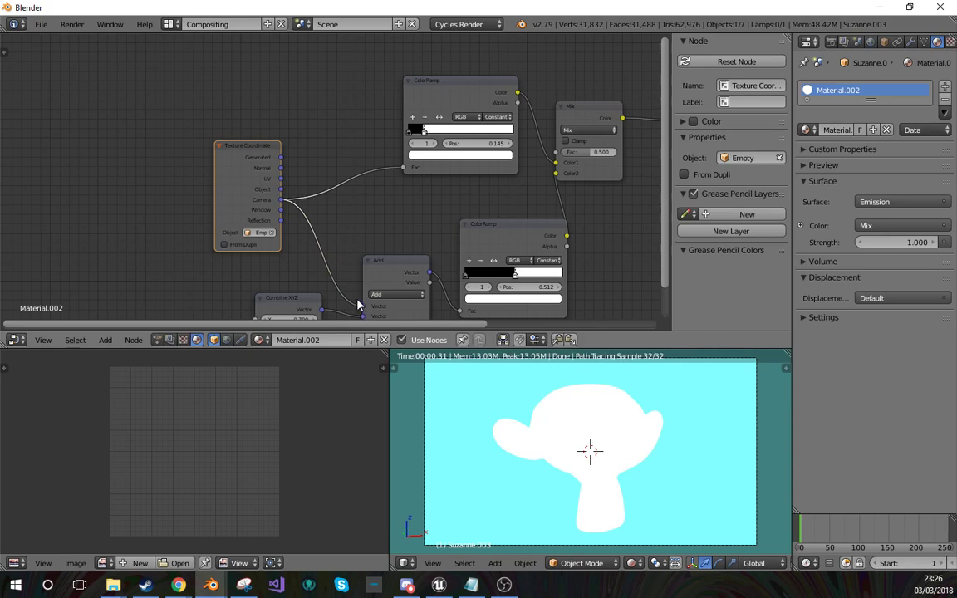
# Step: Reconnect the Object texture coordinates to the Add node's first Vector input and the first ColorRamp's Fac
pyautogui.moveTo(281, 189); pyautogui.dragTo(302, 216)
pyautogui.moveTo(372, 310); pyautogui.dragTo(363, 307)
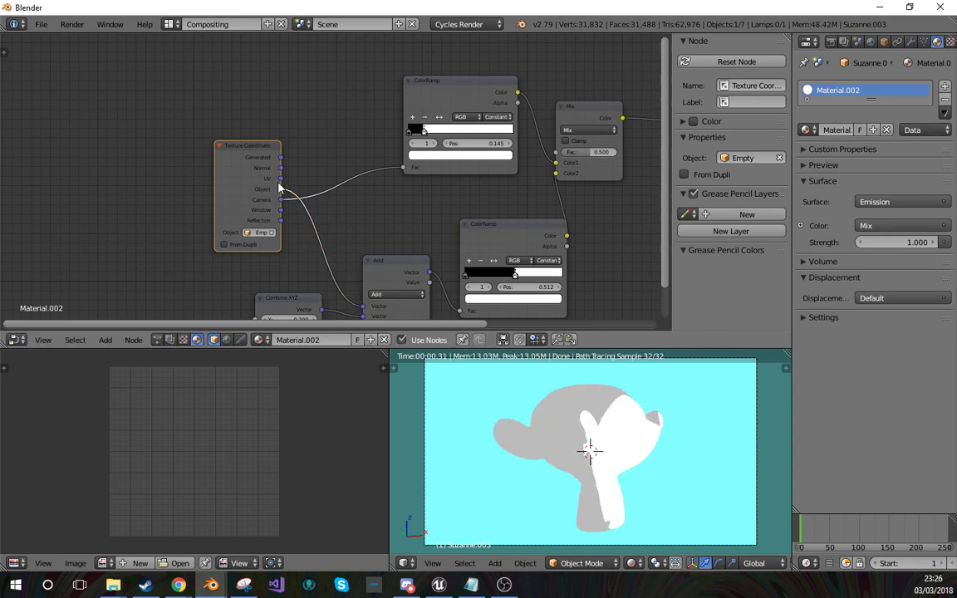
pyautogui.moveTo(281, 189); pyautogui.dragTo(314, 185)
pyautogui.moveTo(405, 172); pyautogui.dragTo(404, 171)
# Step: Switch the viewport to solid shading and add a Fresnel node above the Mix node
pyautogui.press('z')
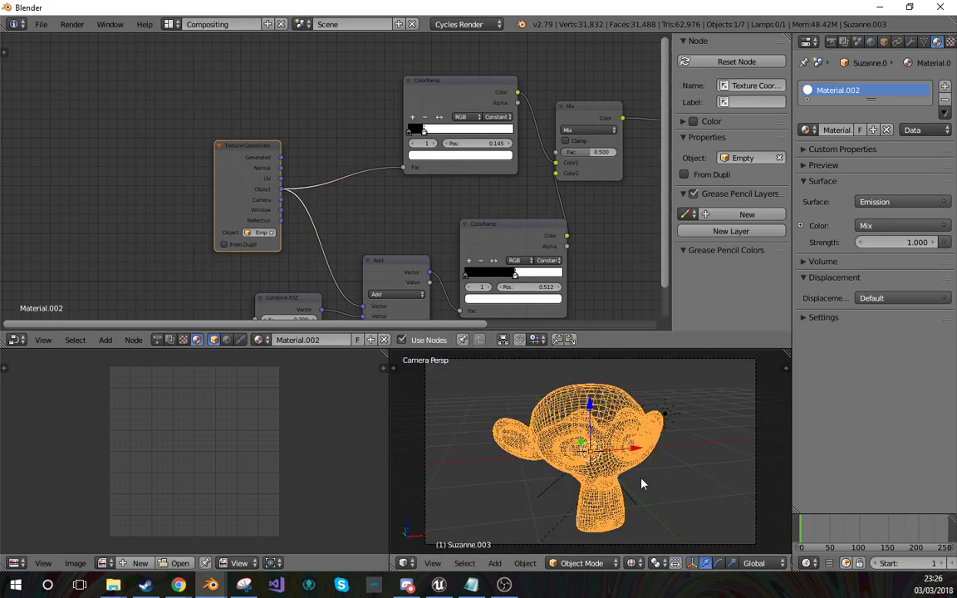
pyautogui.press('z')
pyautogui.moveTo(551, 220); pyautogui.dragTo(334, 213, button='middle')
pyautogui.moveTo(499, 232); pyautogui.dragTo(460, 233, button='middle')
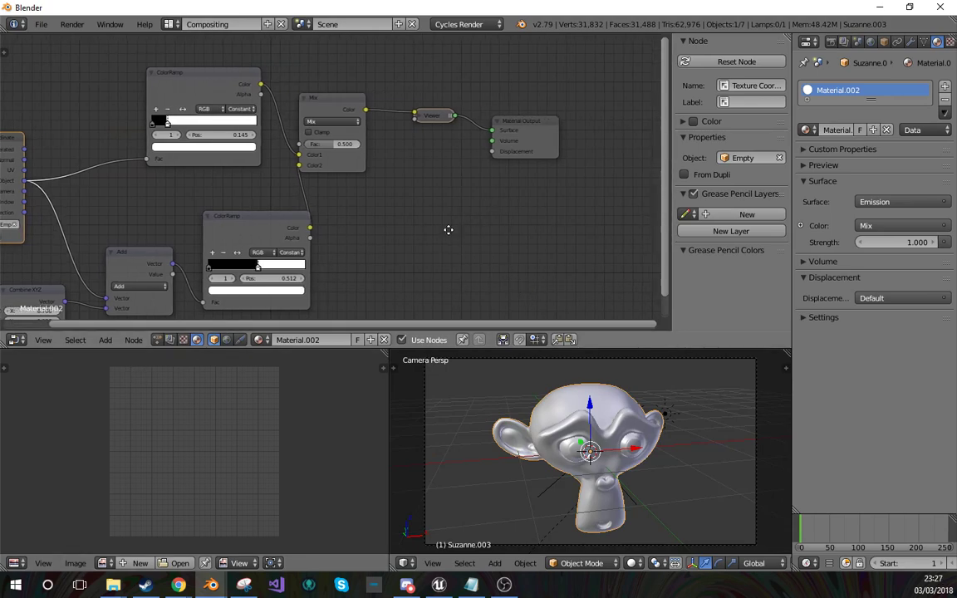
pyautogui.moveTo(449, 231); pyautogui.dragTo(472, 247, button='middle')
pyautogui.hotkey('shift', 'a')
pyautogui.click(473, 246)
pyautogui.write('fre')
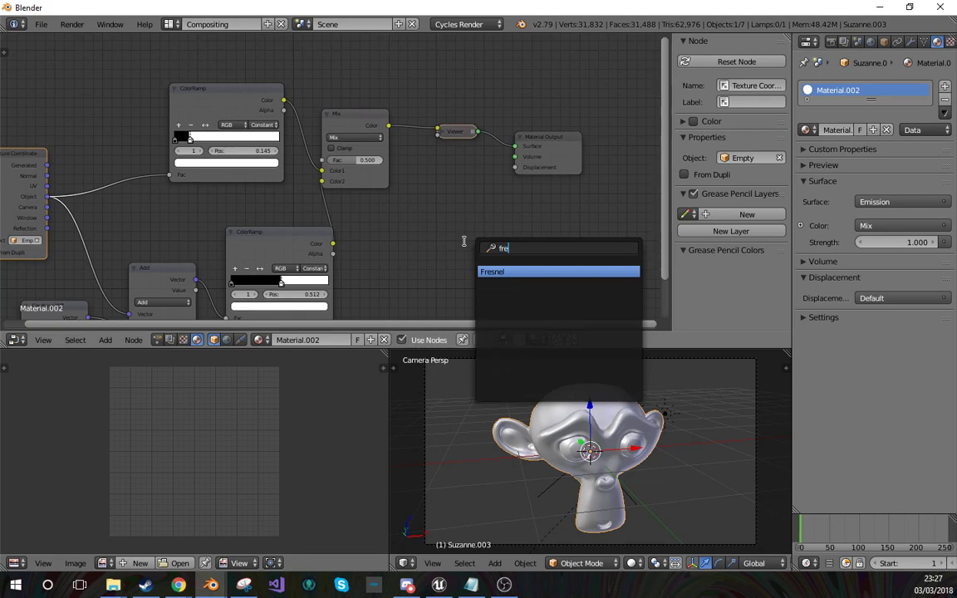
pyautogui.press('Return')
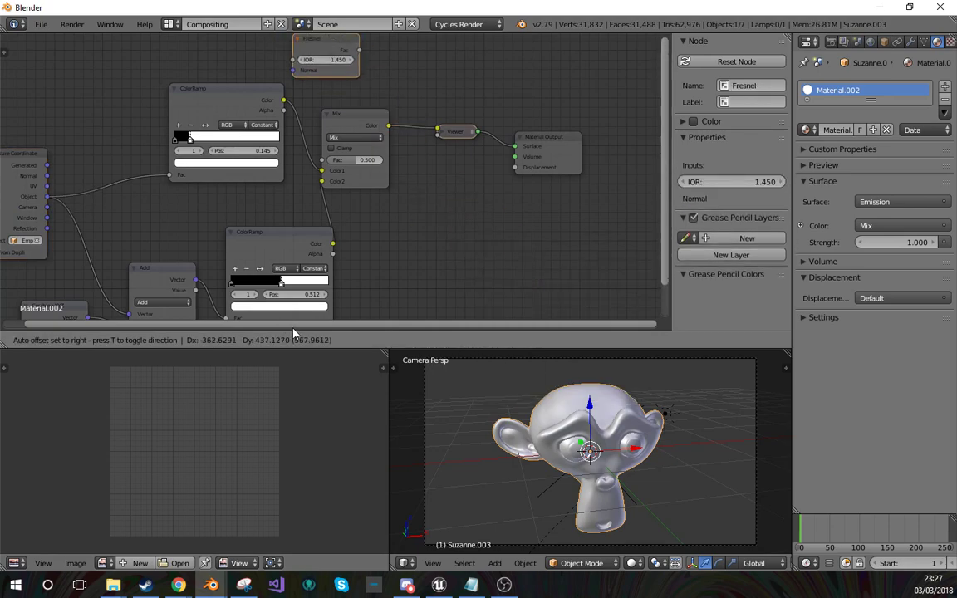
pyautogui.click(326, 54)
# Step: Insert a Mix Shader node on the link leaving the Mix node's Color output
pyautogui.moveTo(401, 207); pyautogui.dragTo(408, 270, button='middle')
pyautogui.hotkey('shift', 'a')
pyautogui.click(383, 265)
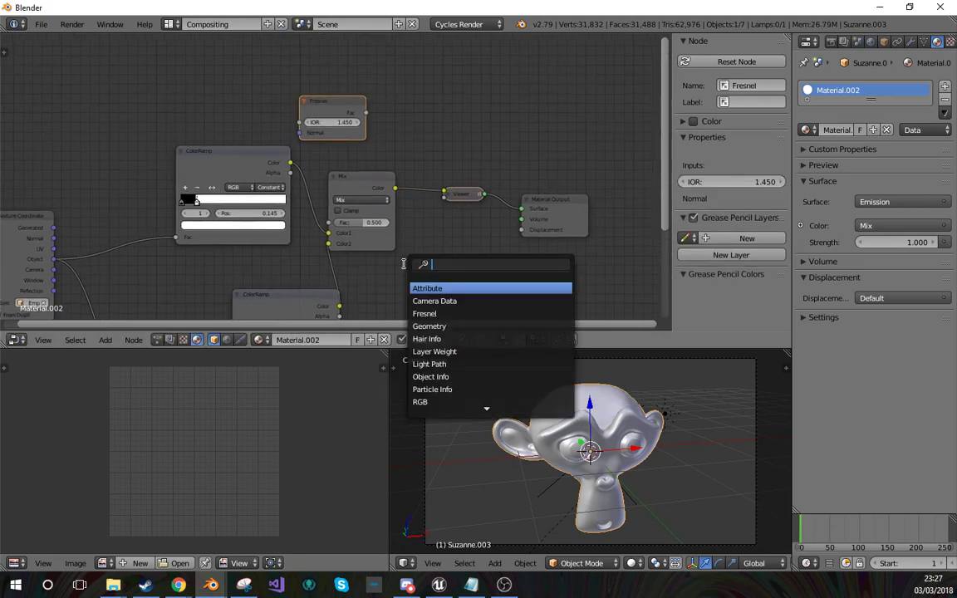
pyautogui.write('mix')
pyautogui.press('Return')
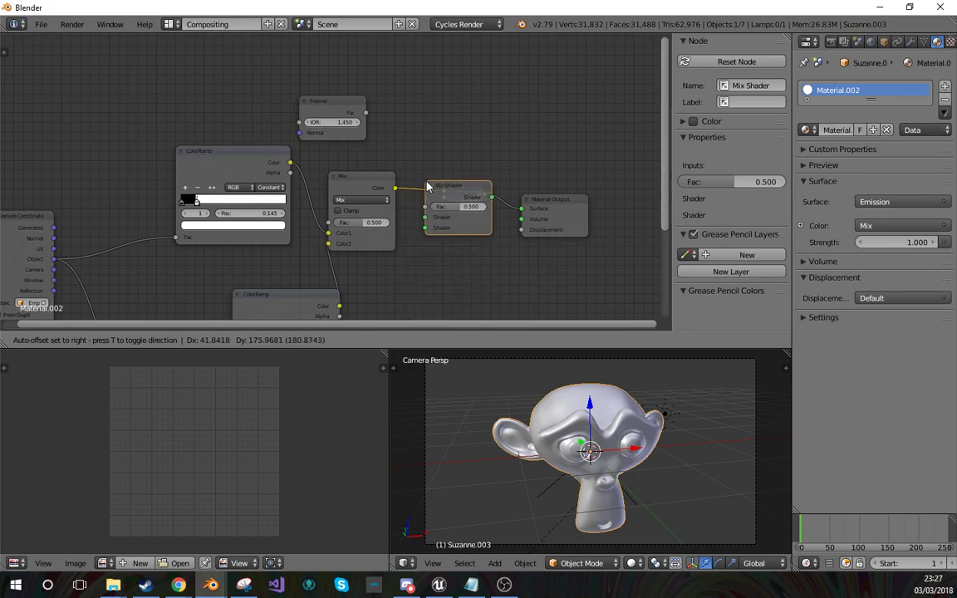
pyautogui.click(441, 189)
# Step: Delete the Viewer node and connect the Mix Shader's output to the Material Output's Surface
pyautogui.click(556, 200)
pyautogui.press('x')
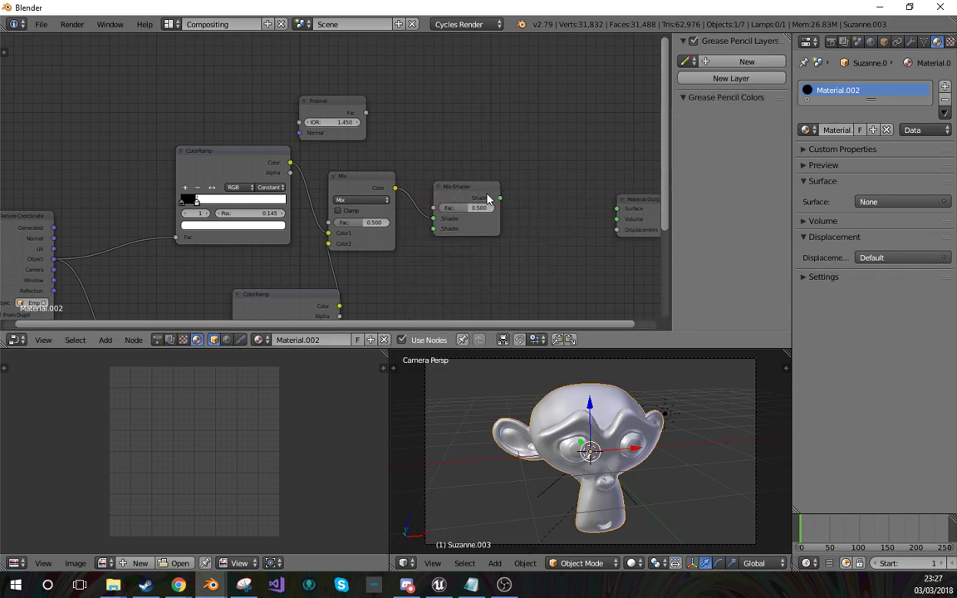
pyautogui.keyDown('ctrl'); pyautogui.keyDown('shift'); pyautogui.click(488, 199); pyautogui.keyUp('shift'); pyautogui.keyUp('ctrl')
# Step: Move the Fresnel node up above the existing ColorRamp and add a new ColorRamp node beside it
pyautogui.moveTo(313, 99); pyautogui.dragTo(172, 58)
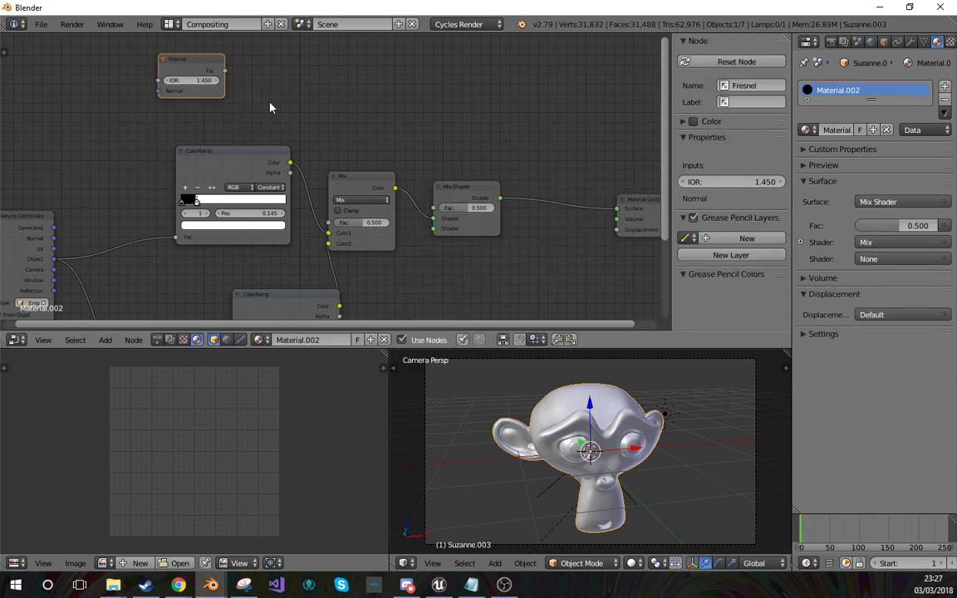
pyautogui.hotkey('shift', 'a')
pyautogui.click(269, 102)
pyautogui.write('col')
pyautogui.press('Return')
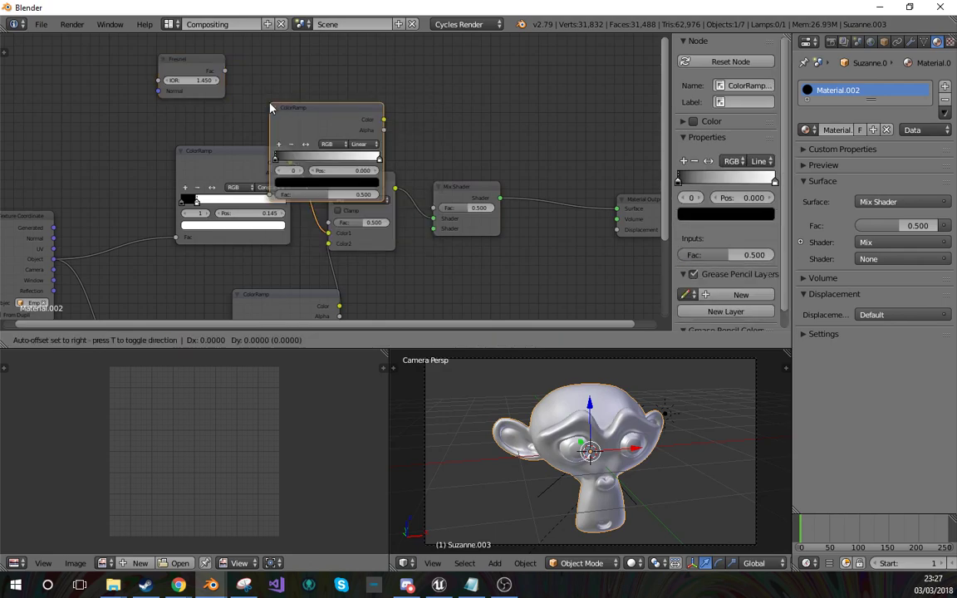
pyautogui.click(302, 58)
# Step: Set the new ColorRamp to Constant interpolation and slide its white stop to about 0.627
pyautogui.click(386, 97)
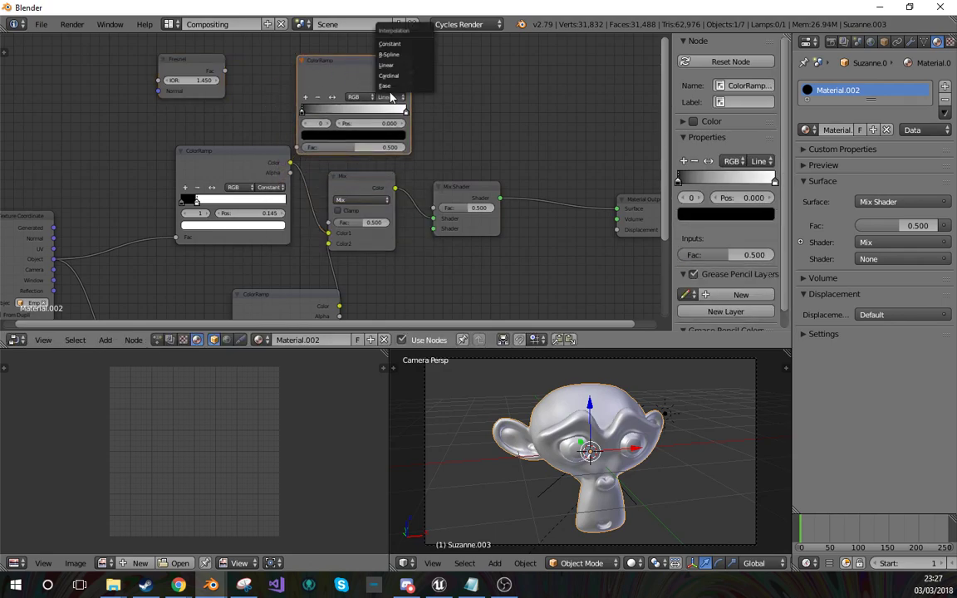
pyautogui.click(406, 46)
pyautogui.moveTo(405, 111); pyautogui.dragTo(367, 111)
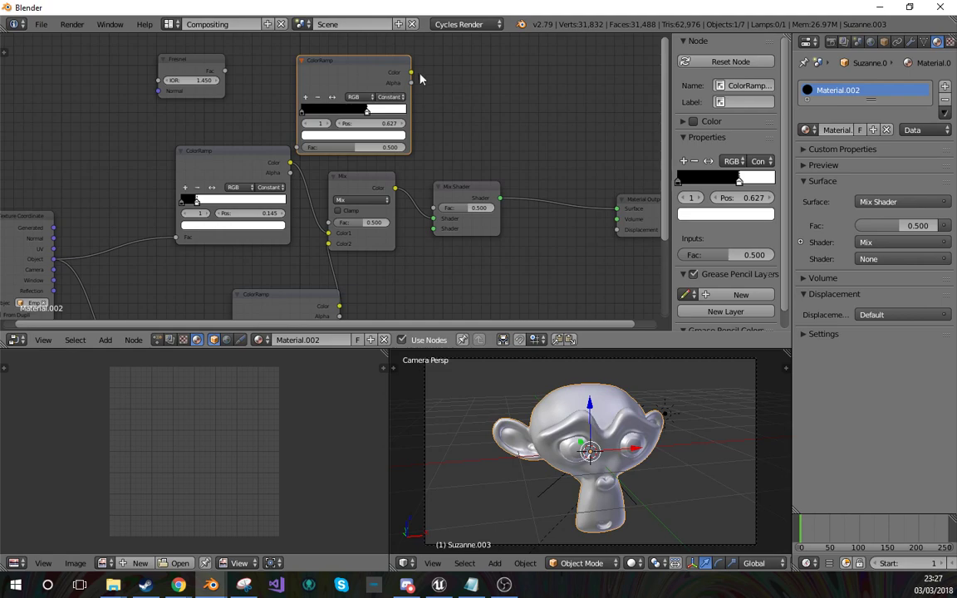
# Step: Link the Fresnel through the new ColorRamp into the Mix Shader's Fac and, in rendered shading, move the ramp's white stop to about 0.286
pyautogui.moveTo(409, 73); pyautogui.dragTo(438, 212)
pyautogui.moveTo(223, 72); pyautogui.dragTo(297, 147)
pyautogui.hotkey('shift', 'z')
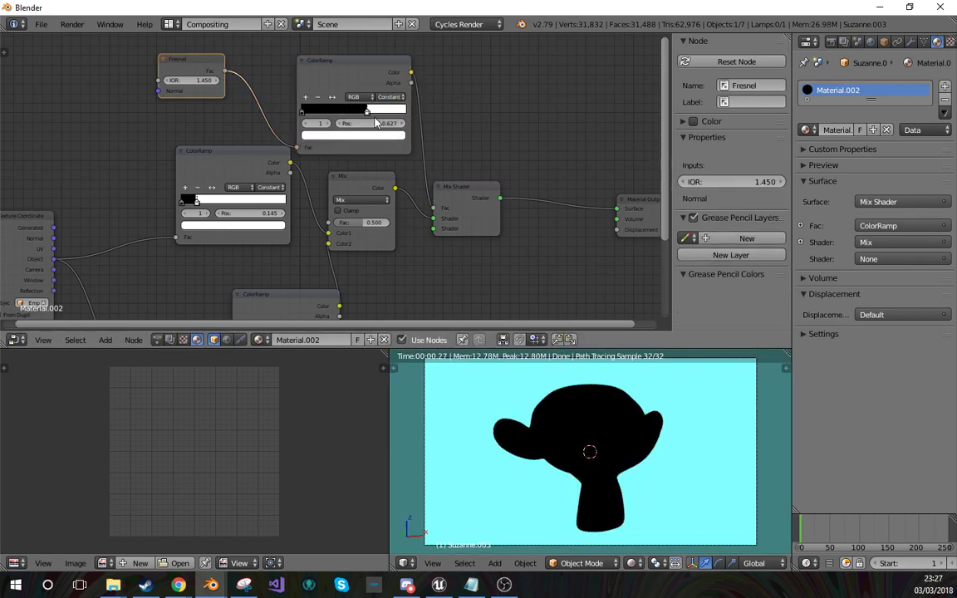
pyautogui.moveTo(367, 112); pyautogui.dragTo(332, 113)
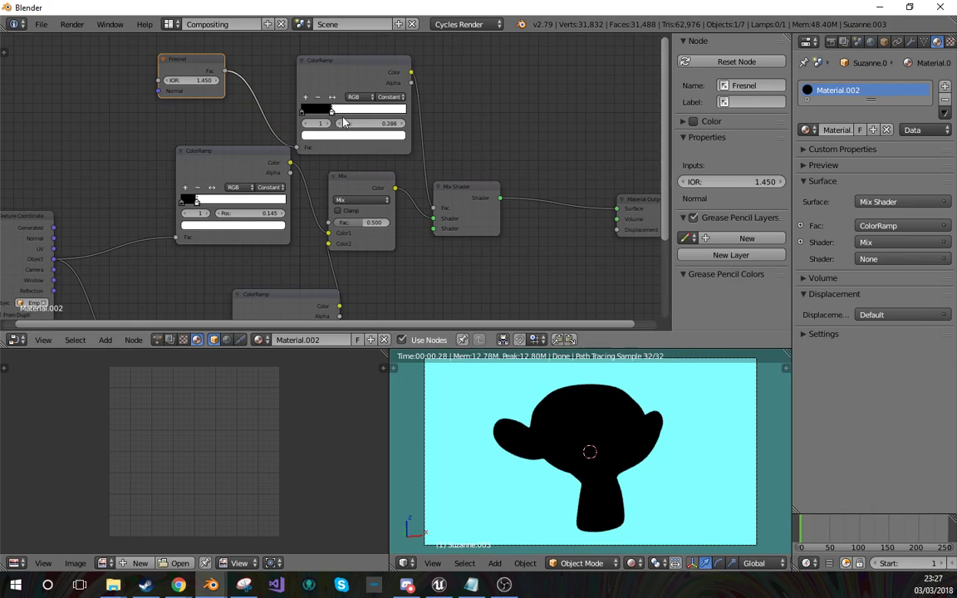
# Step: Shift the Mix Shader aside and insert an Emission node on the link between the Mix node's Color and the first Shader input
pyautogui.click(453, 212)
pyautogui.moveTo(466, 206); pyautogui.dragTo(529, 208)
pyautogui.hotkey('shift', 'a')
pyautogui.click(477, 235)
pyautogui.write('em')
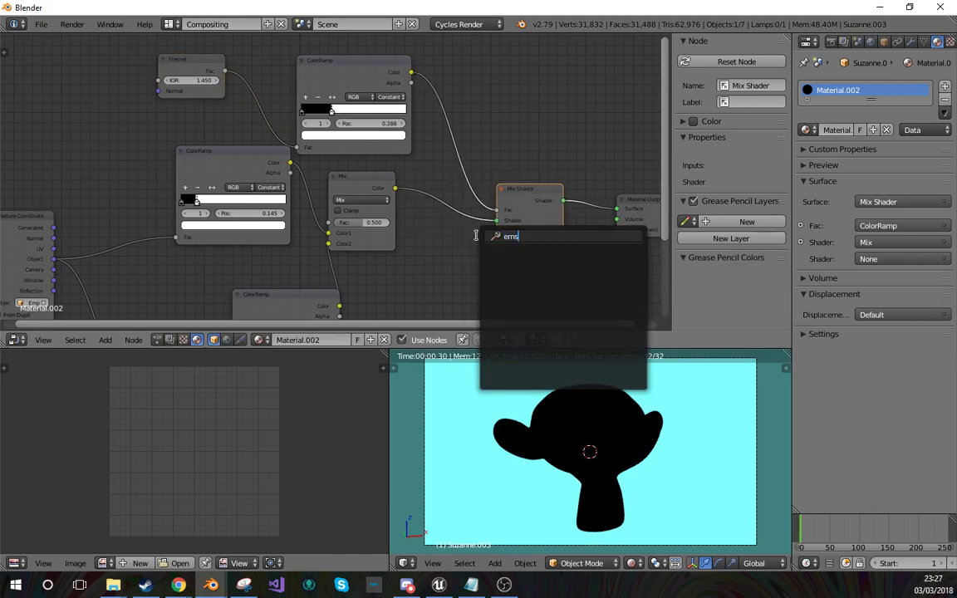
pyautogui.press('Return')
pyautogui.click(429, 213)
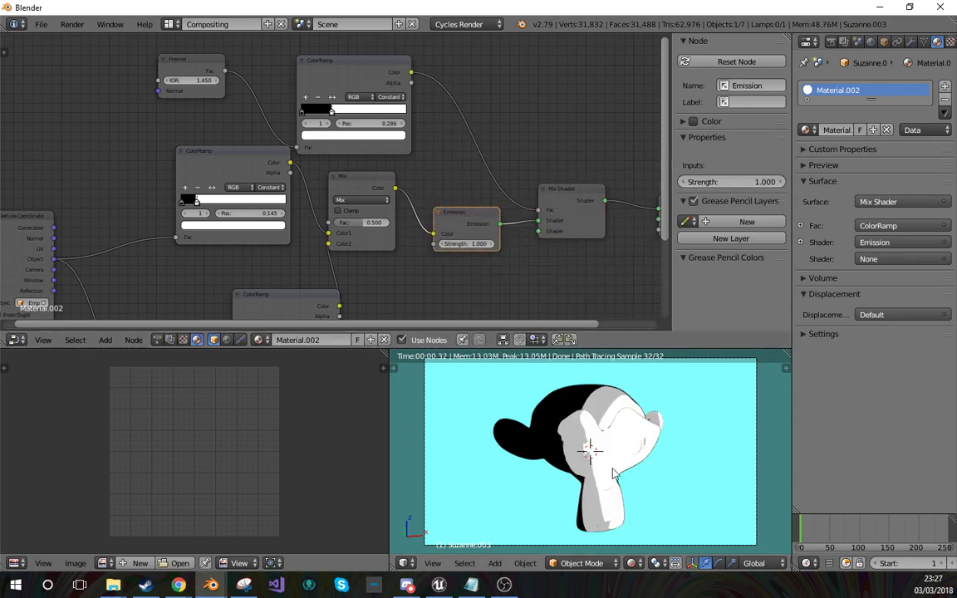
# Step: Select the neighbouring Suzanne head that uses Material.001 and view the row of heads in rendered shading
pyautogui.moveTo(613, 471)
pyautogui.mouseDown(button='middle')
pyautogui.moveTo(646, 466)
pyautogui.moveTo(555, 460)
pyautogui.moveTo(669, 476)
pyautogui.moveTo(680, 442)
pyautogui.moveTo(671, 456)
pyautogui.moveTo(562, 470)
pyautogui.moveTo(639, 467)
pyautogui.moveTo(572, 500)
pyautogui.moveTo(647, 517)
pyautogui.moveTo(615, 498)
pyautogui.moveTo(648, 487)
pyautogui.moveTo(635, 457)
pyautogui.mouseUp(button='middle')
pyautogui.scroll(4, 621, 464)
pyautogui.scroll(-4, 653, 474)
pyautogui.hotkey('shift', 'z')
pyautogui.rightClick(676, 429)
pyautogui.hotkey('shift', 'z')
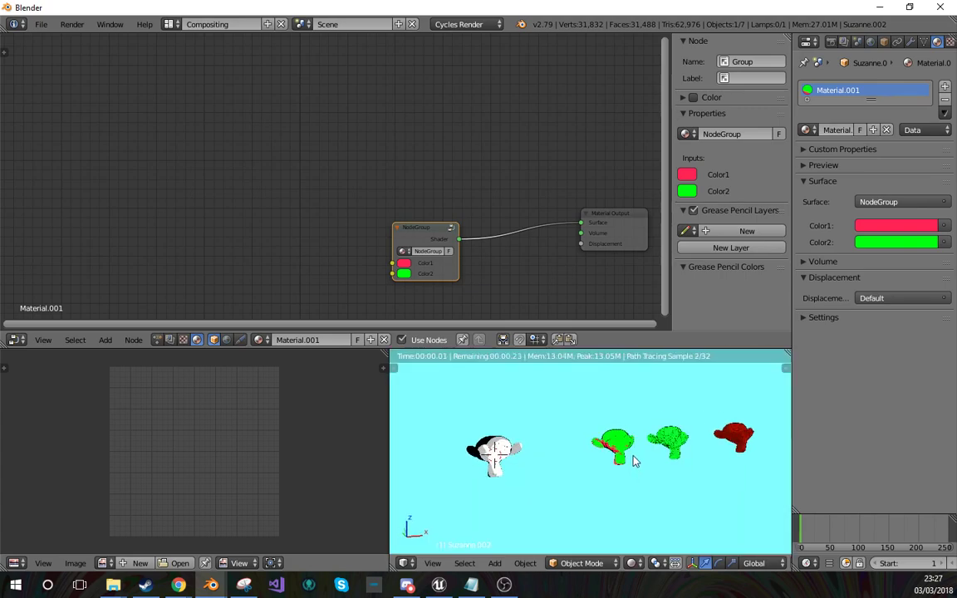